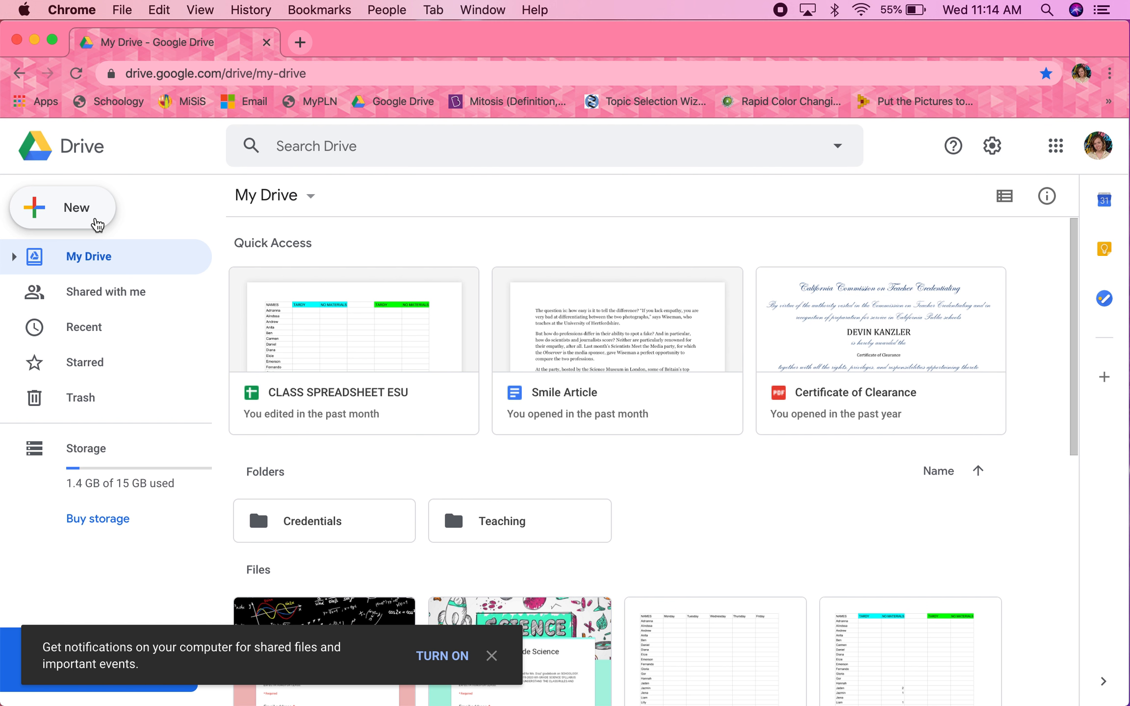
Create a new blank Google Form from Drive
click(76, 202)
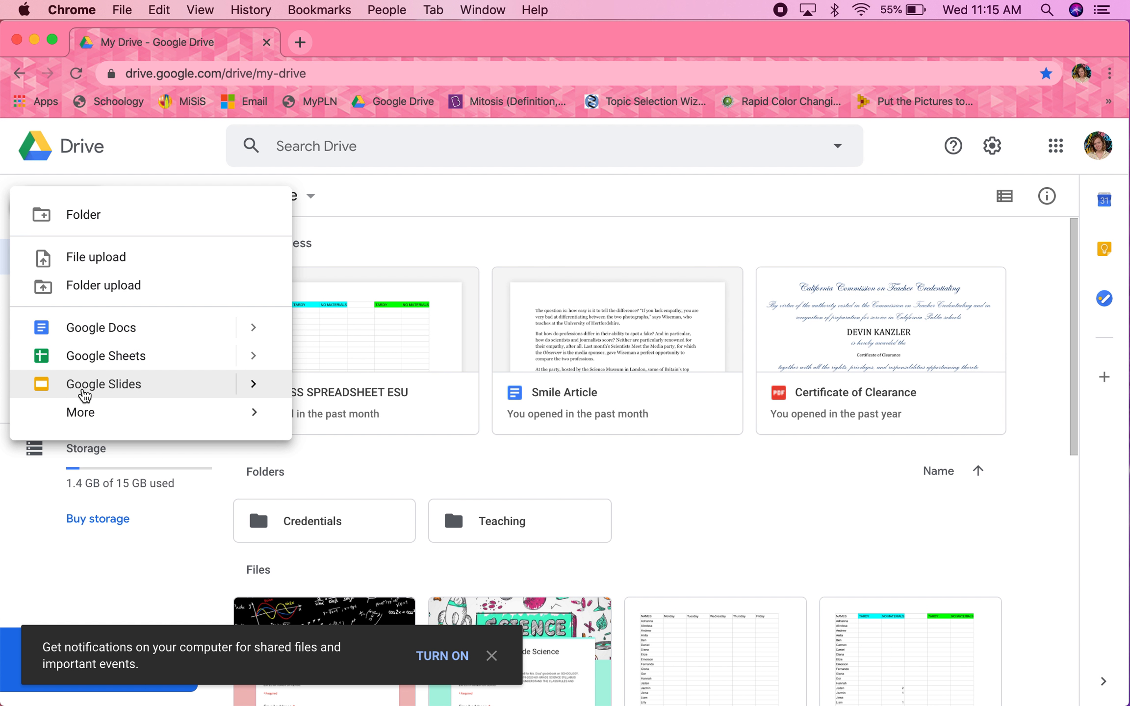
mouse_move(79, 413)
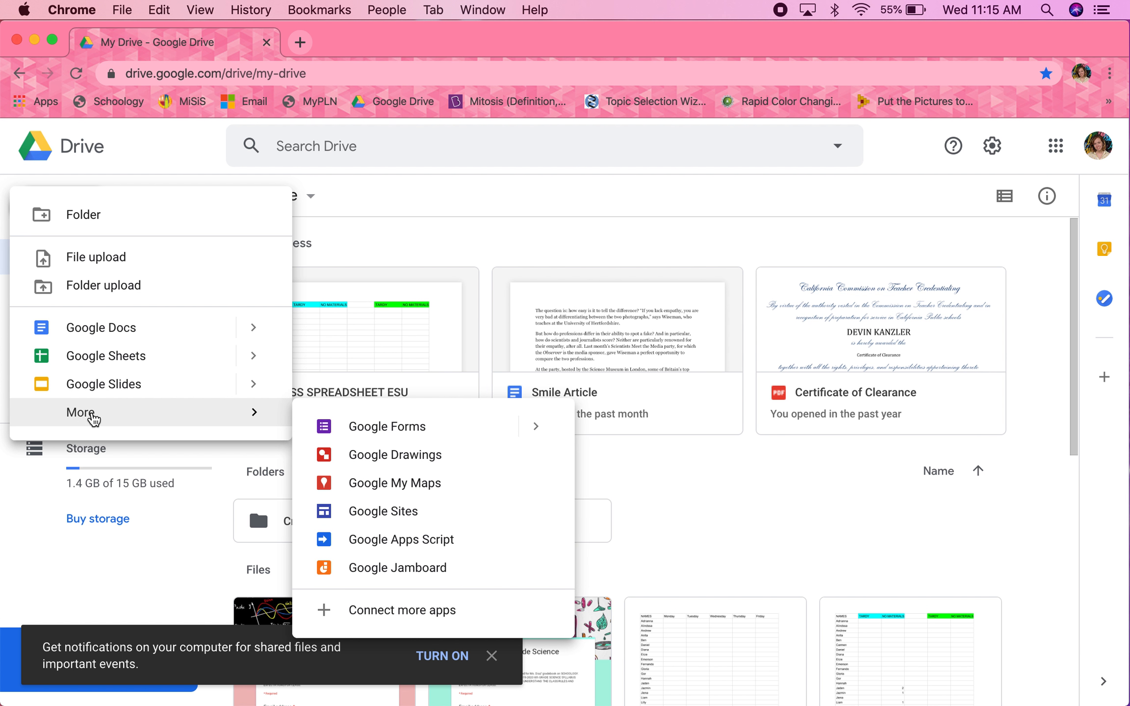
click(363, 428)
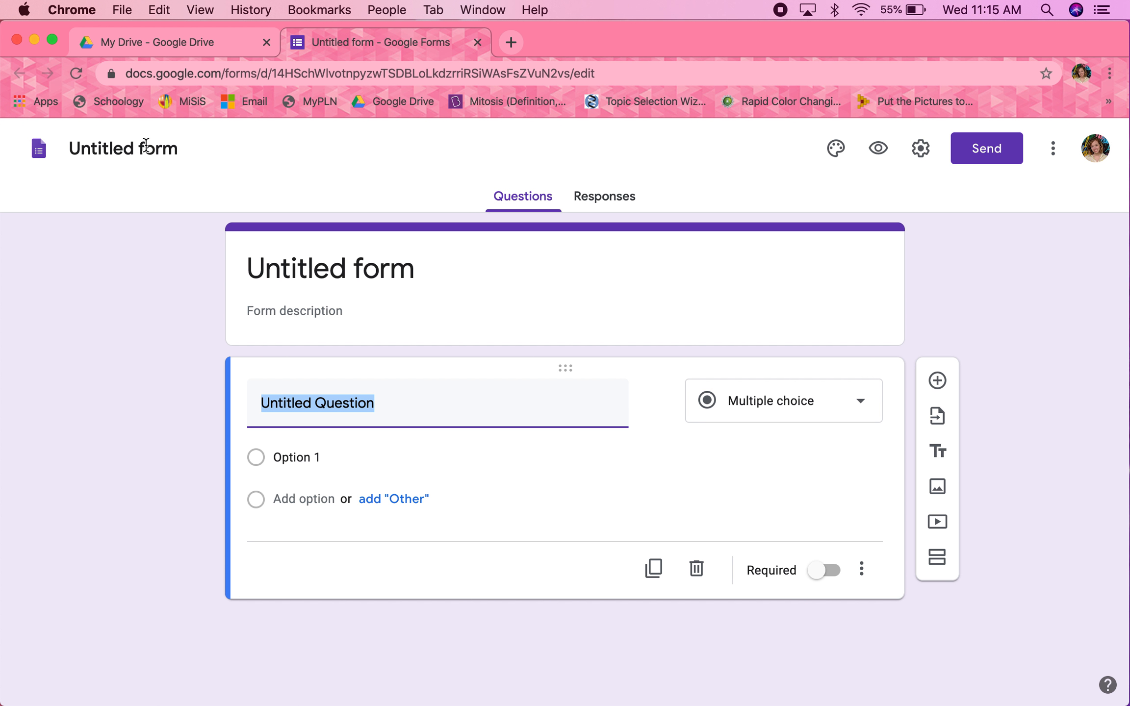
Title the form "Which Smile is REAL?"
click(298, 254)
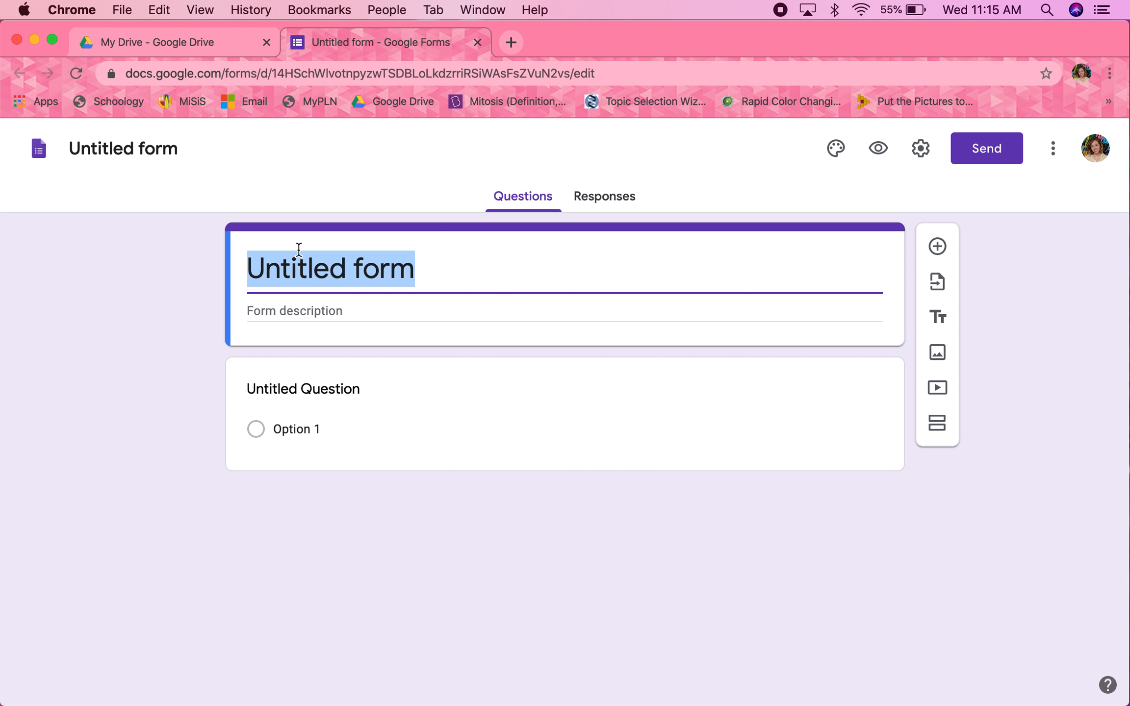
text(Which )
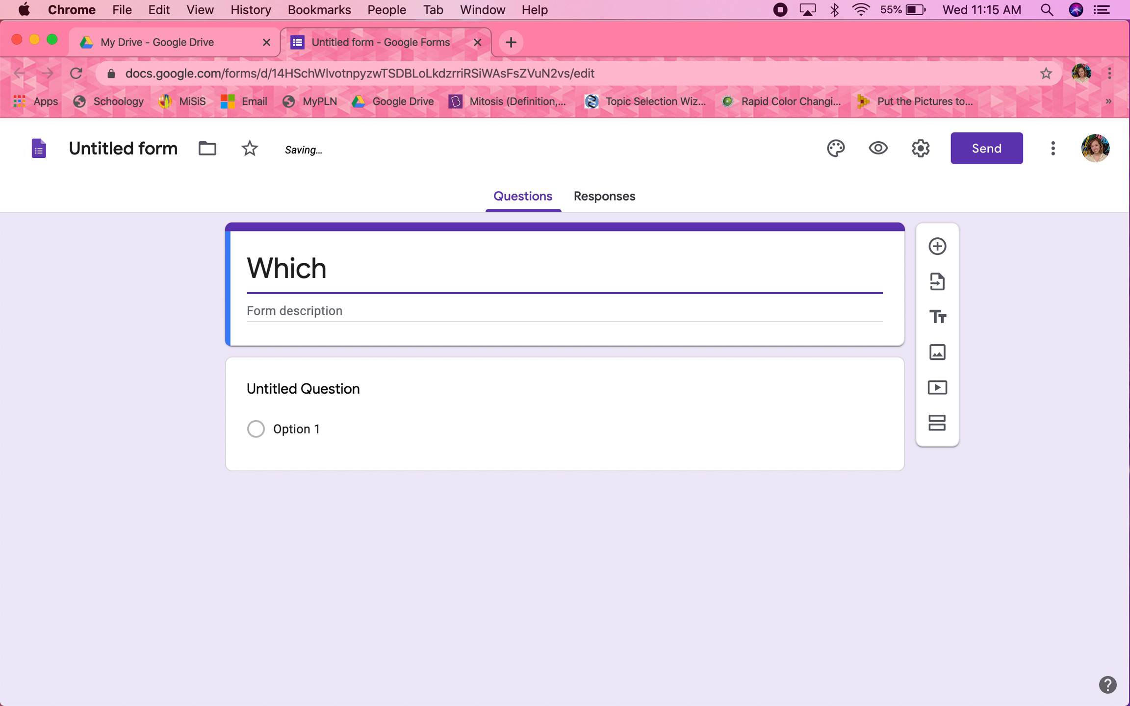
text(Smile is R)
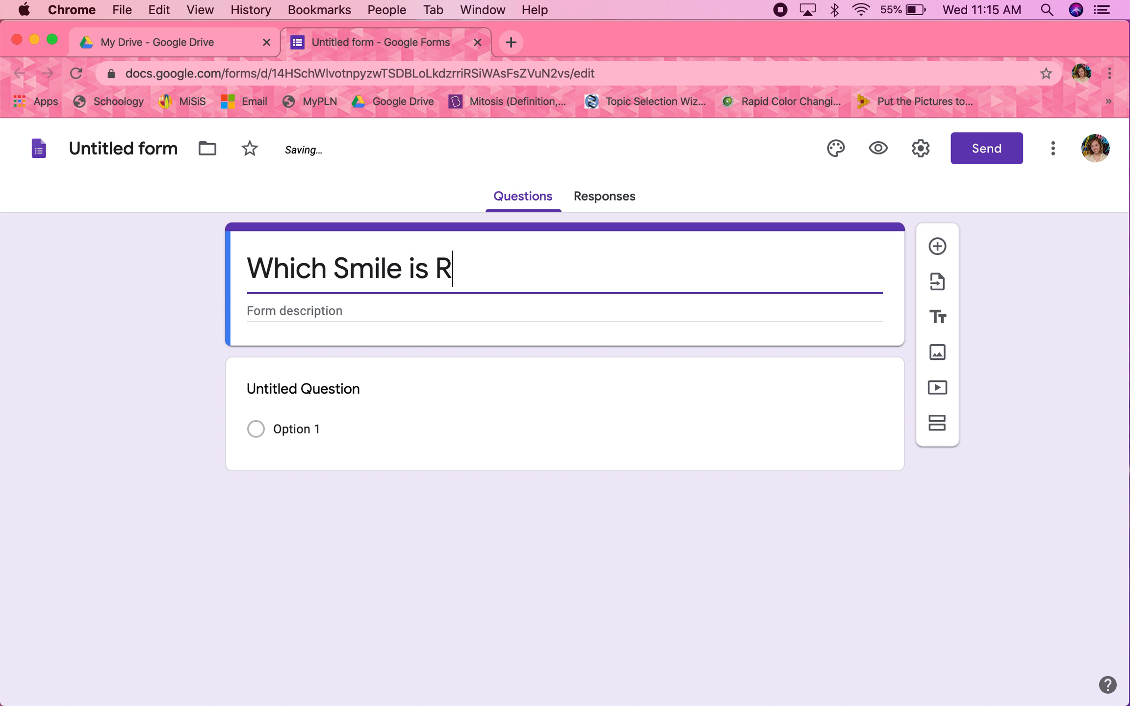
text(EAL?)
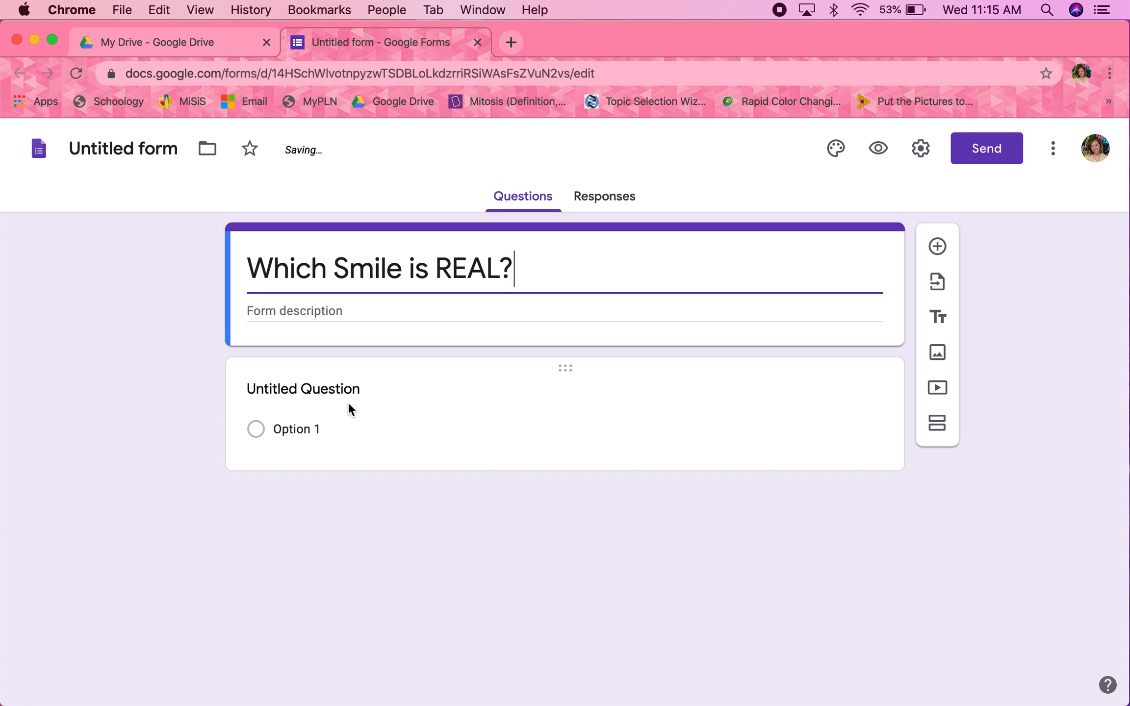
Set the first question's text to "Which Smile is Real?"
click(350, 388)
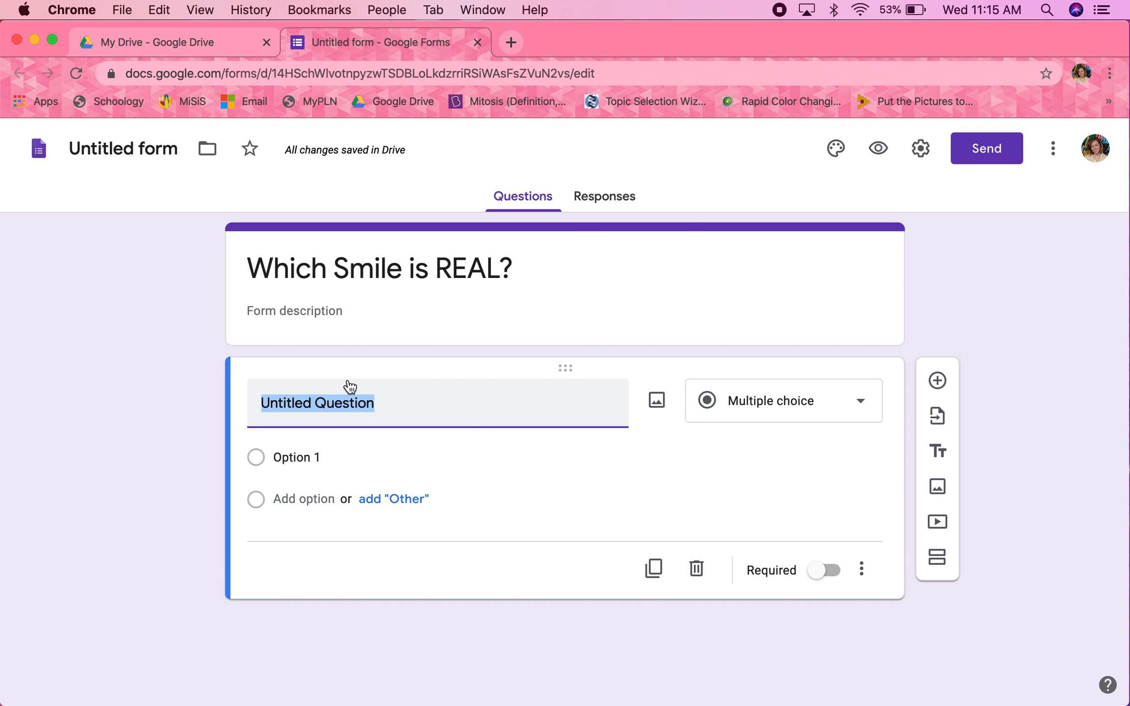
text(Which Smil)
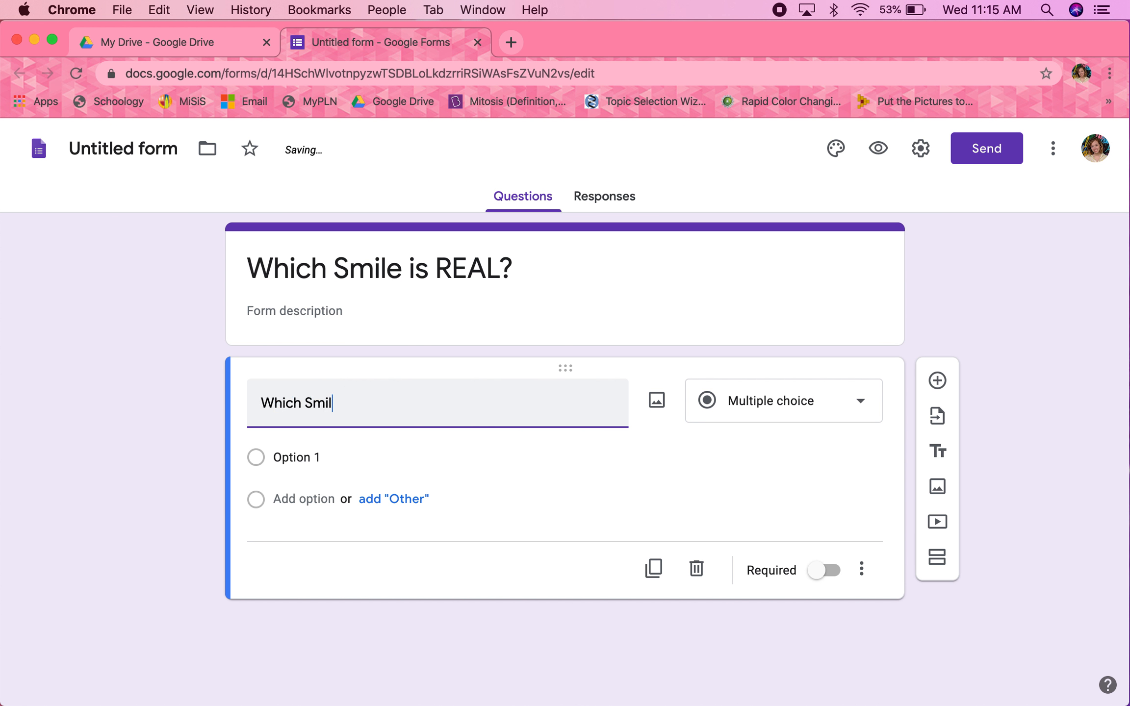
text(e is rea)
text(al)
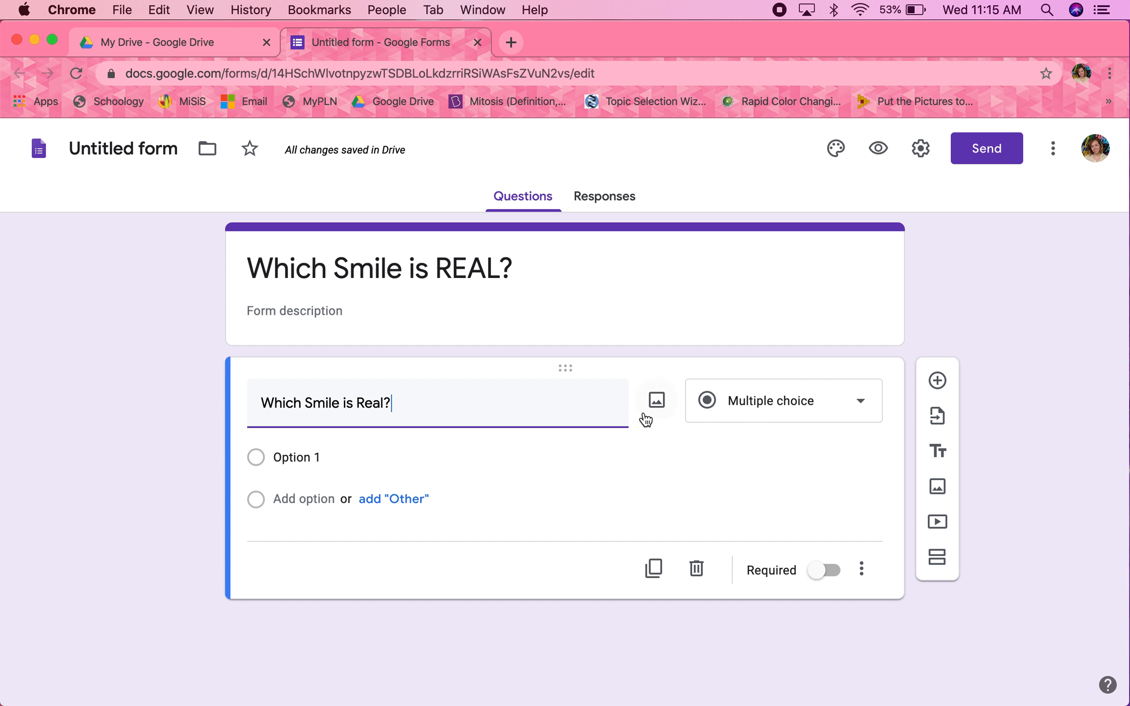
Give the multiple choice question two answer options, "Smile 1" and "Smile 2"
click(346, 457)
text(Smile 1)
click(309, 501)
text(Smile 2)
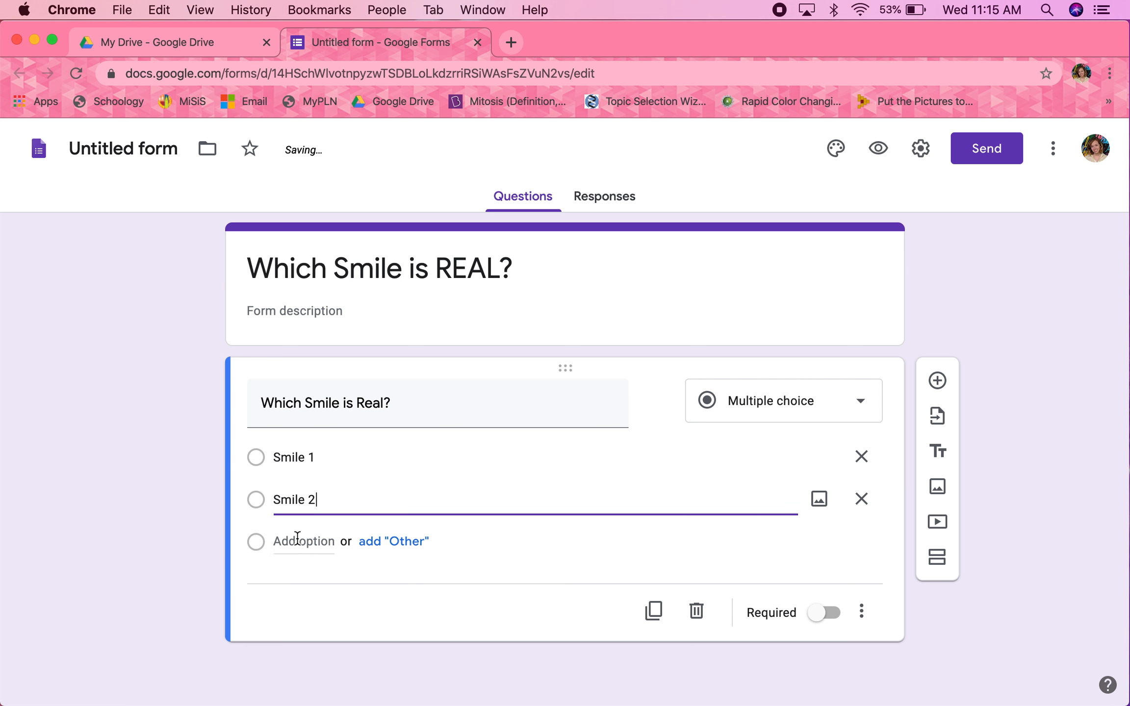
click(1067, 300)
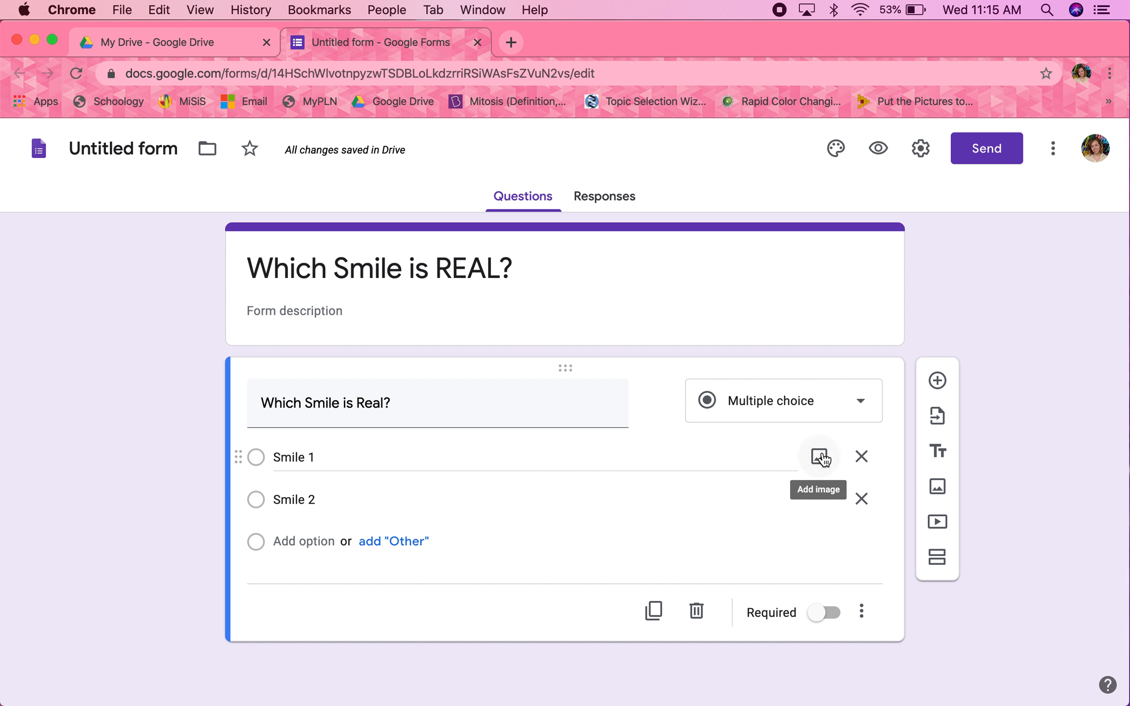
Take a photo with the camera and insert it as the image for the Smile 1 option
click(820, 457)
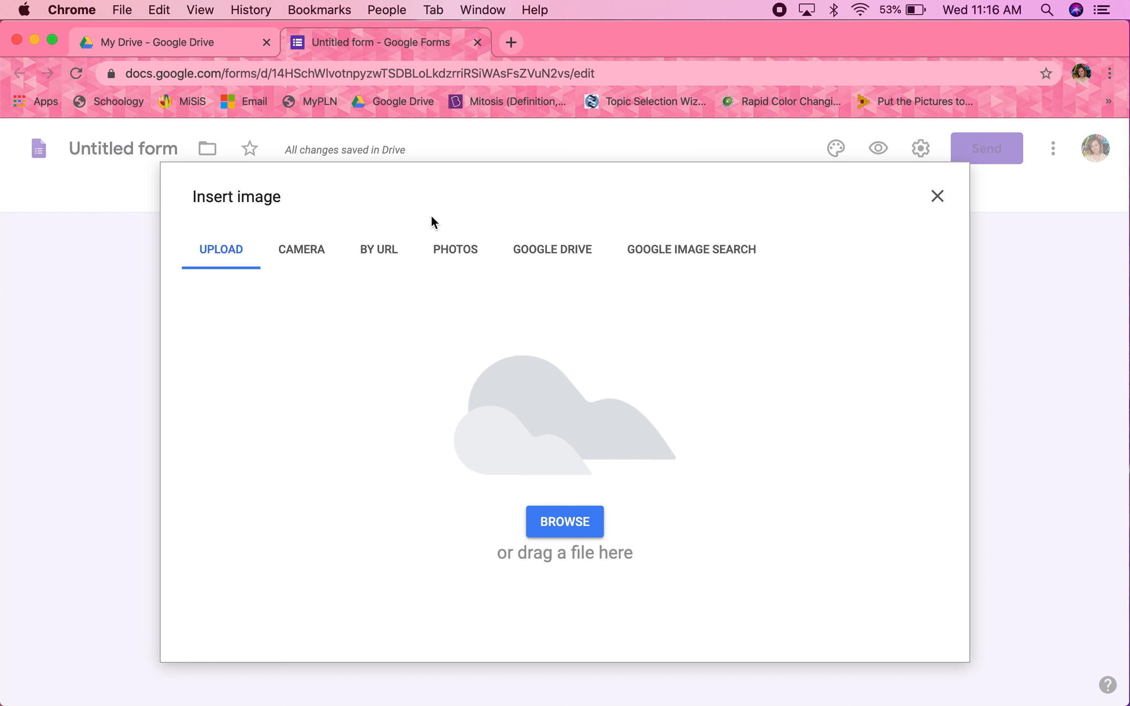
click(303, 248)
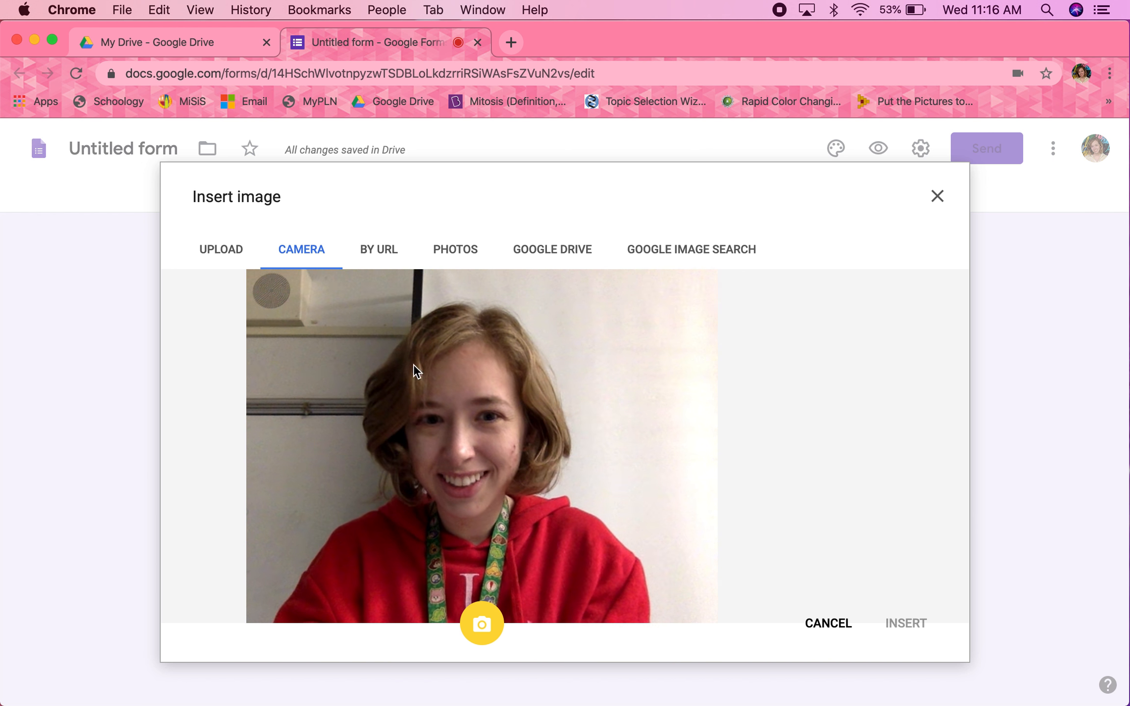
click(480, 622)
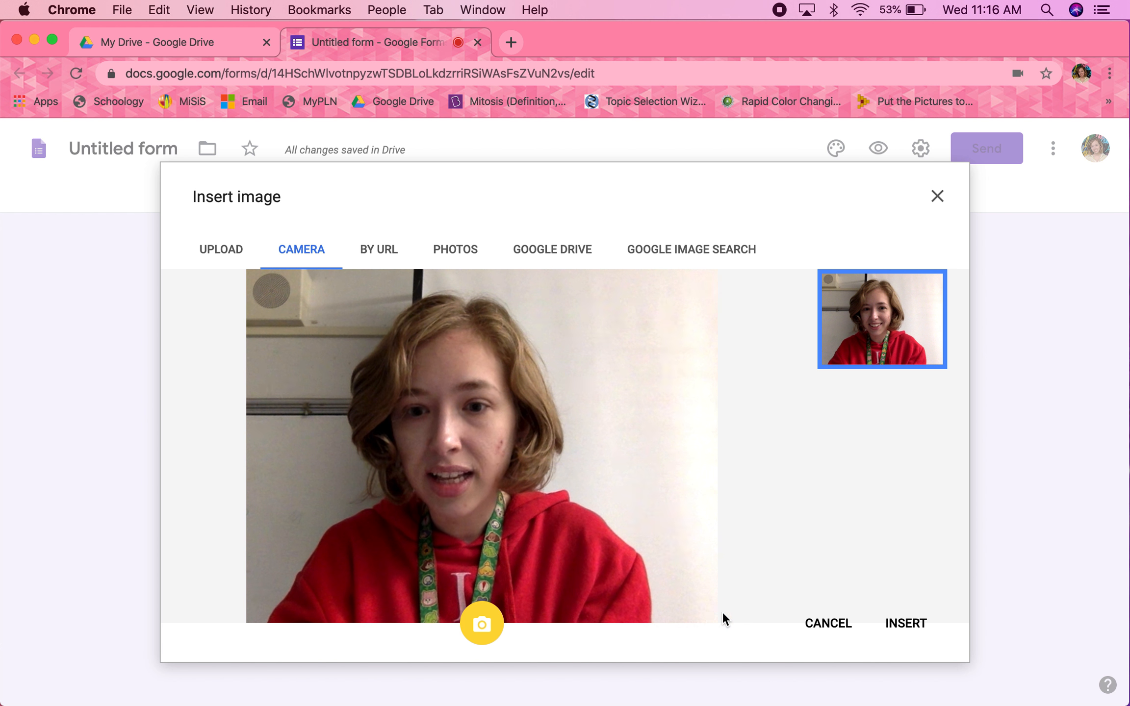
click(905, 633)
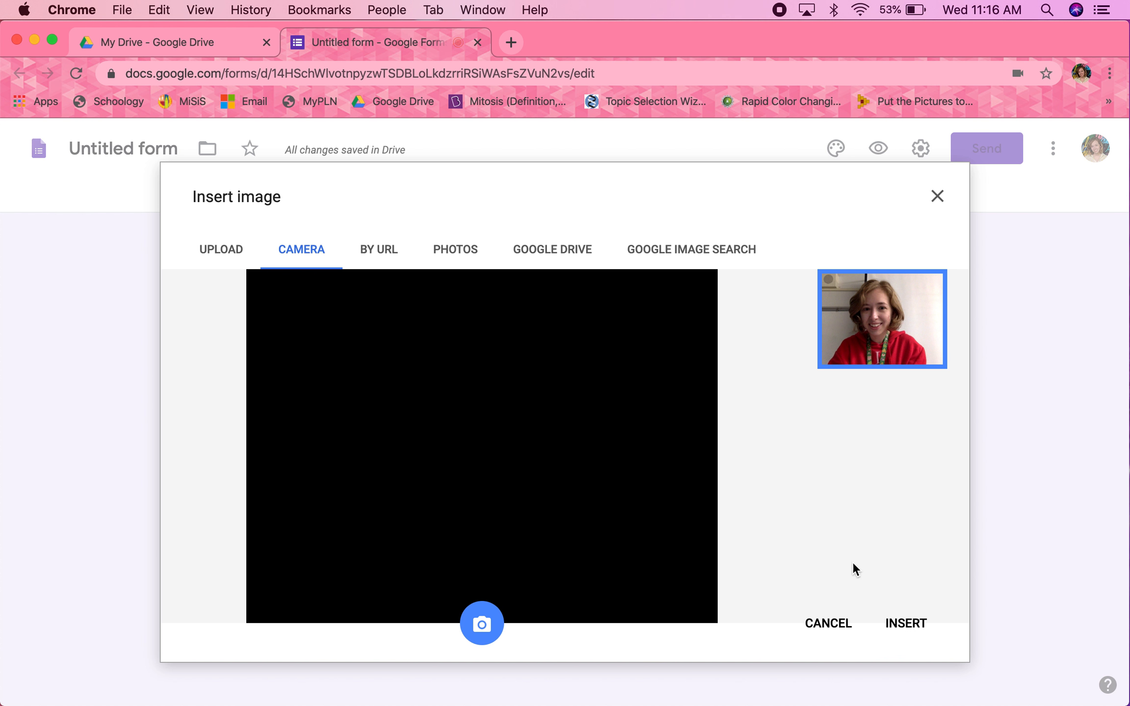
click(911, 632)
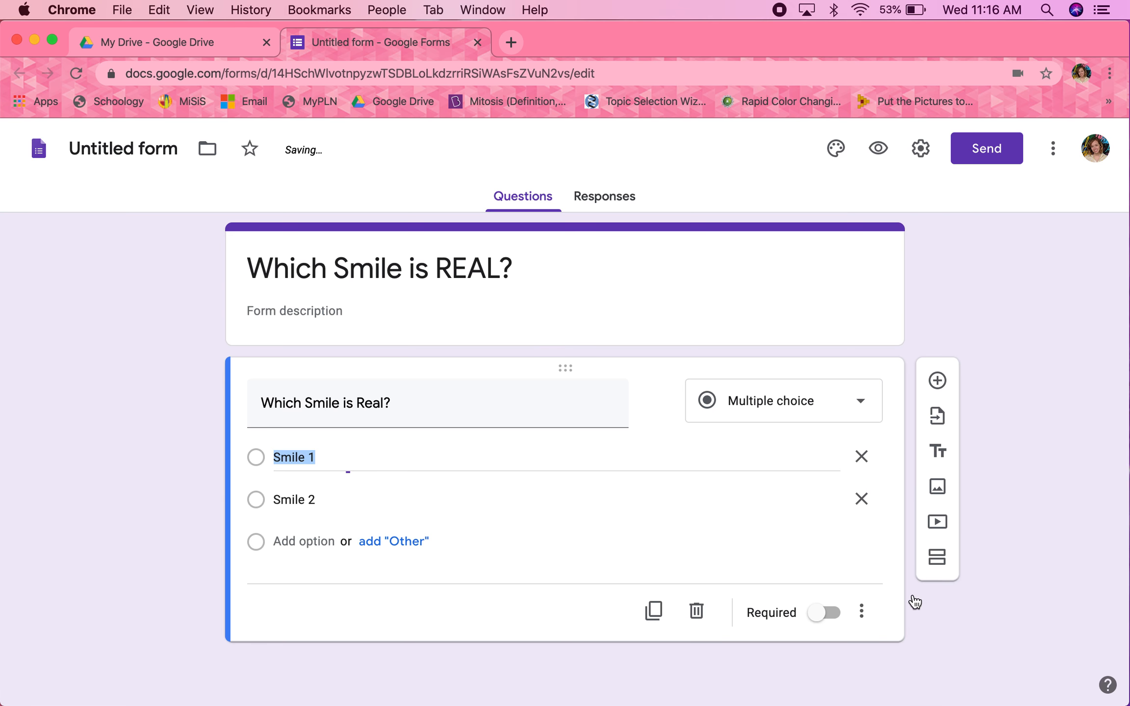
Take another camera photo and insert it as the image for the Smile 2 option
scroll(448, 485, down, 2)
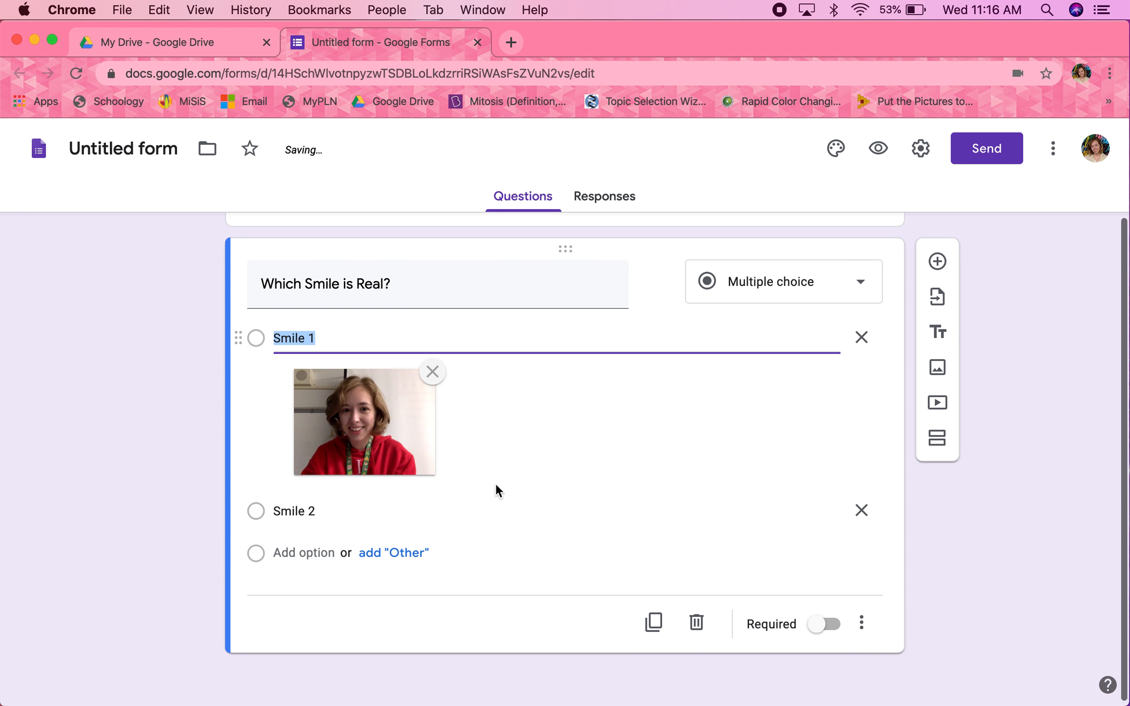
click(400, 512)
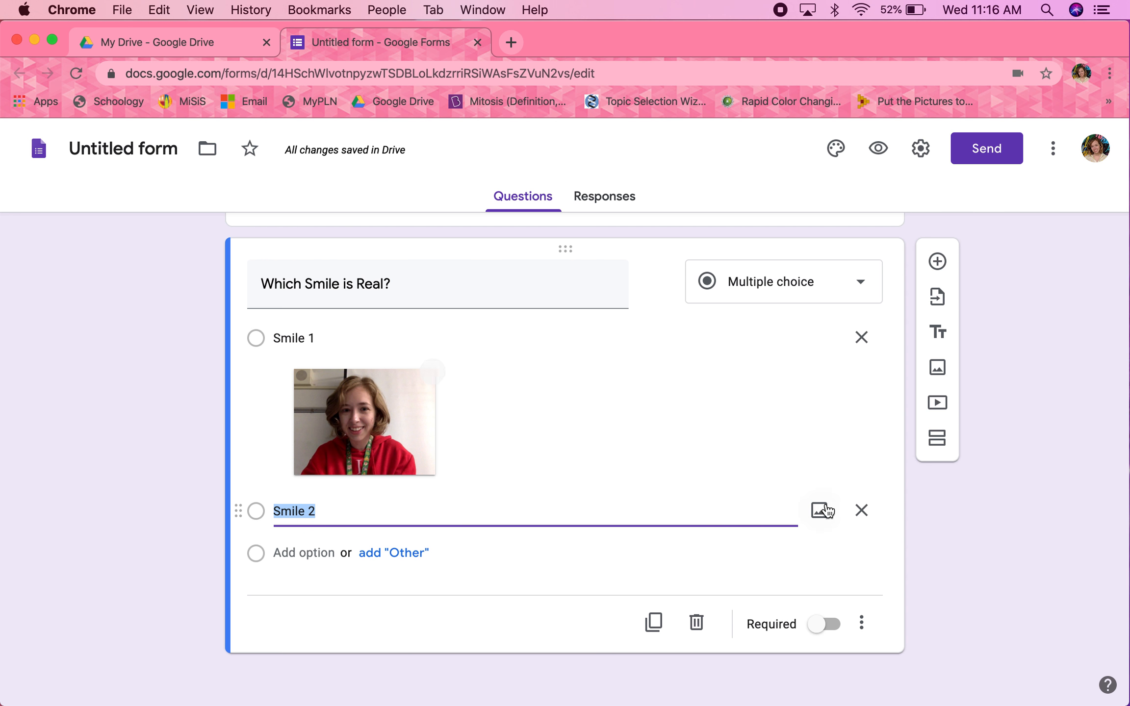
click(821, 509)
click(304, 252)
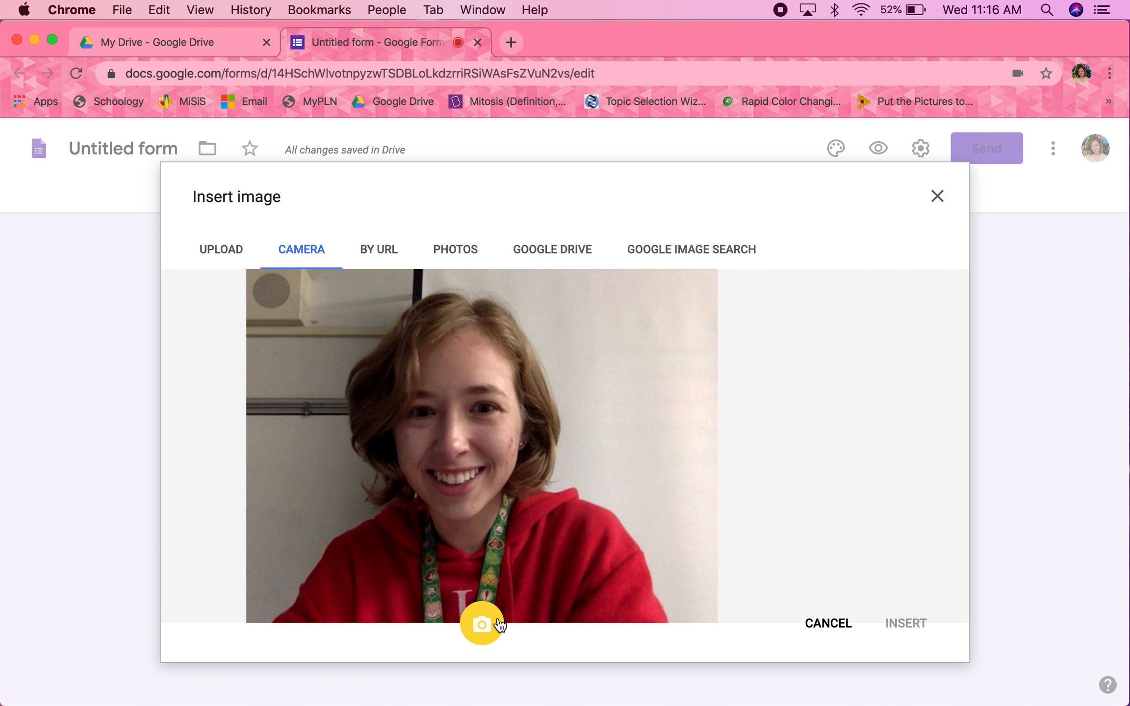
click(501, 628)
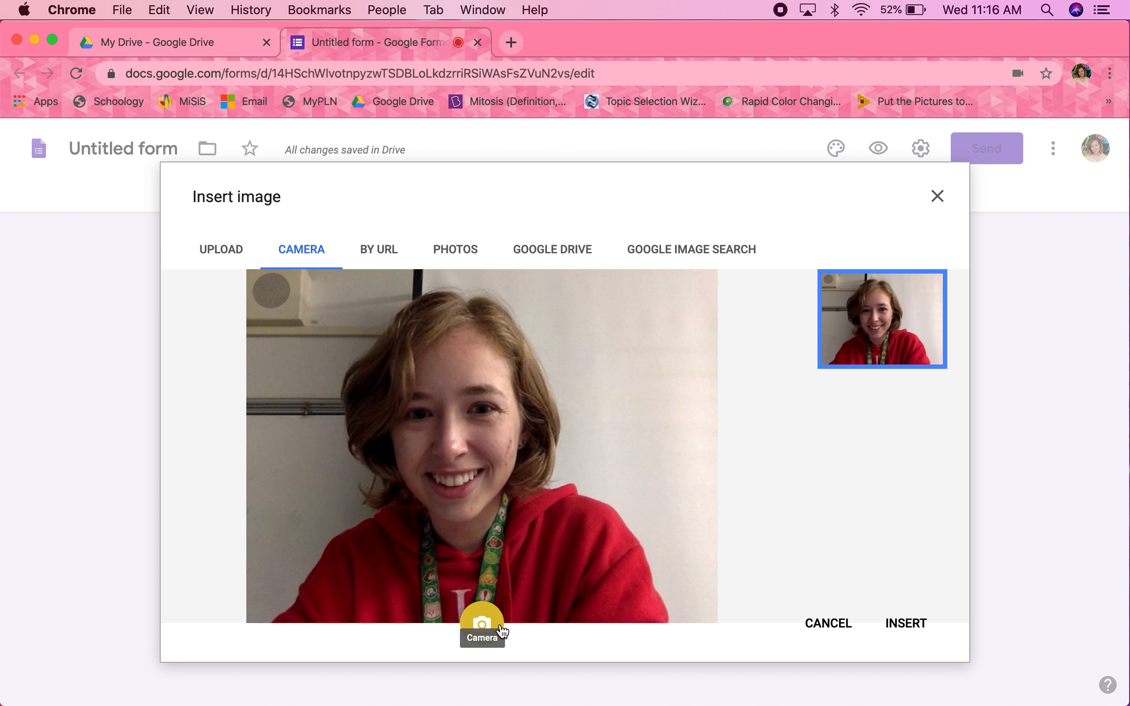
click(911, 638)
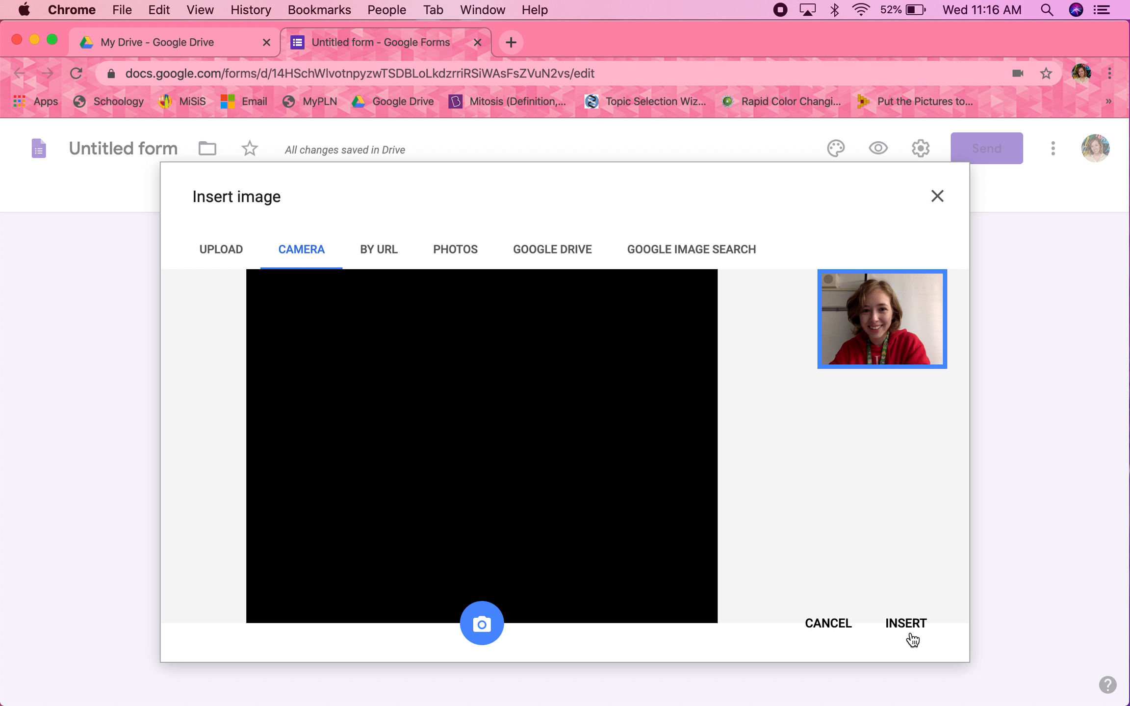
scroll(635, 559, down, 3)
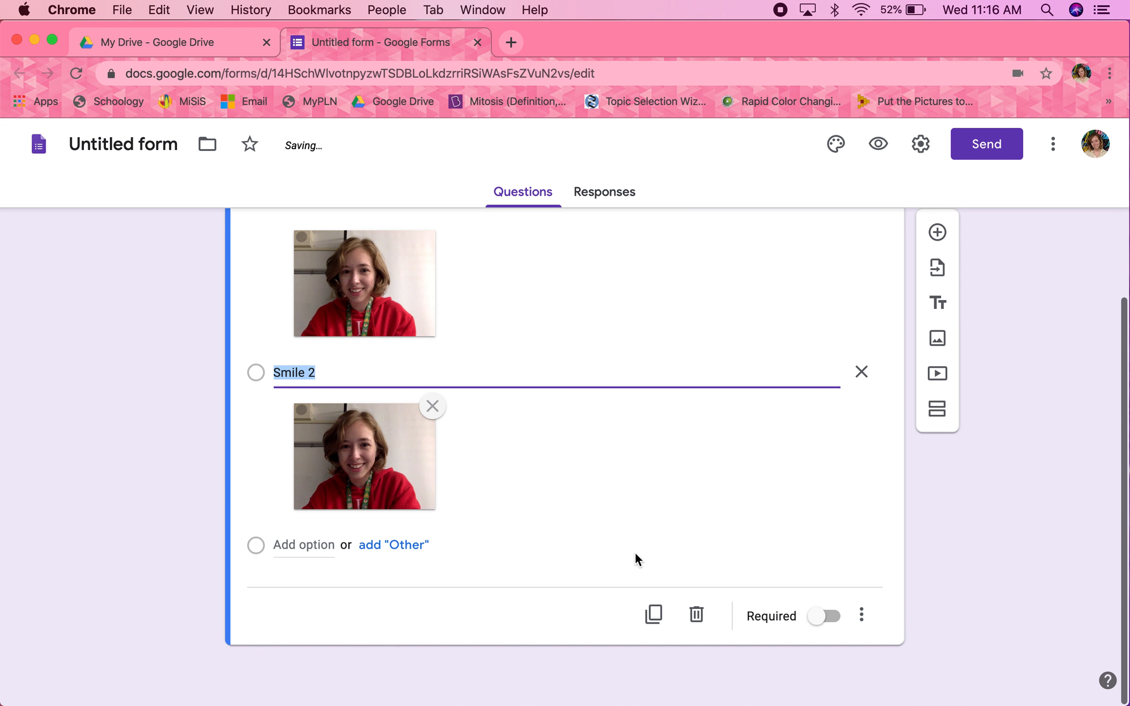
click(982, 501)
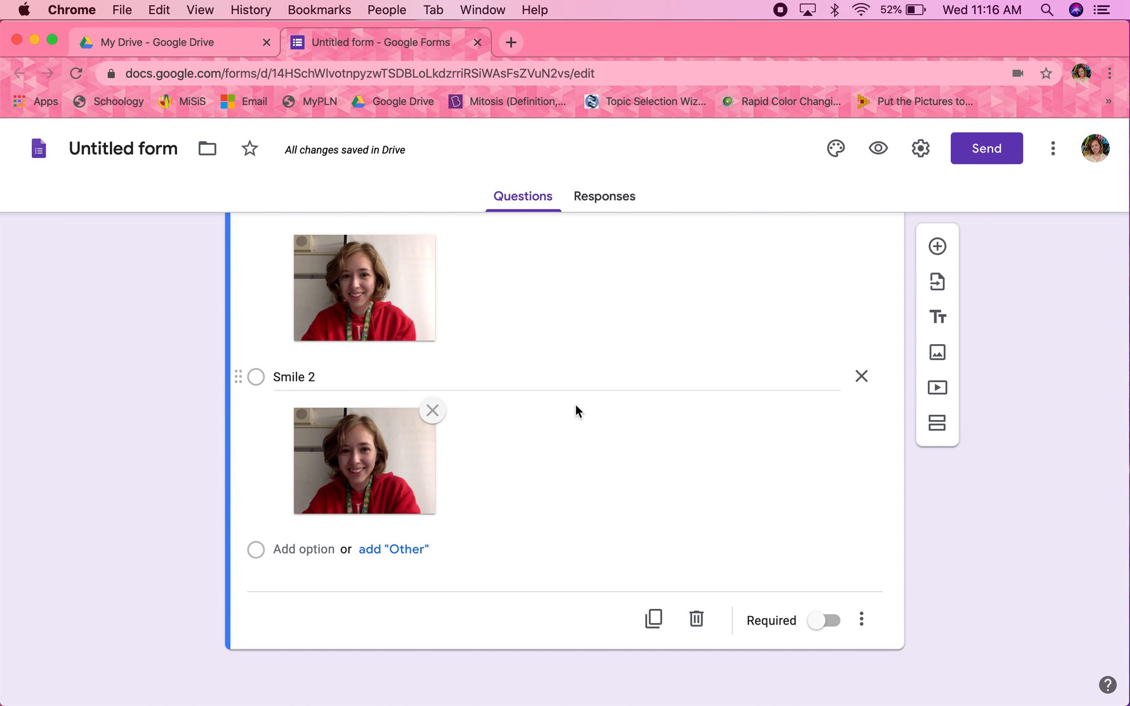
Make the smile question required
scroll(576, 404, up, 3)
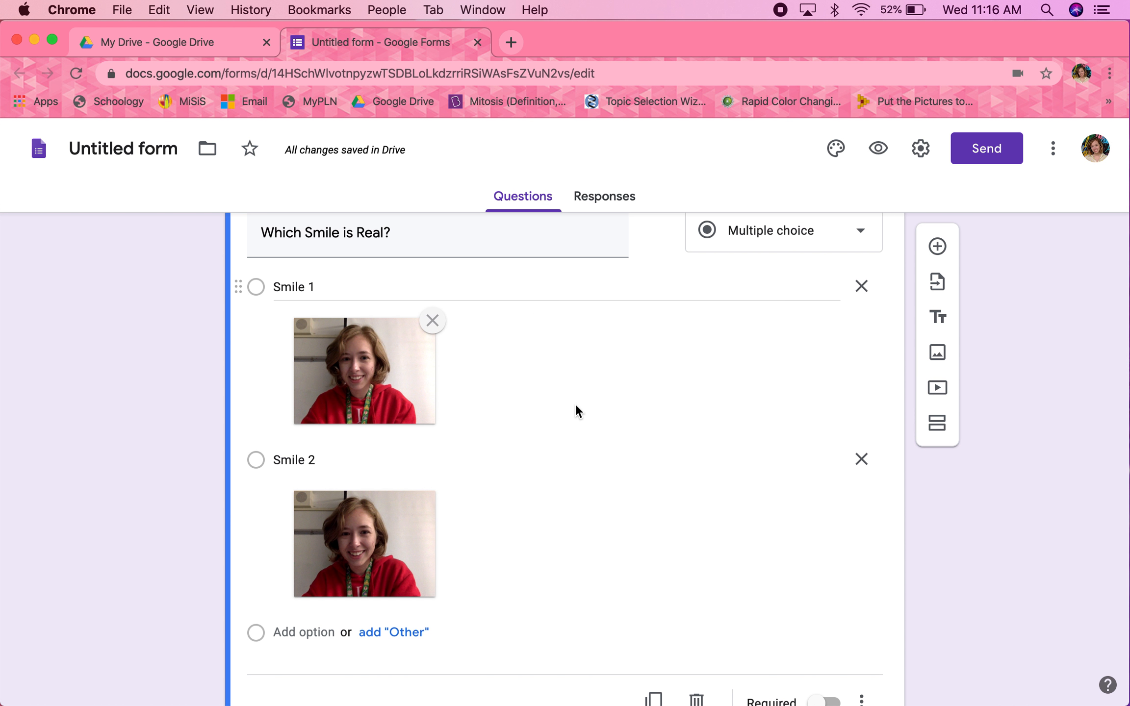
scroll(576, 404, down, 1)
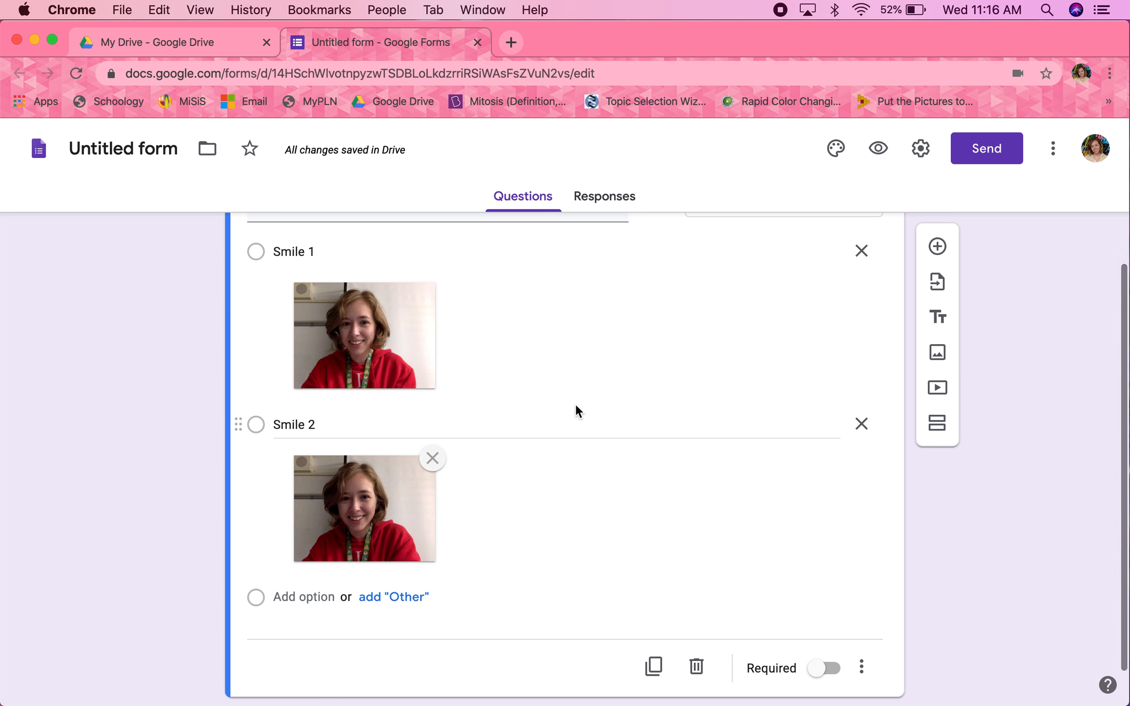
scroll(675, 512, down, 1)
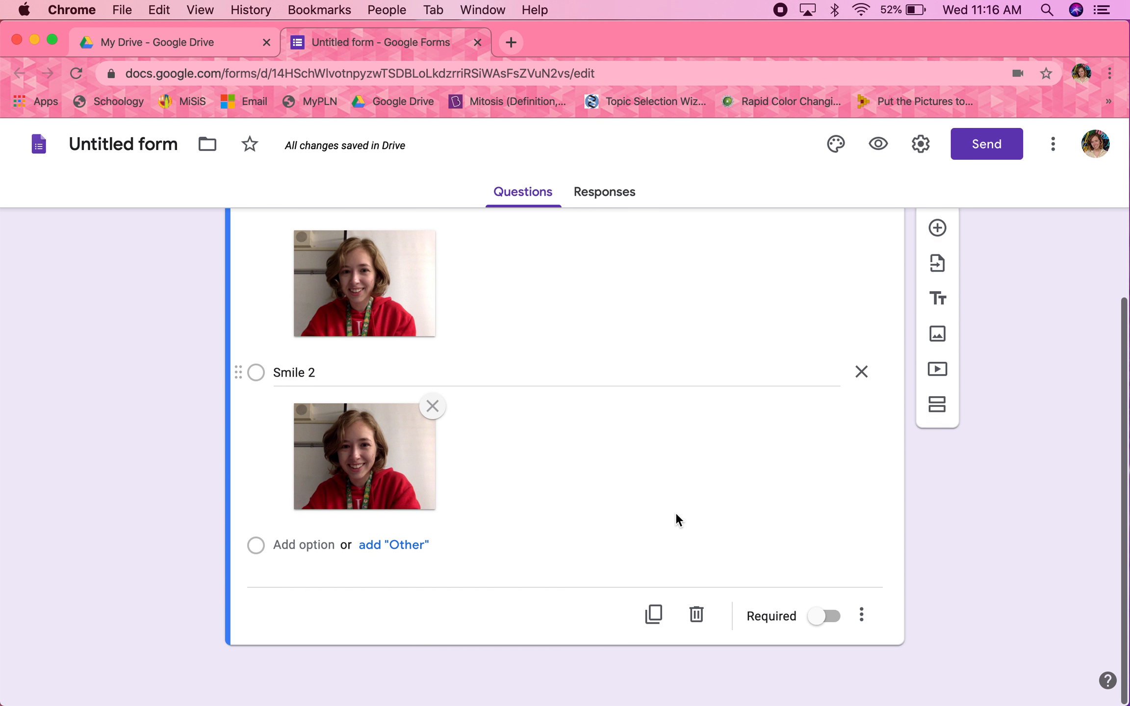
click(823, 629)
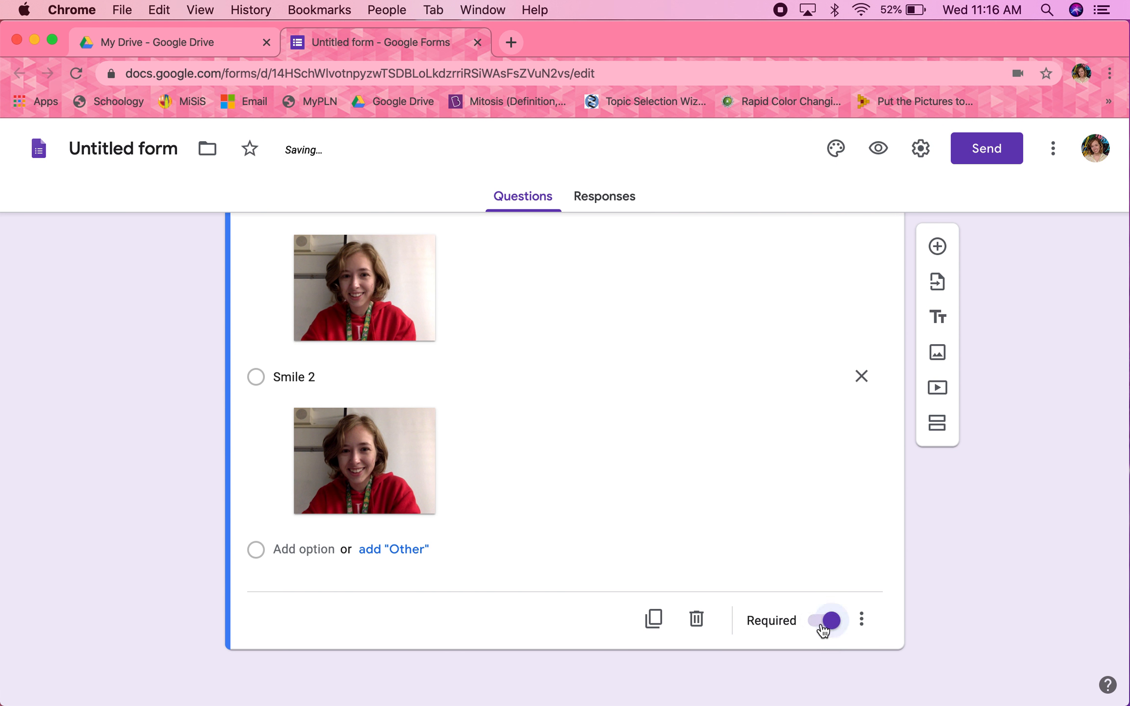
click(861, 620)
click(943, 509)
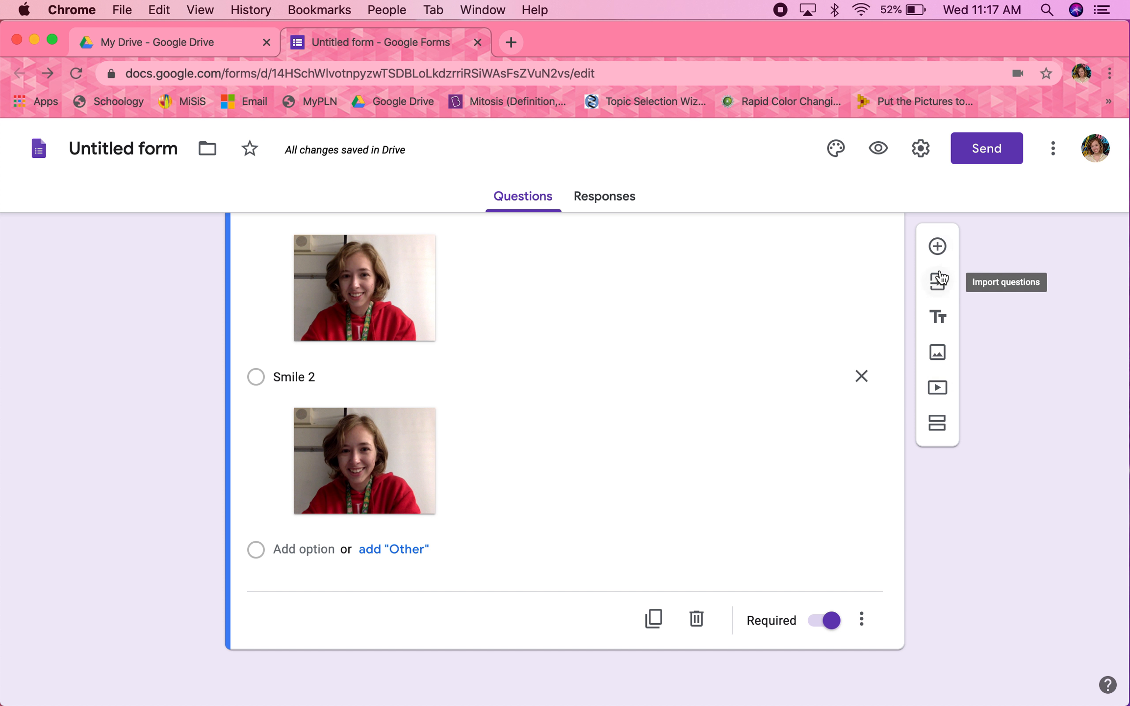
Add a multiple choice question "What is Your Gender?" with the suggested options Male and Female
click(939, 246)
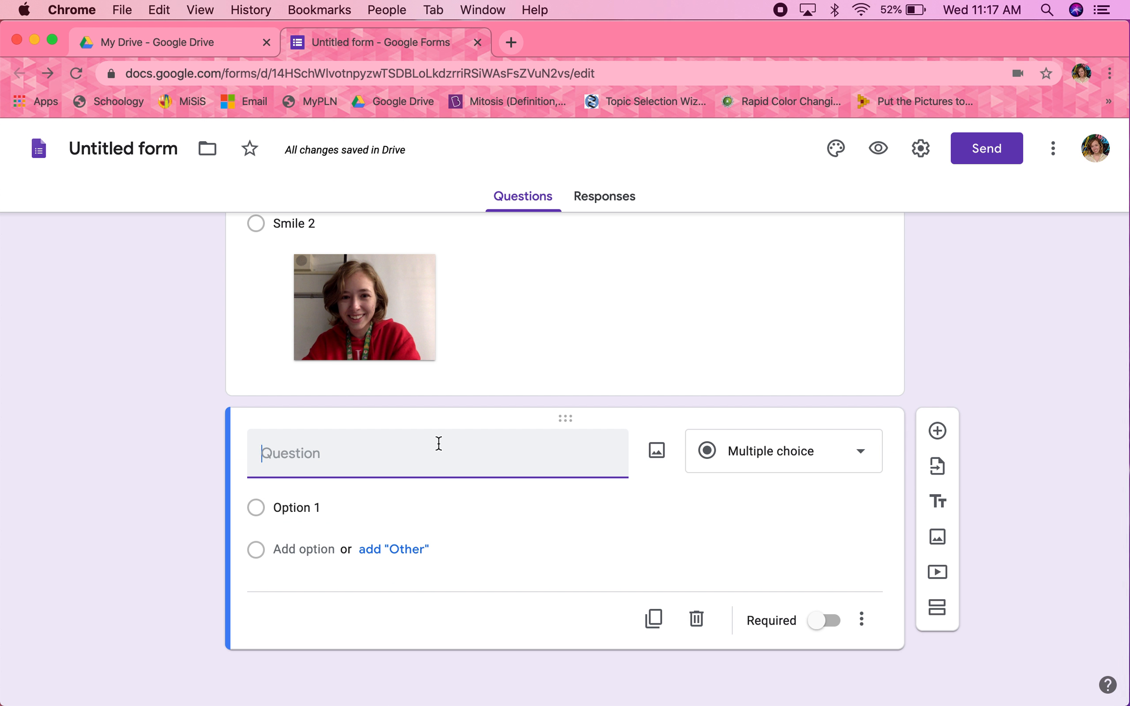
text(What is)
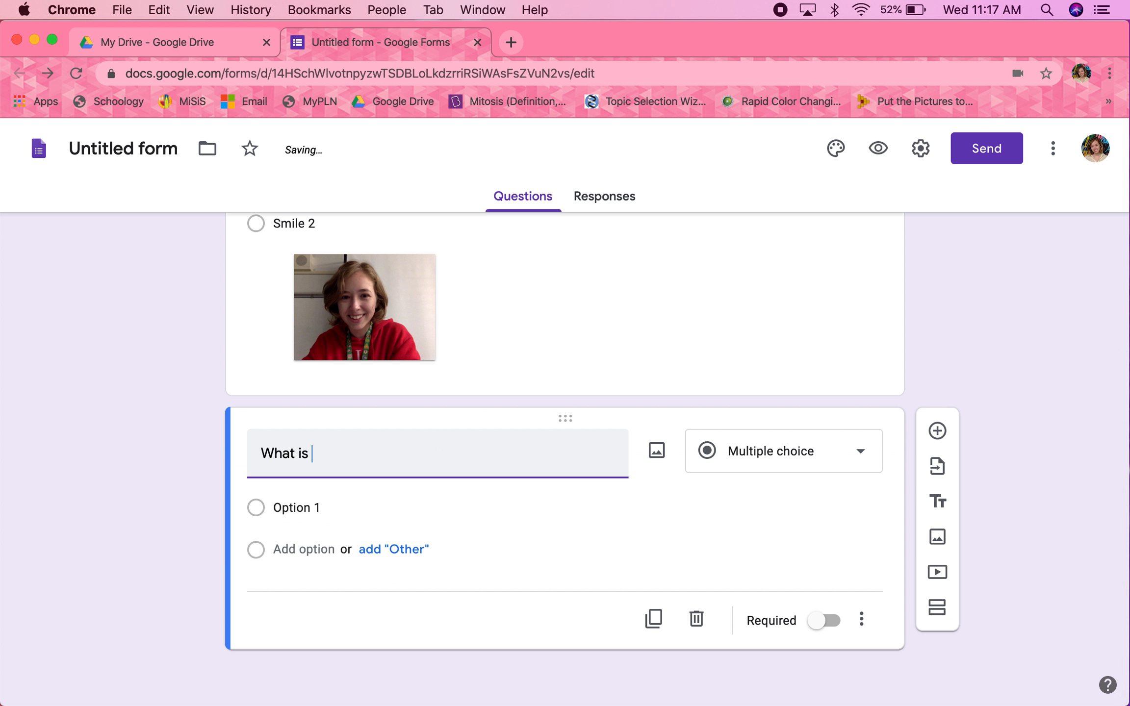
text( your ge)
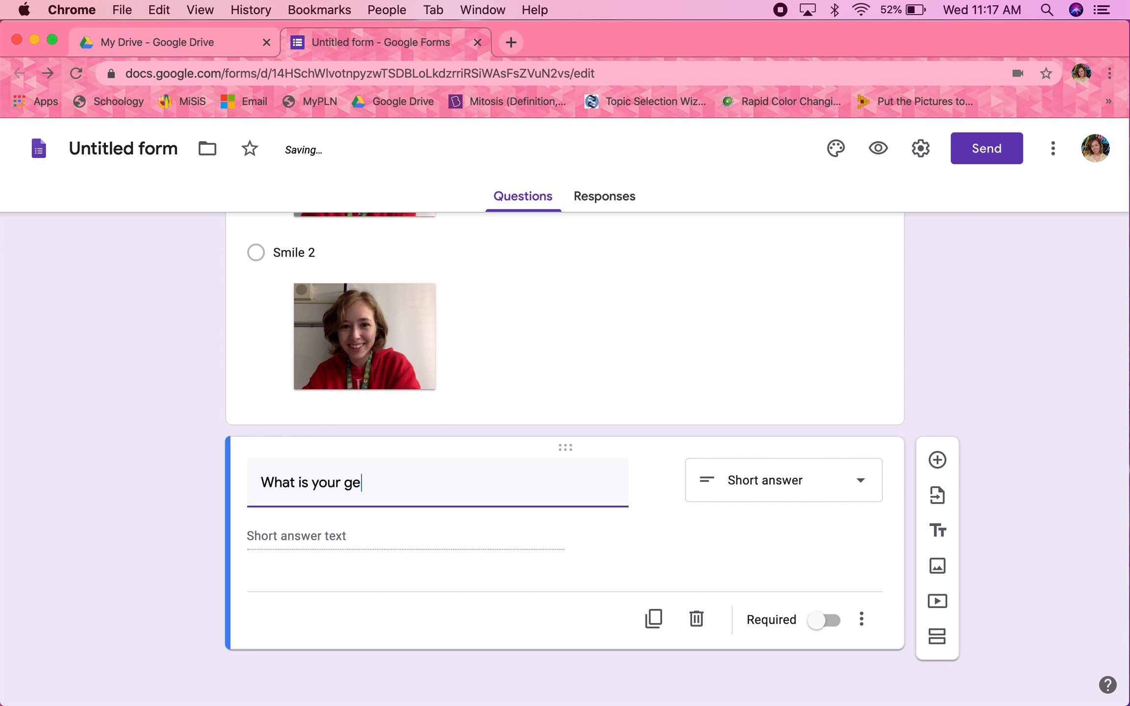
text(Gender?)
triple_click(316, 456)
click(316, 457)
key(BackSpace)
text(Y)
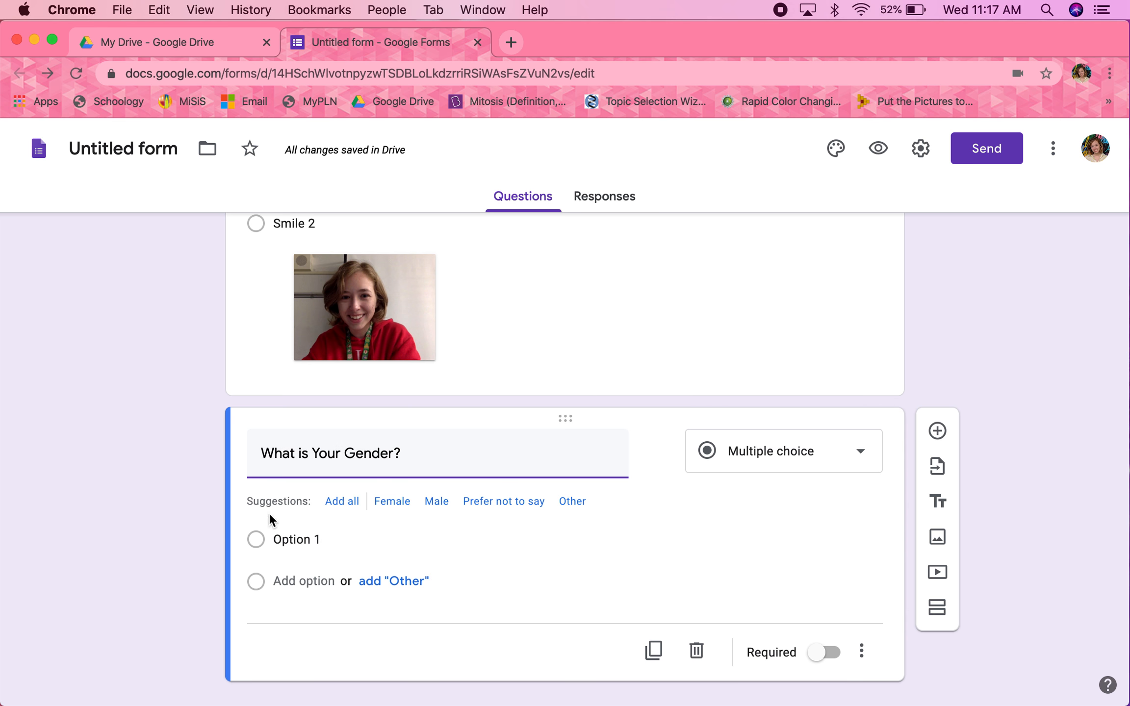
click(447, 503)
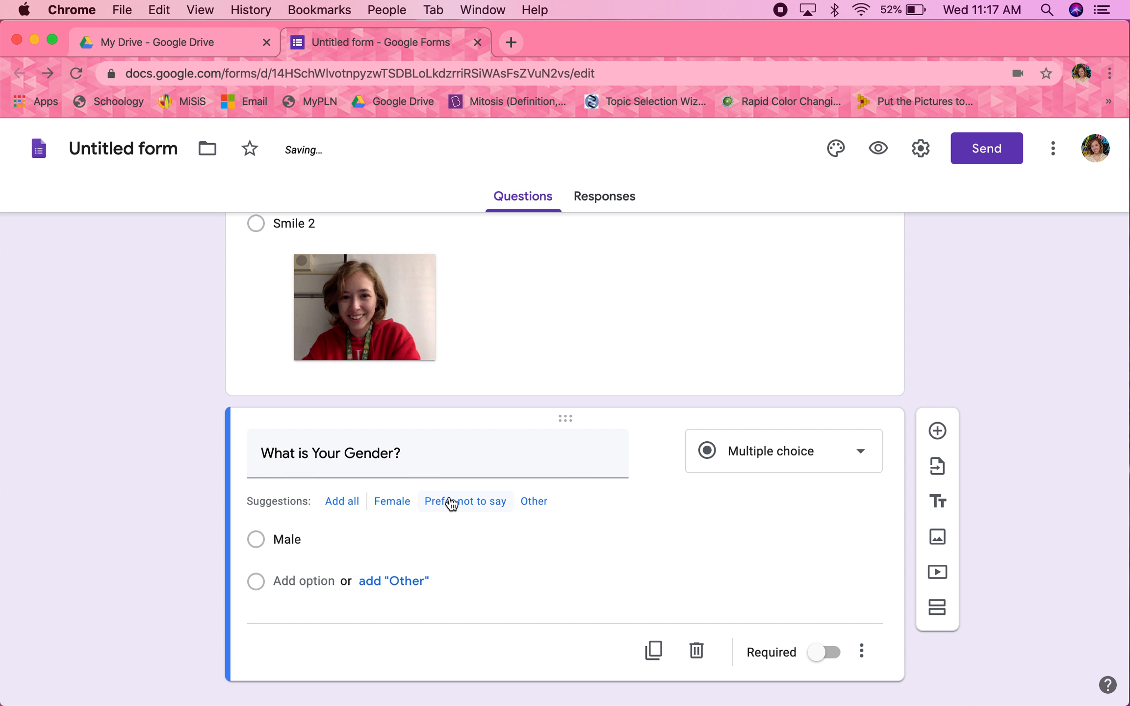
click(407, 504)
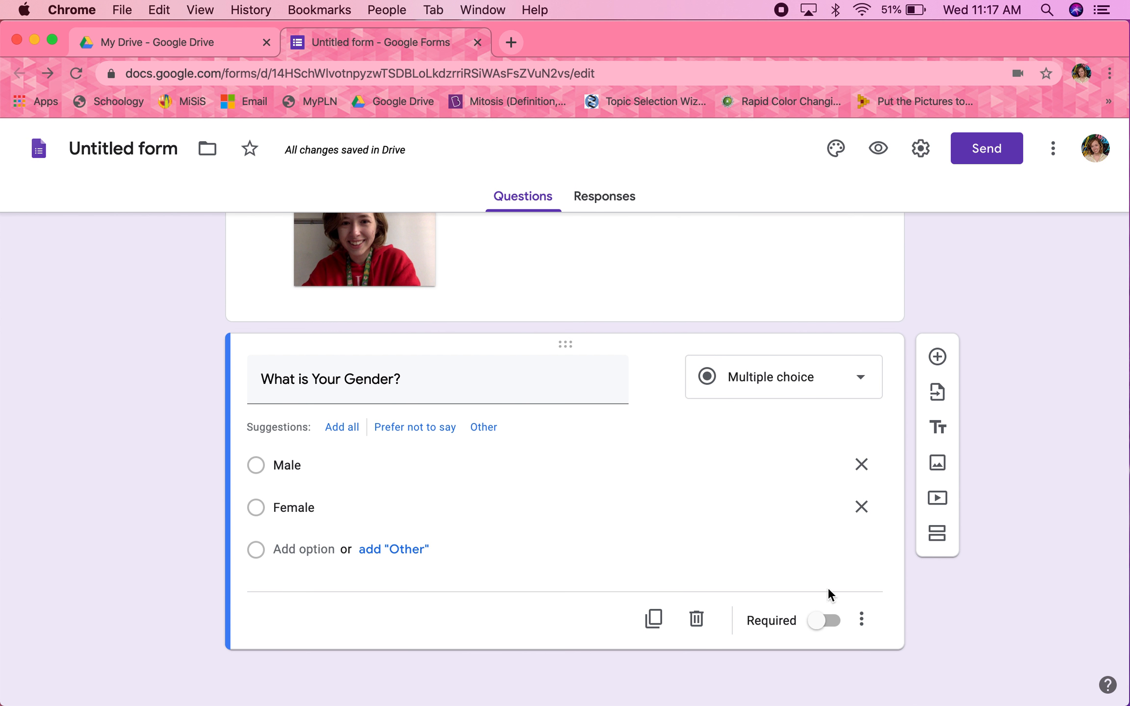
Make the gender question required and add a new question below it
click(830, 622)
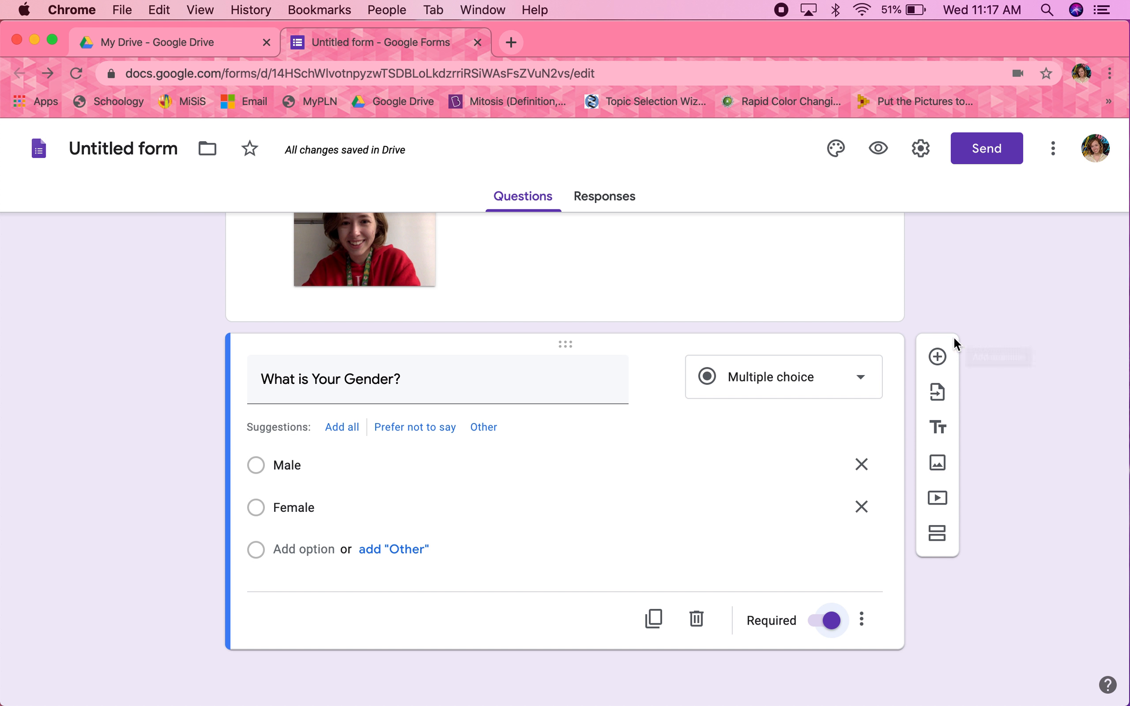
click(938, 357)
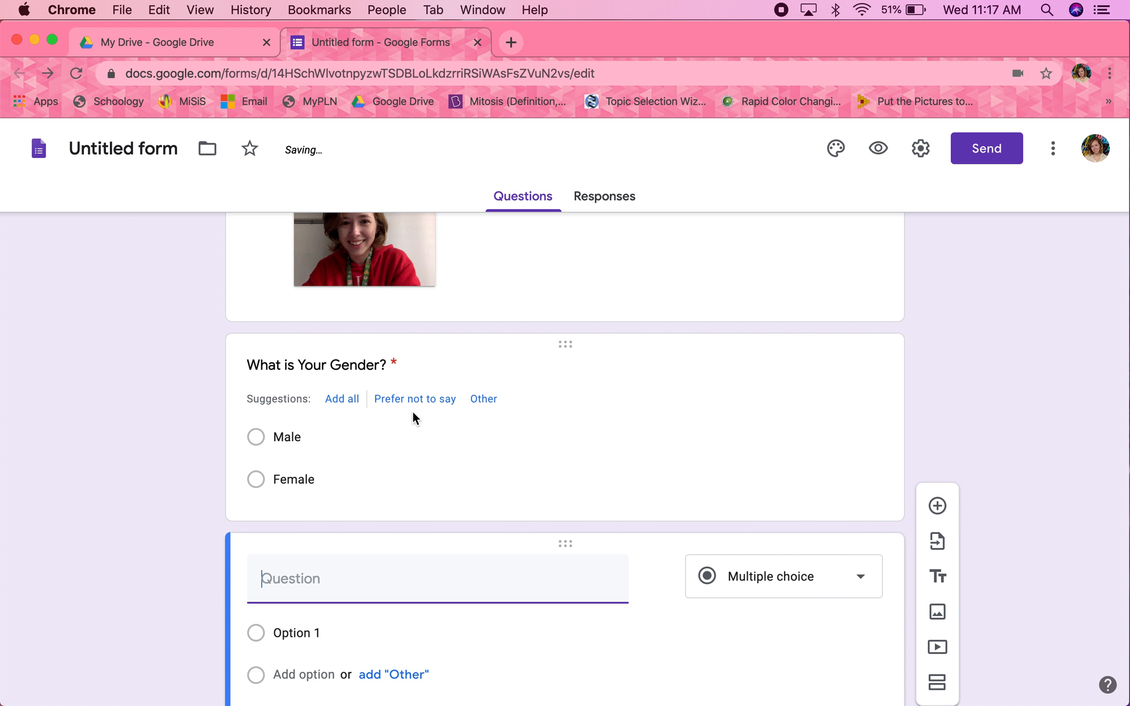
click(382, 437)
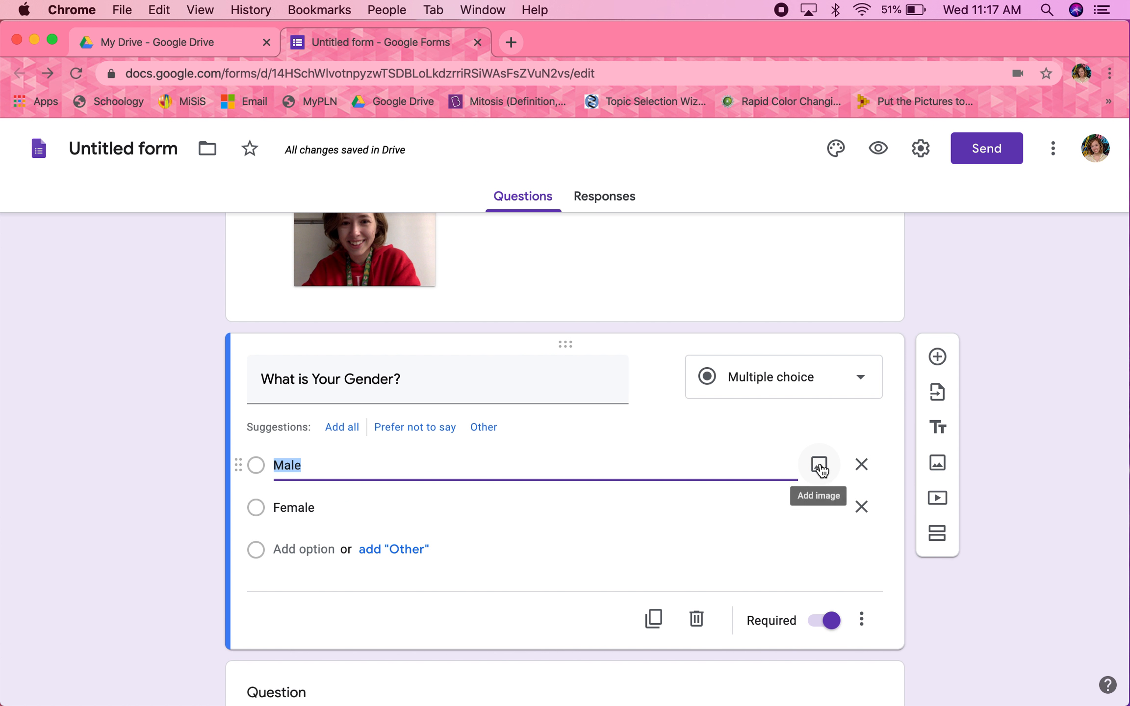
click(996, 322)
scroll(995, 322, down, 3)
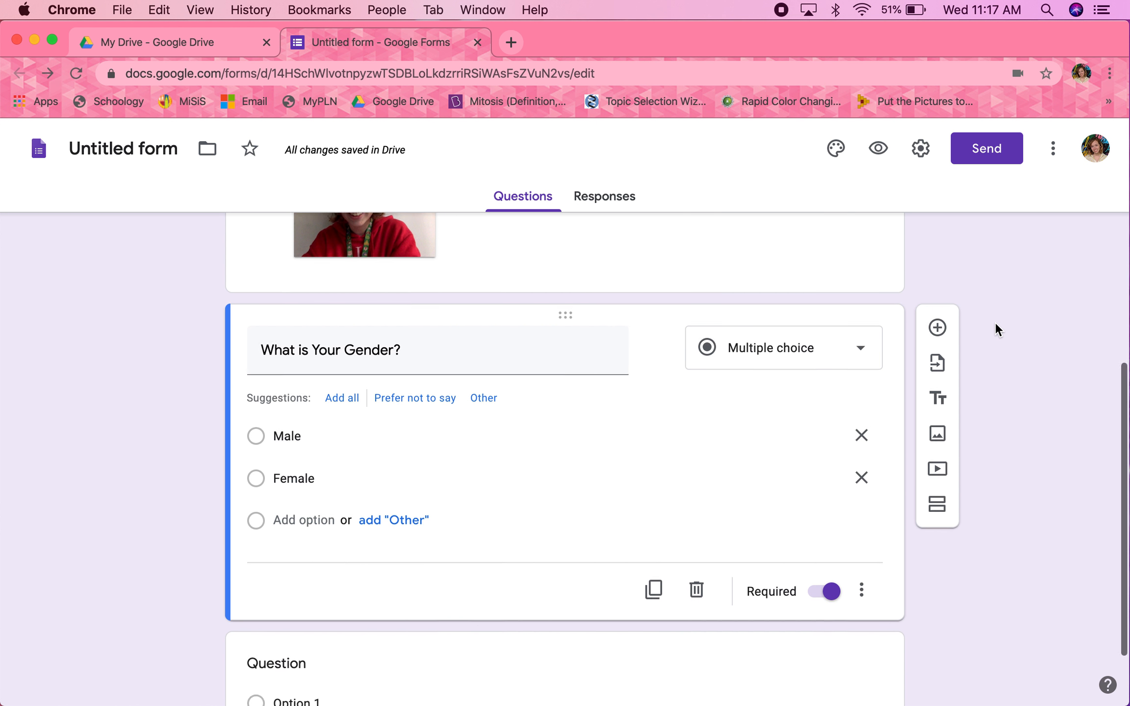
Title the new multiple choice question "What is Your Age Range?" and give it the options Below 18, 18-40 and 40+
click(288, 579)
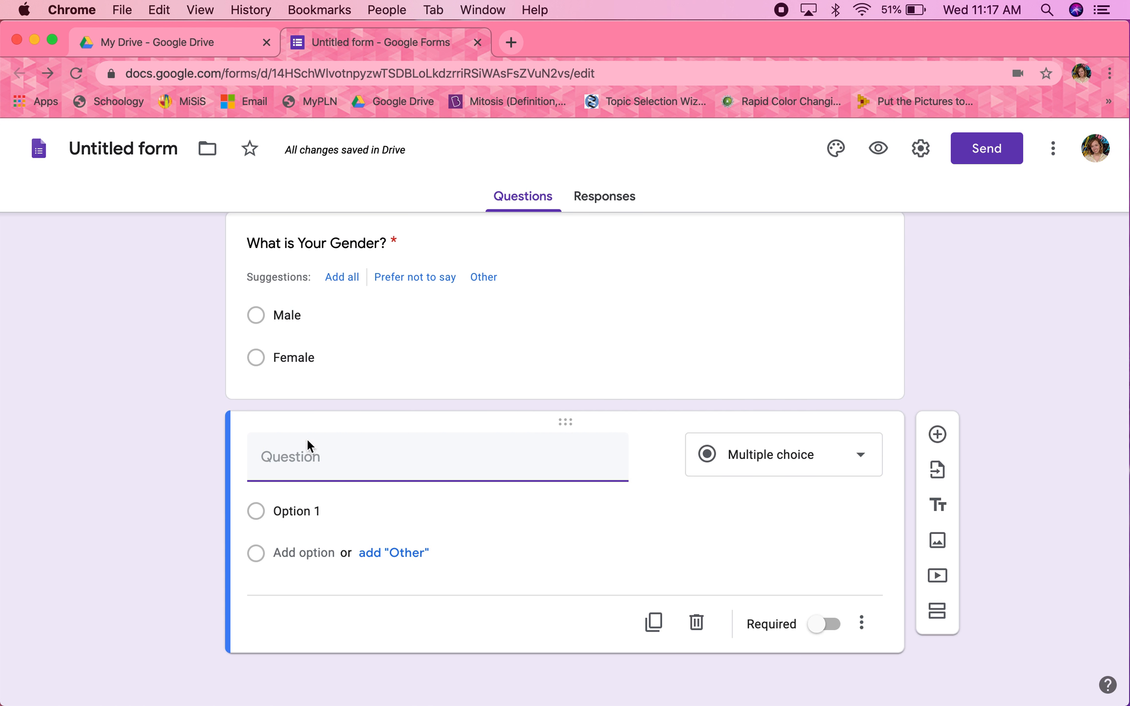
text(WHat)
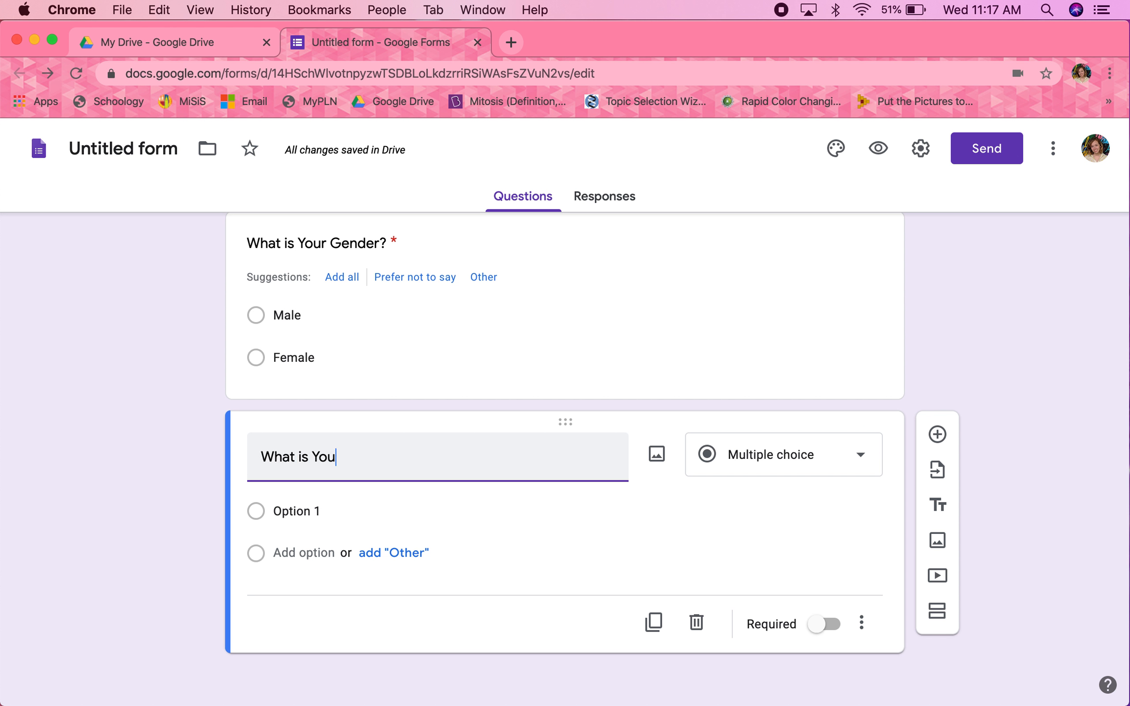
text( is Your Age Range?)
click(304, 513)
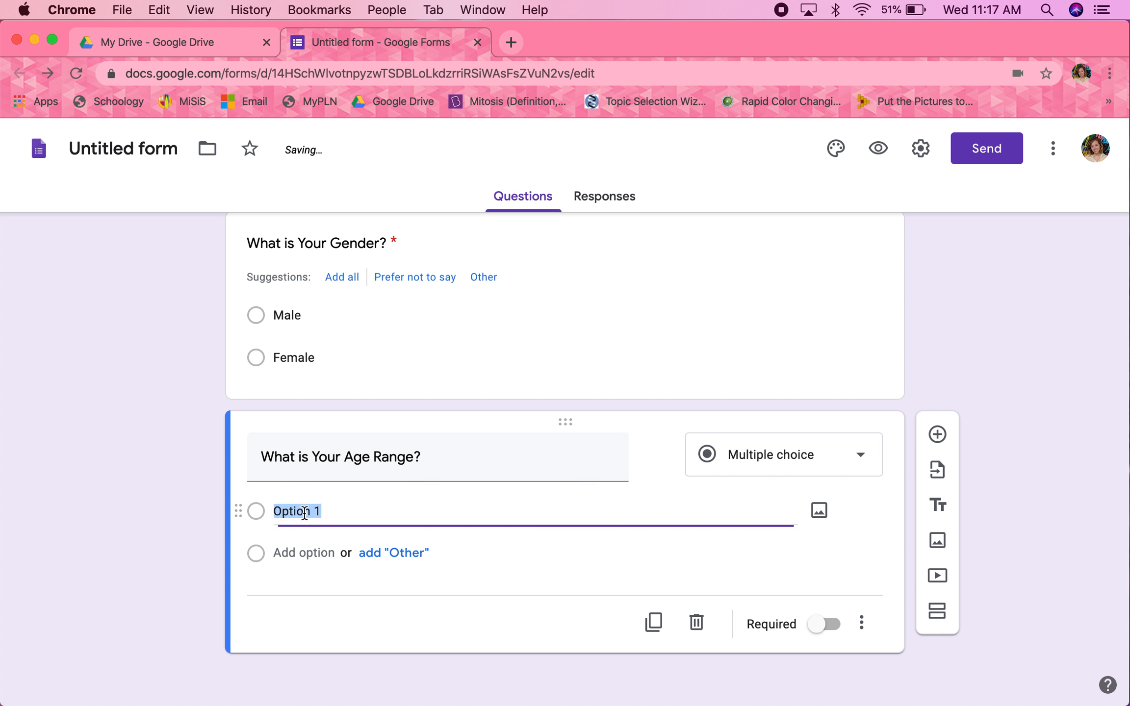
text(Below 18)
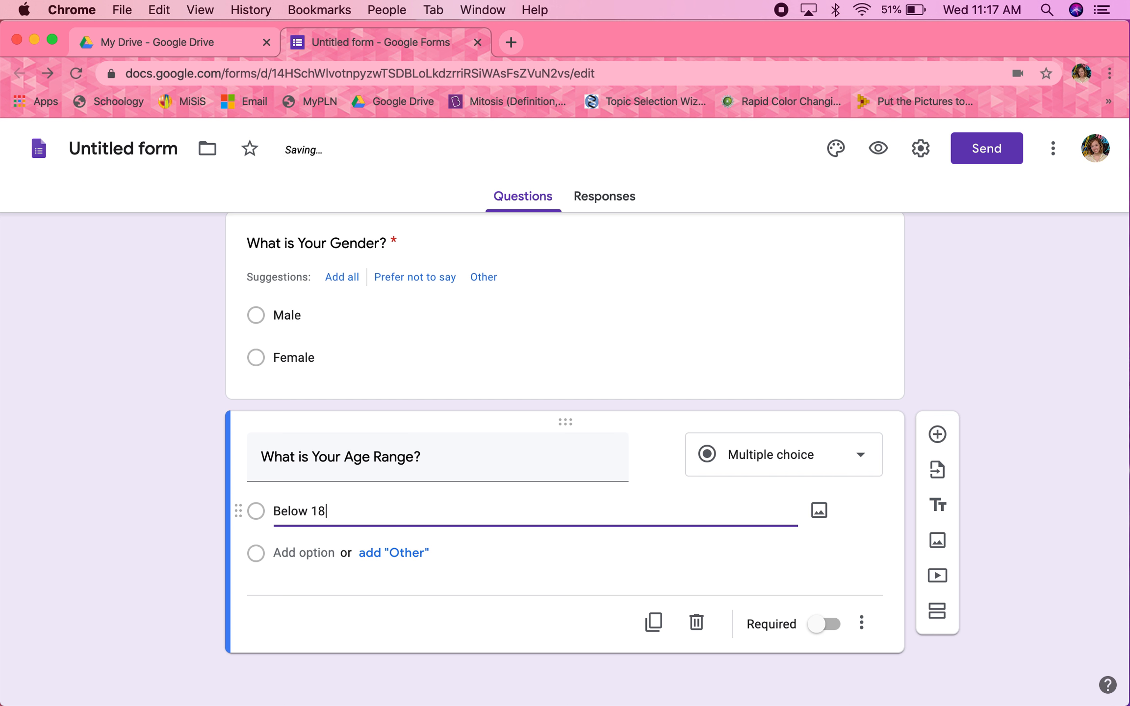
click(294, 549)
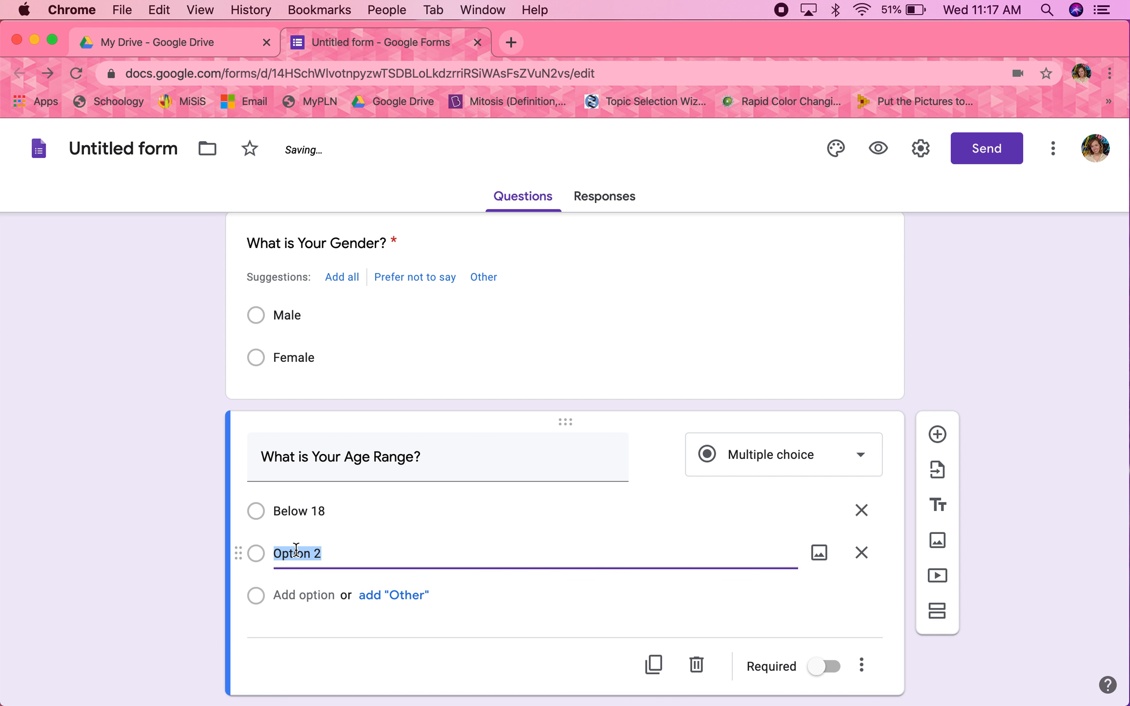
text(18-40)
key(Return)
text(40+)
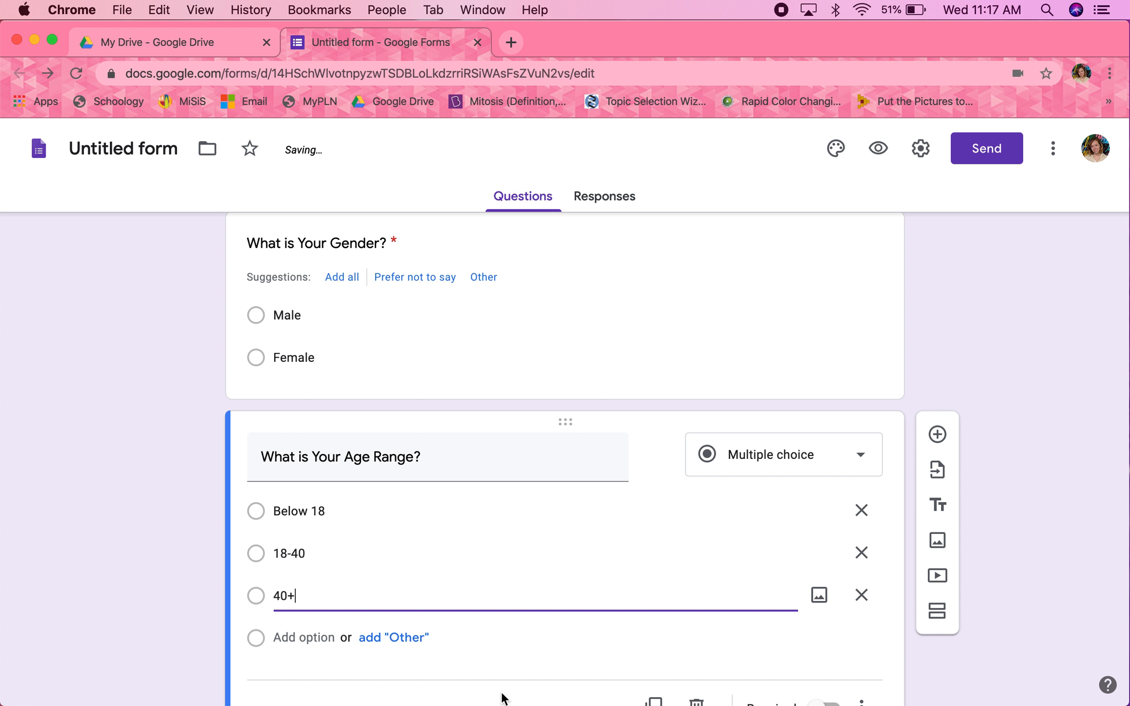
Make the age range question required
click(1054, 615)
scroll(701, 586, down, 2)
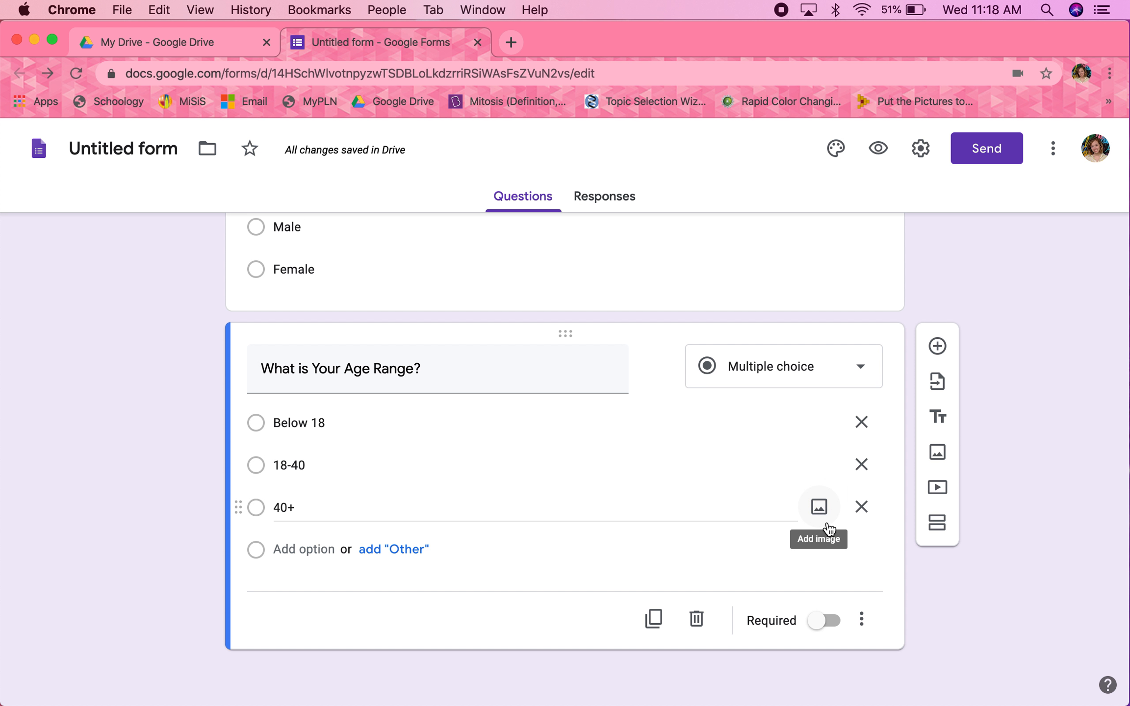
click(820, 621)
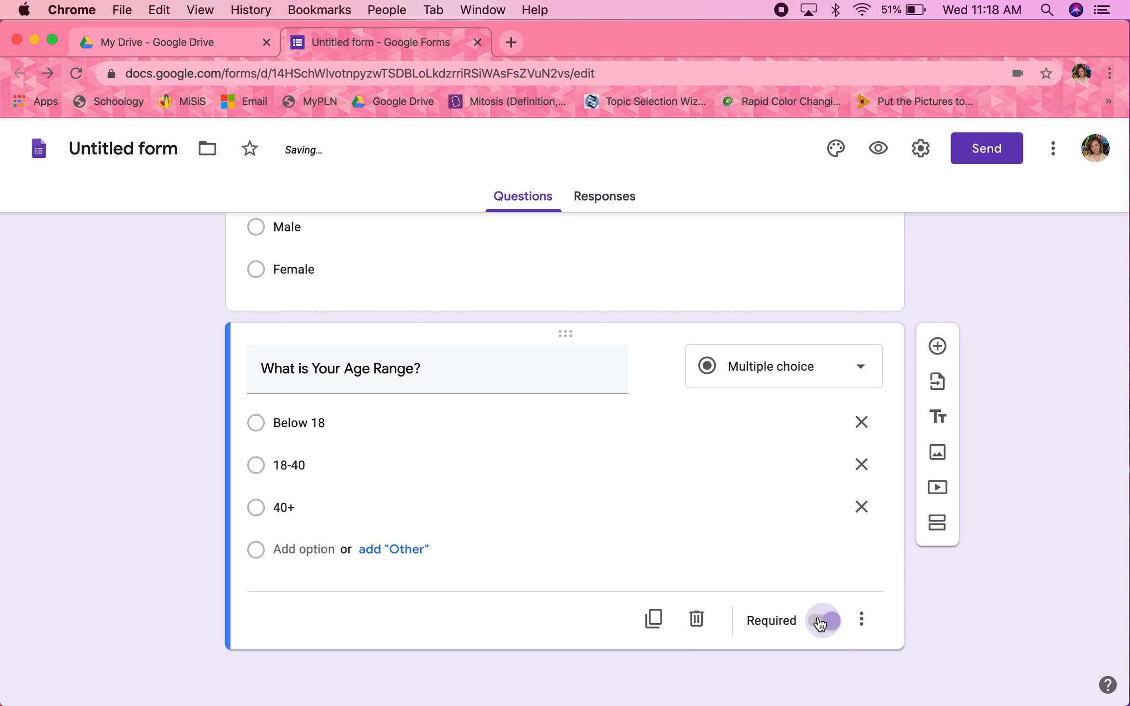
click(800, 260)
click(780, 560)
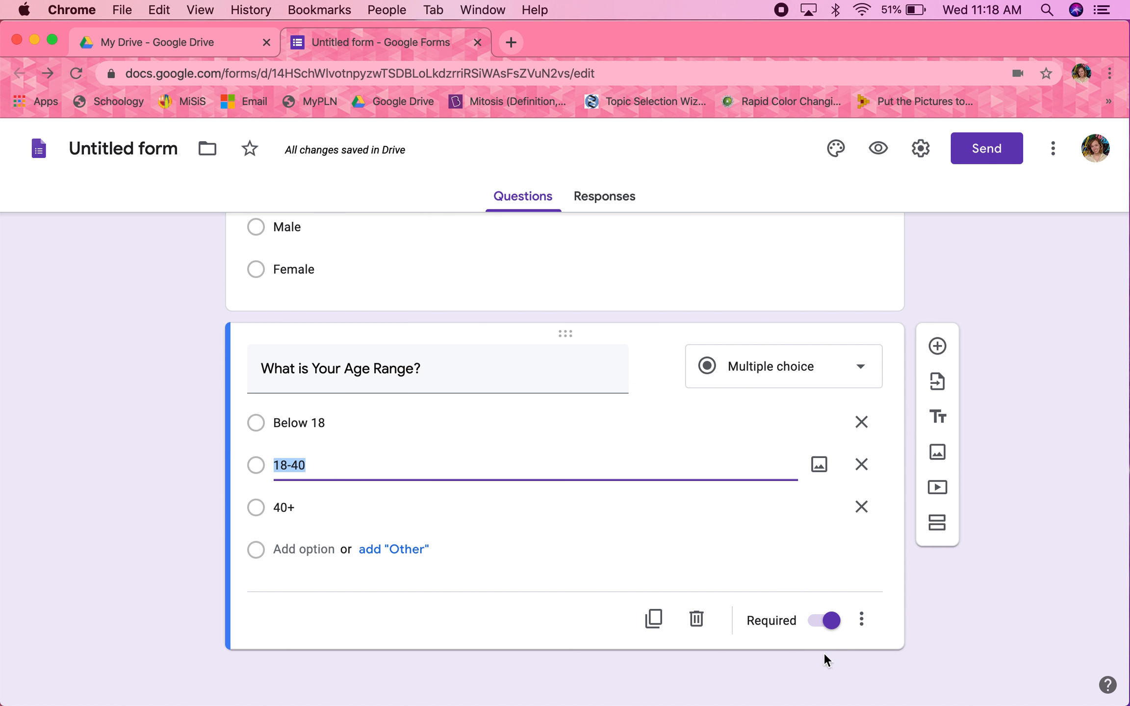
Add a required short answer question "What is Your Name?" below the age range question
click(937, 349)
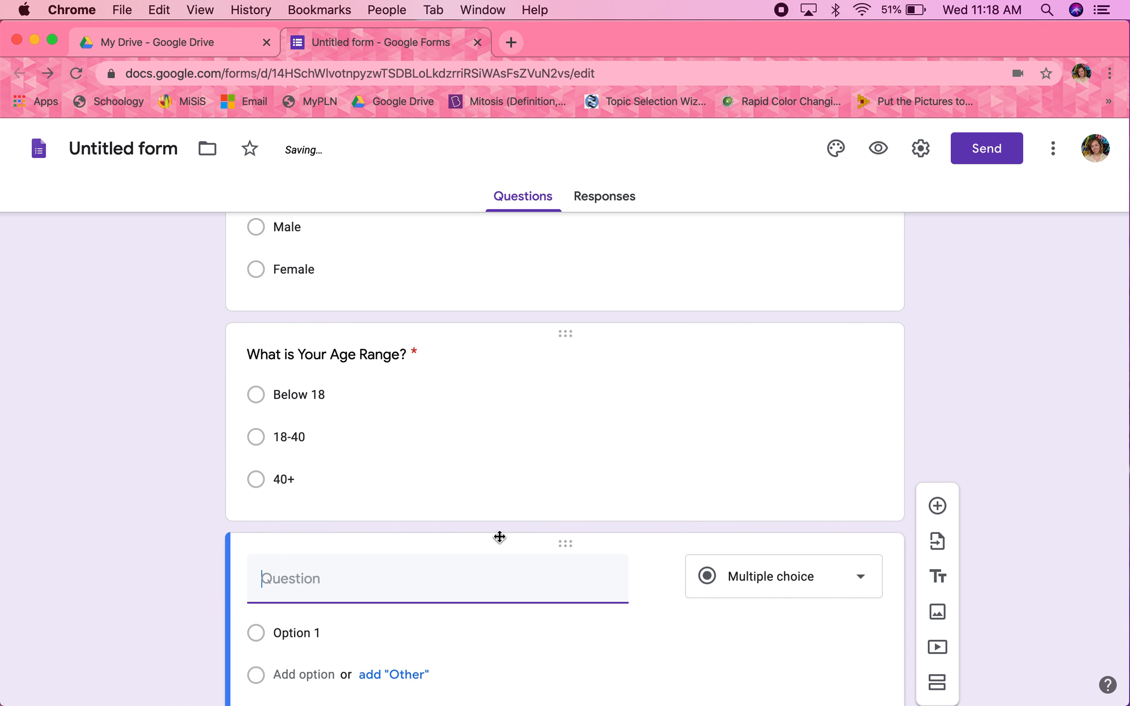
text(WHat)
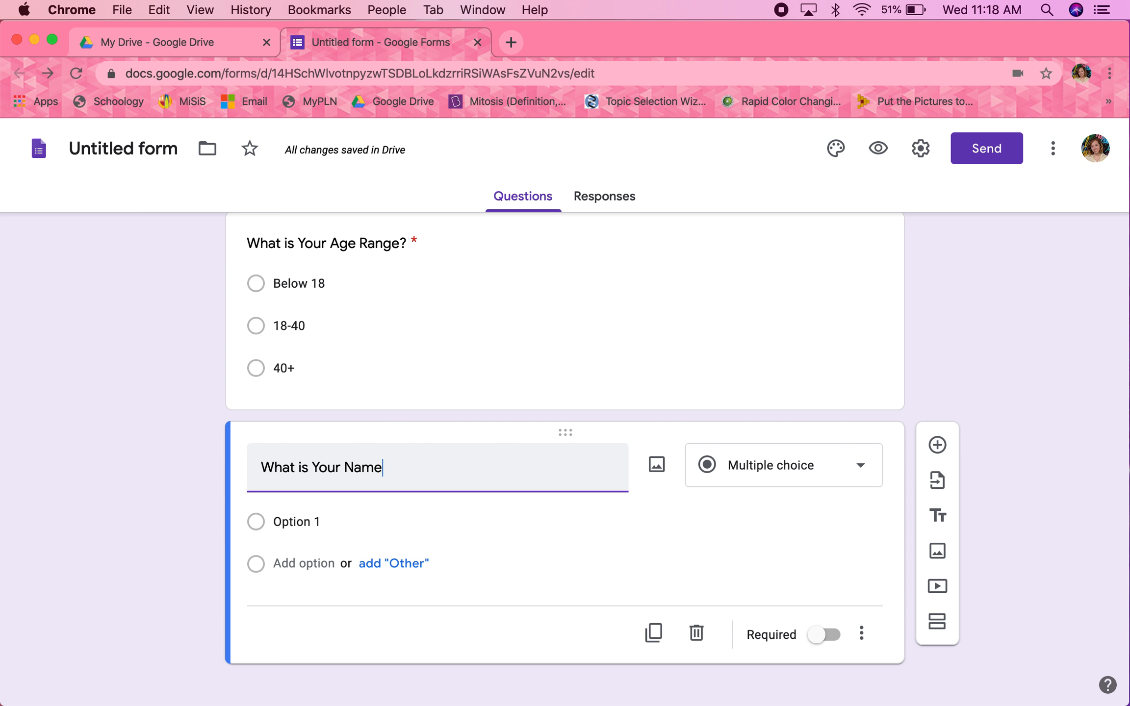
text(?)
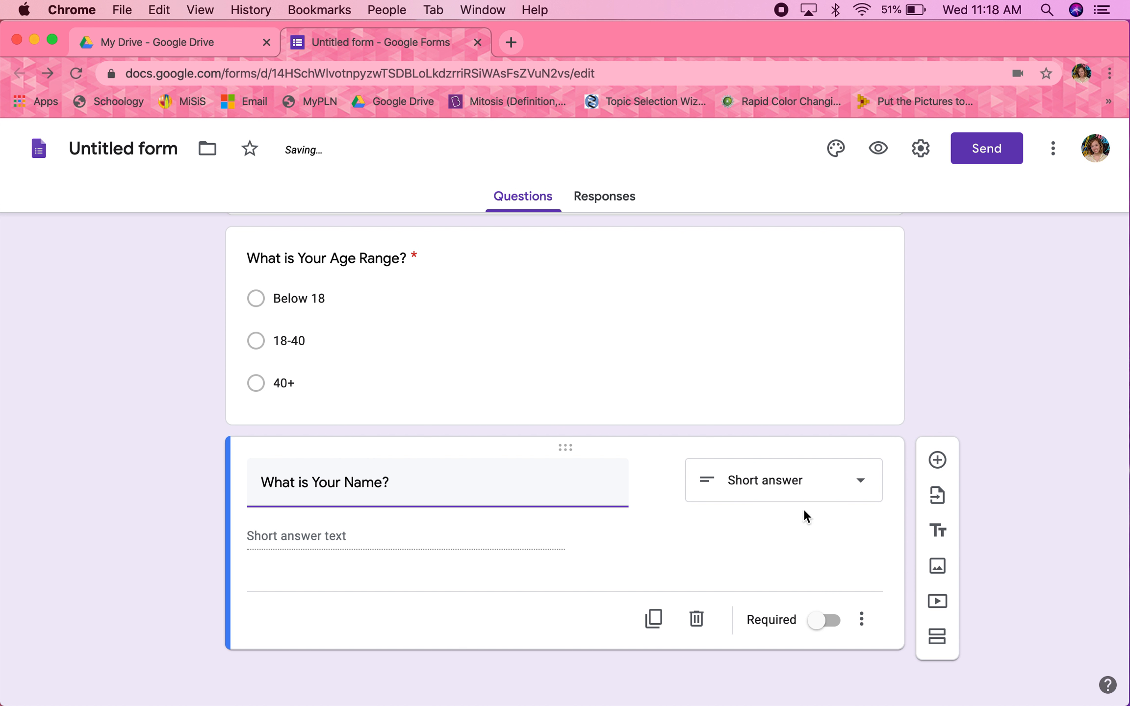
click(829, 621)
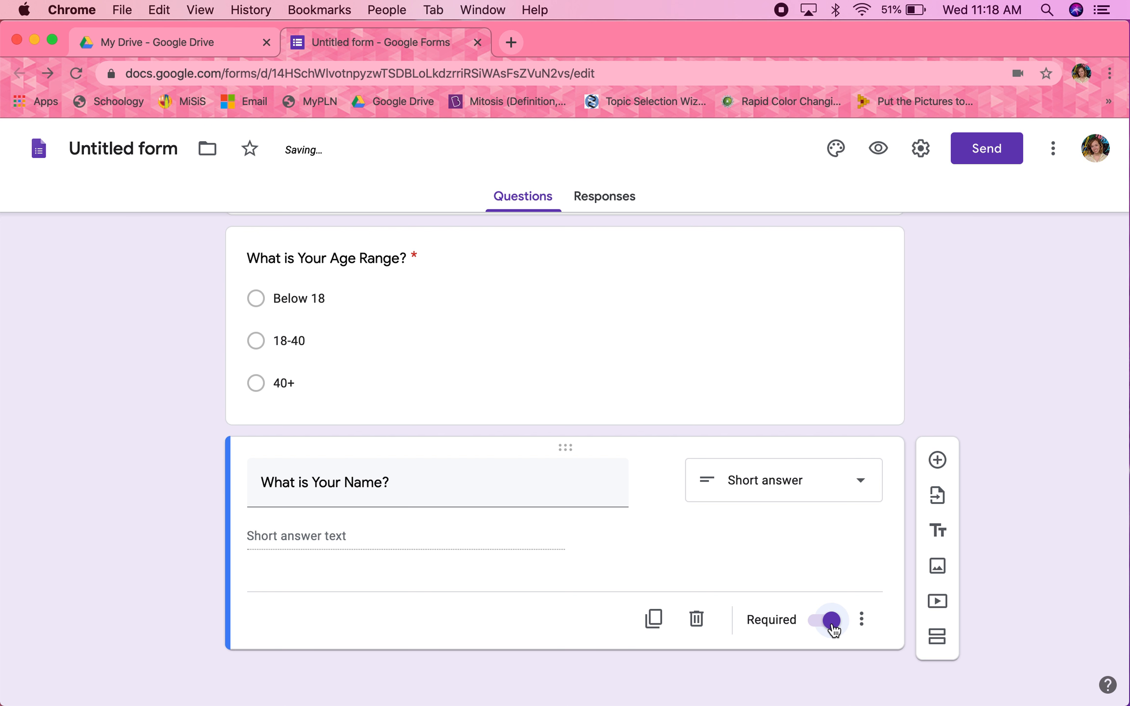
Review the whole form and rename the untitled file to match the form title, "Which Smile is REAL?"
scroll(901, 349, up, 10)
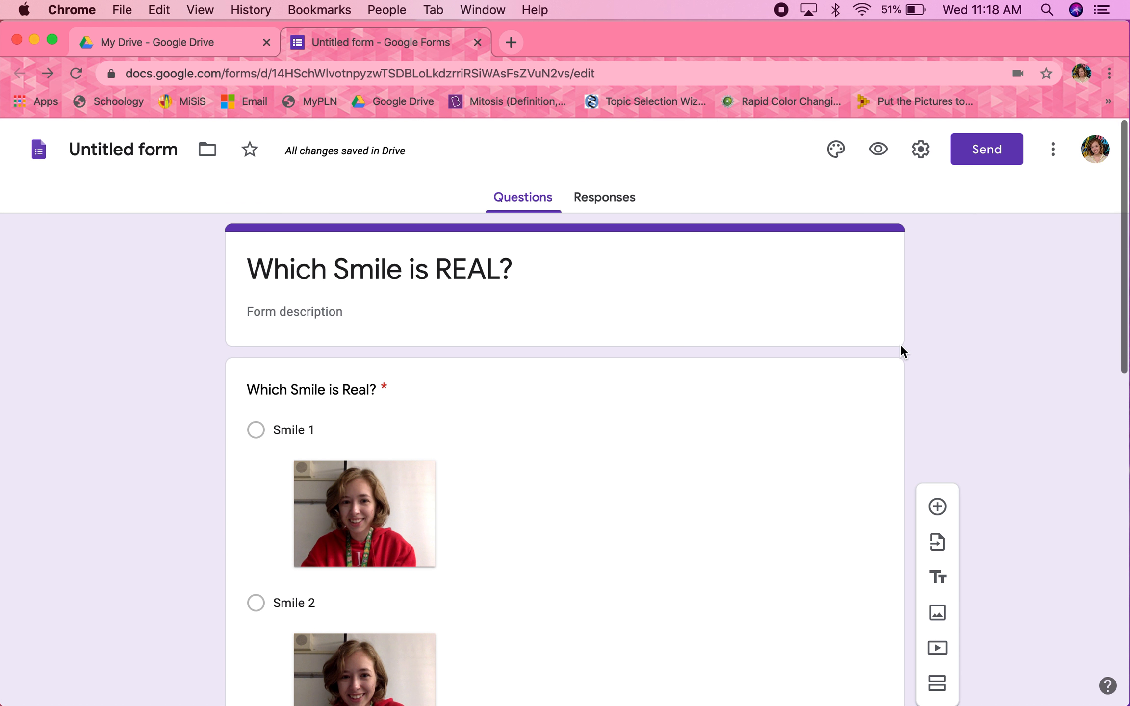
scroll(901, 347, down, 15)
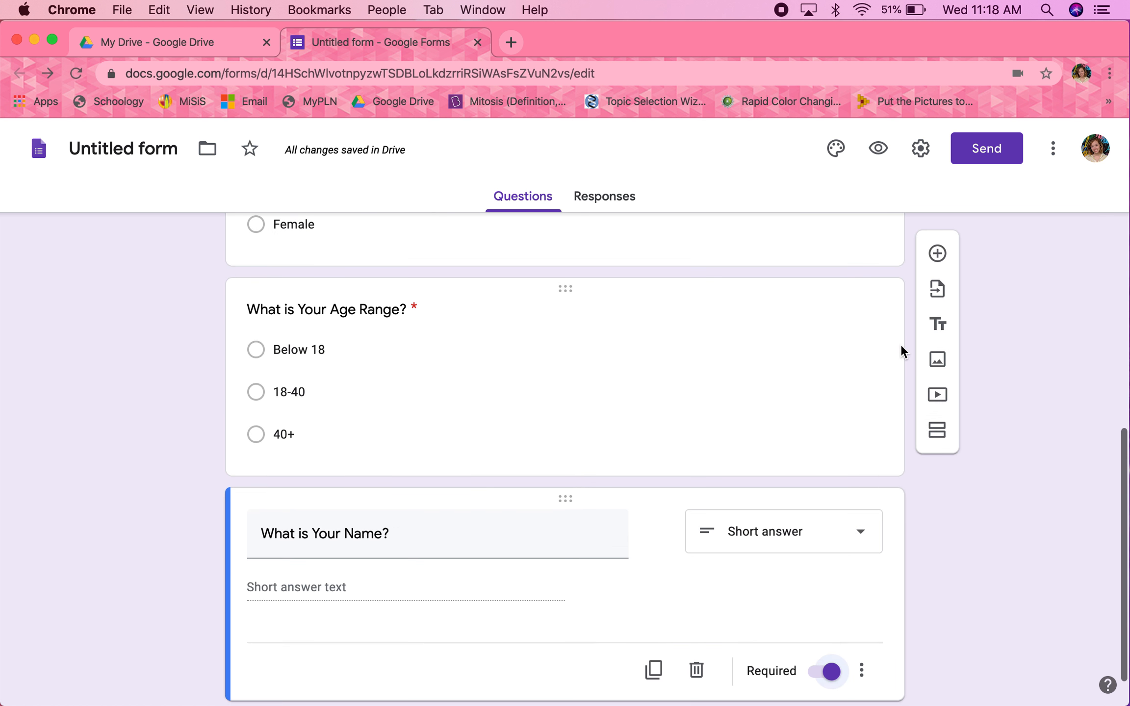
scroll(901, 347, up, 15)
scroll(902, 346, down, 2)
scroll(902, 346, down, 15)
scroll(901, 346, up, 17)
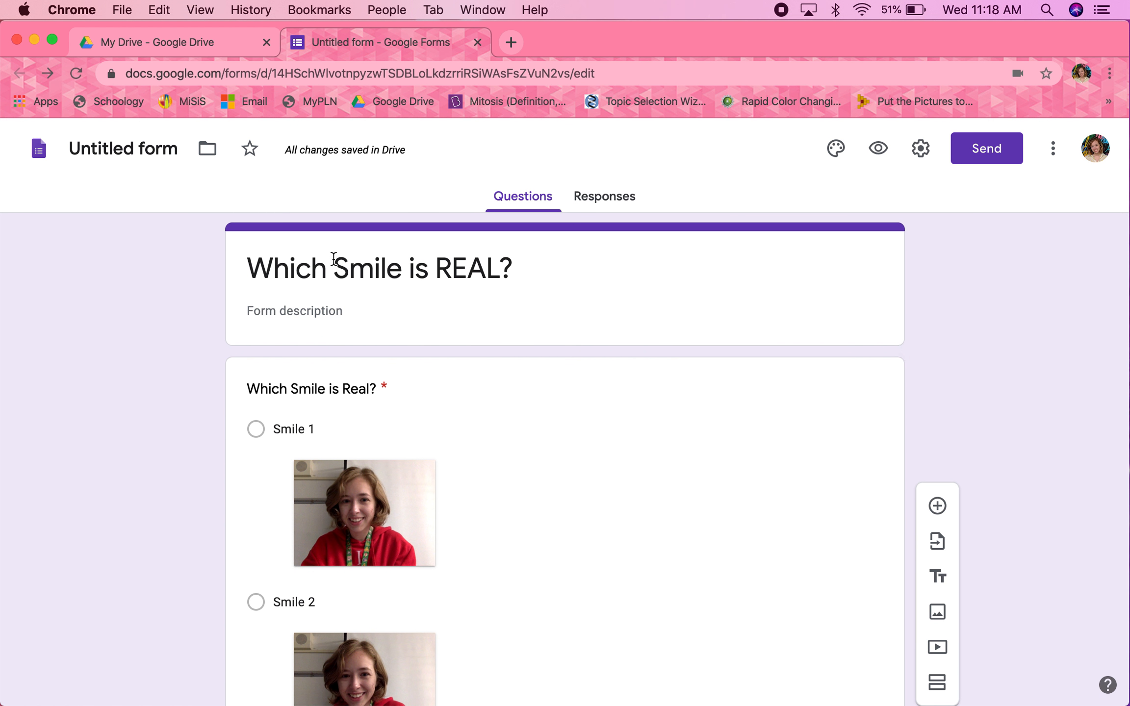
click(134, 154)
click(155, 251)
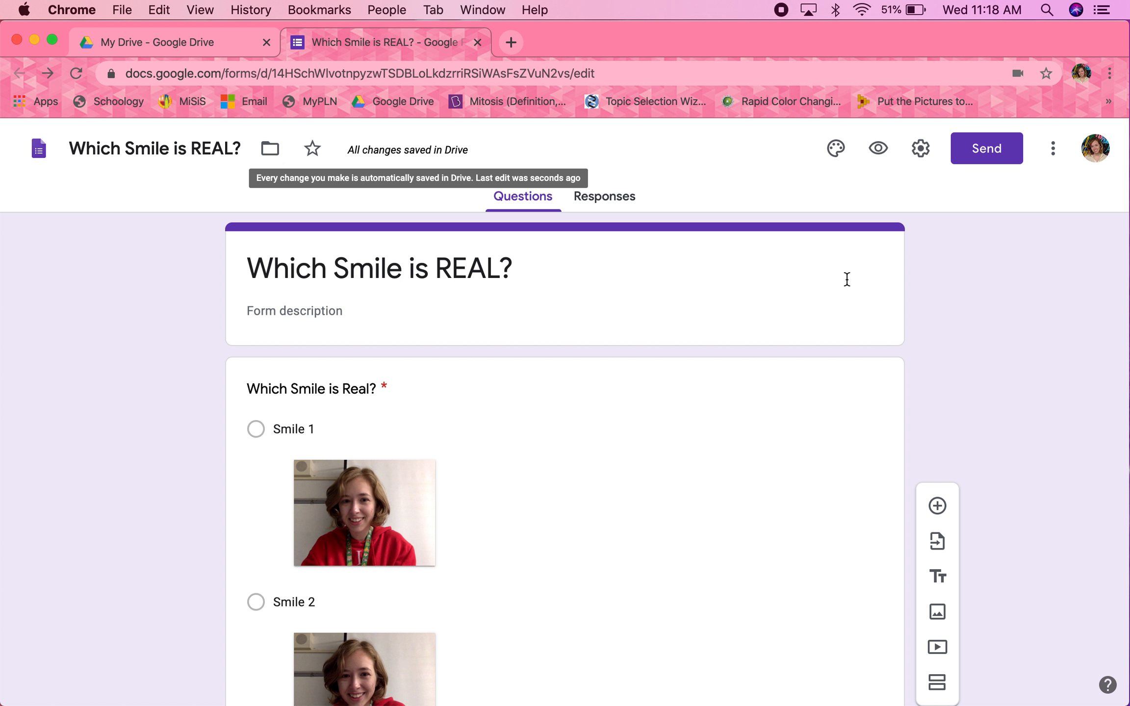
Set the form's header to the red and purple ink swirl image from the Work and School themes
click(836, 148)
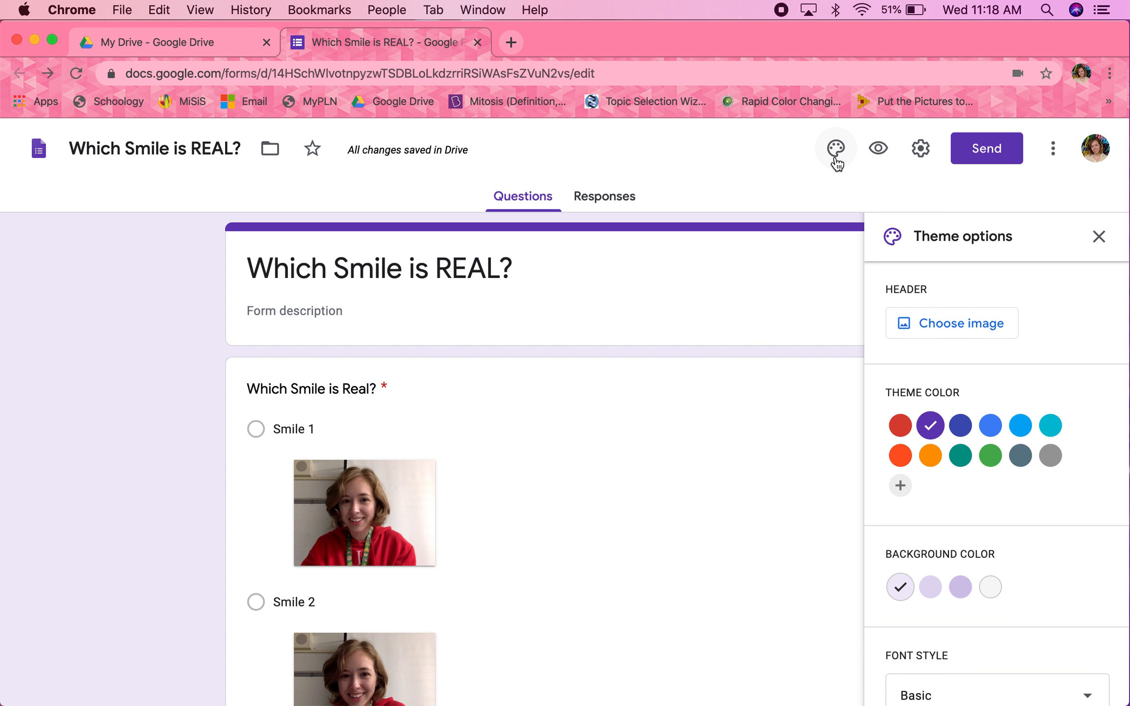
click(964, 331)
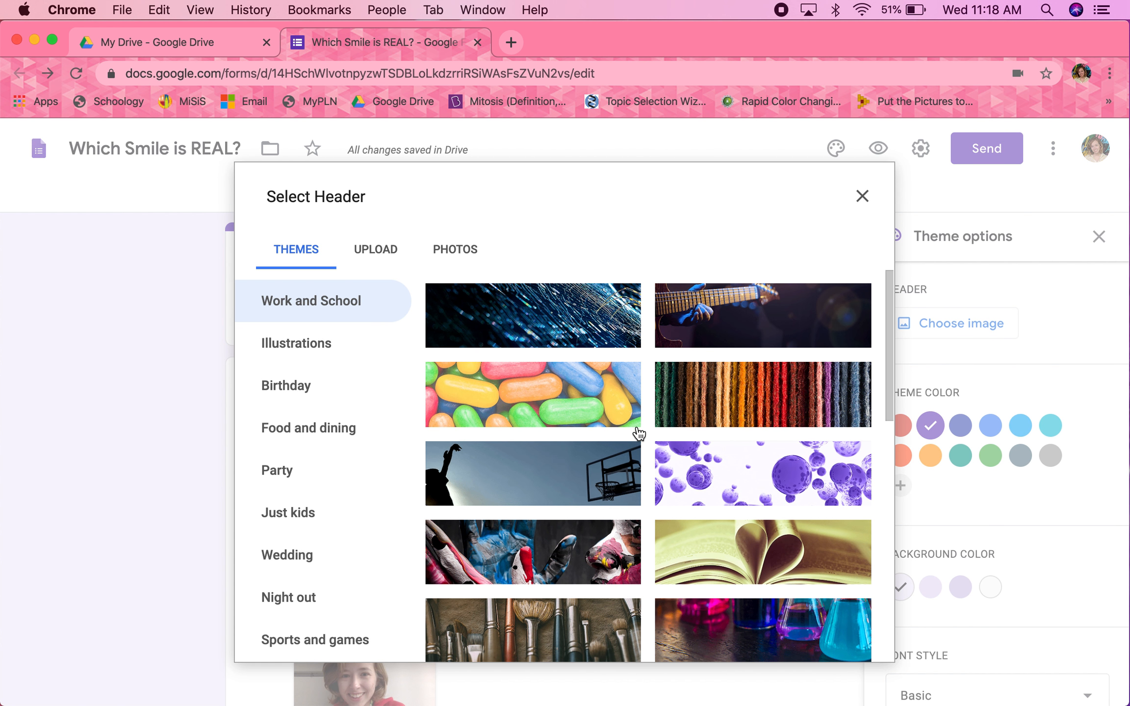
scroll(638, 432, down, 10)
scroll(638, 432, down, 5)
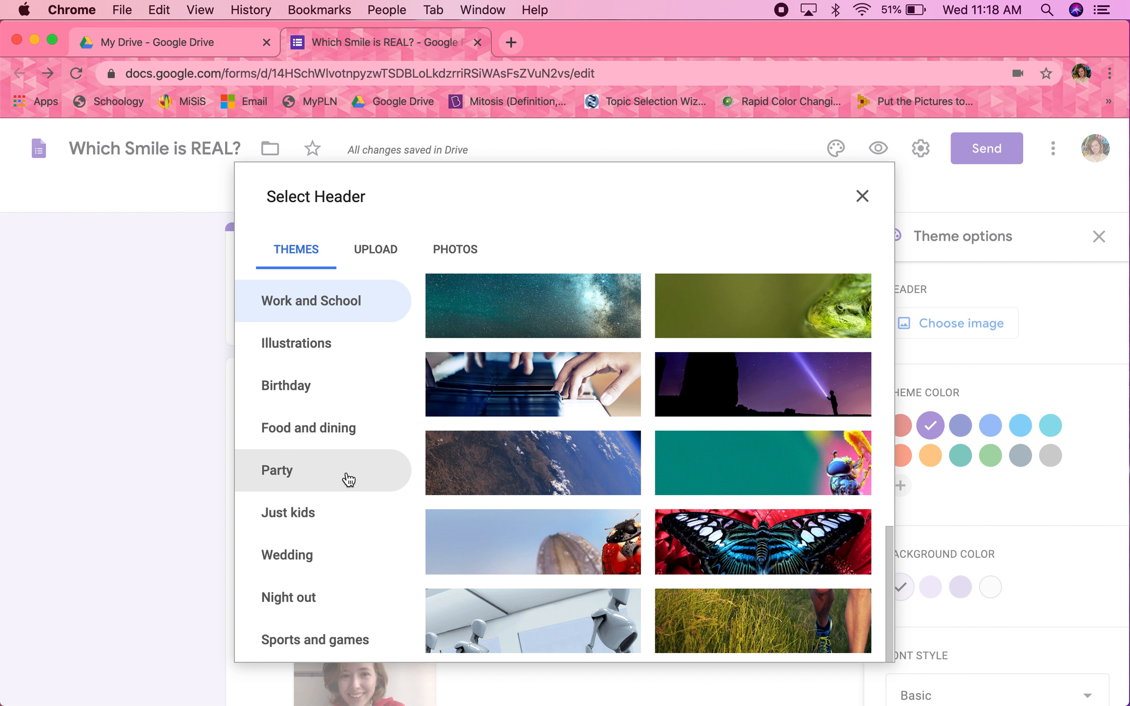
scroll(345, 479, down, 4)
scroll(522, 411, up, 2)
scroll(522, 411, down, 5)
scroll(523, 412, down, 3)
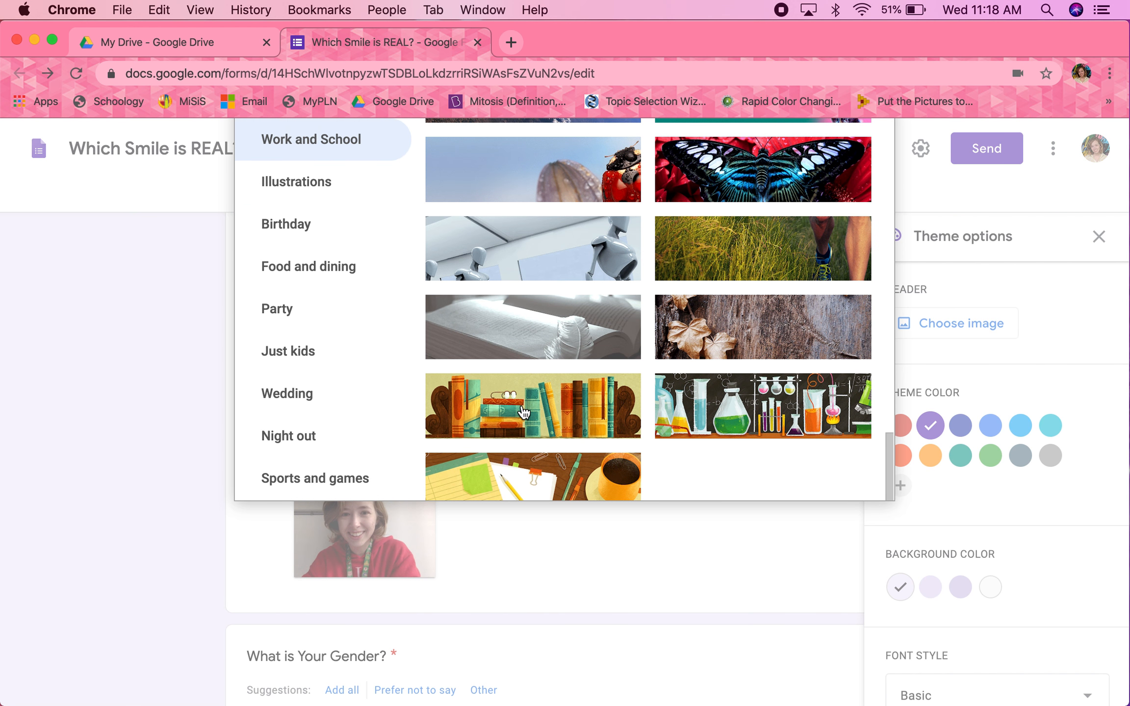
scroll(703, 230, up, 3)
scroll(703, 230, up, 2)
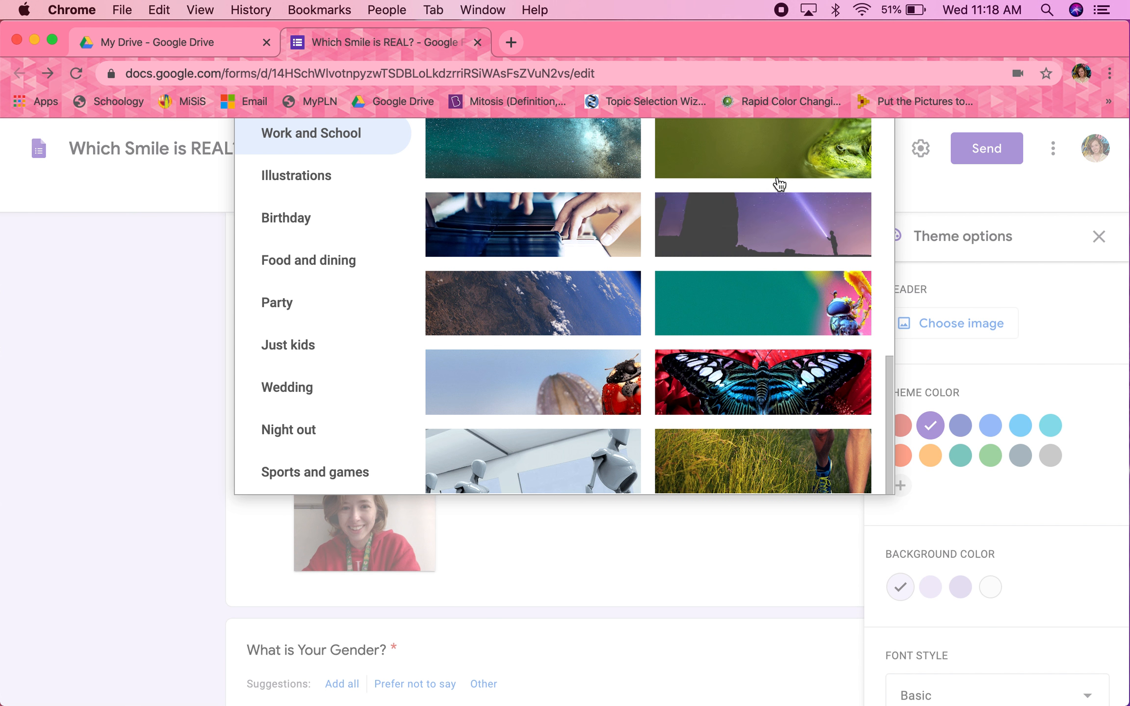
scroll(995, 211, up, 4)
scroll(691, 388, up, 2)
scroll(690, 387, up, 2)
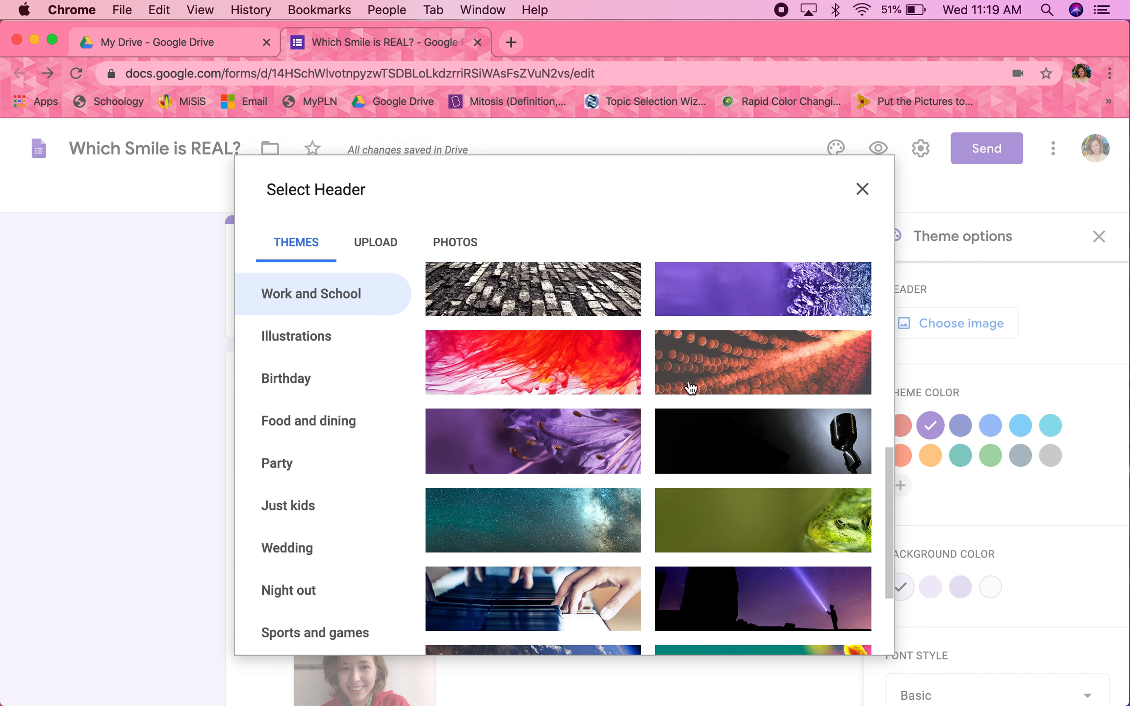
click(577, 510)
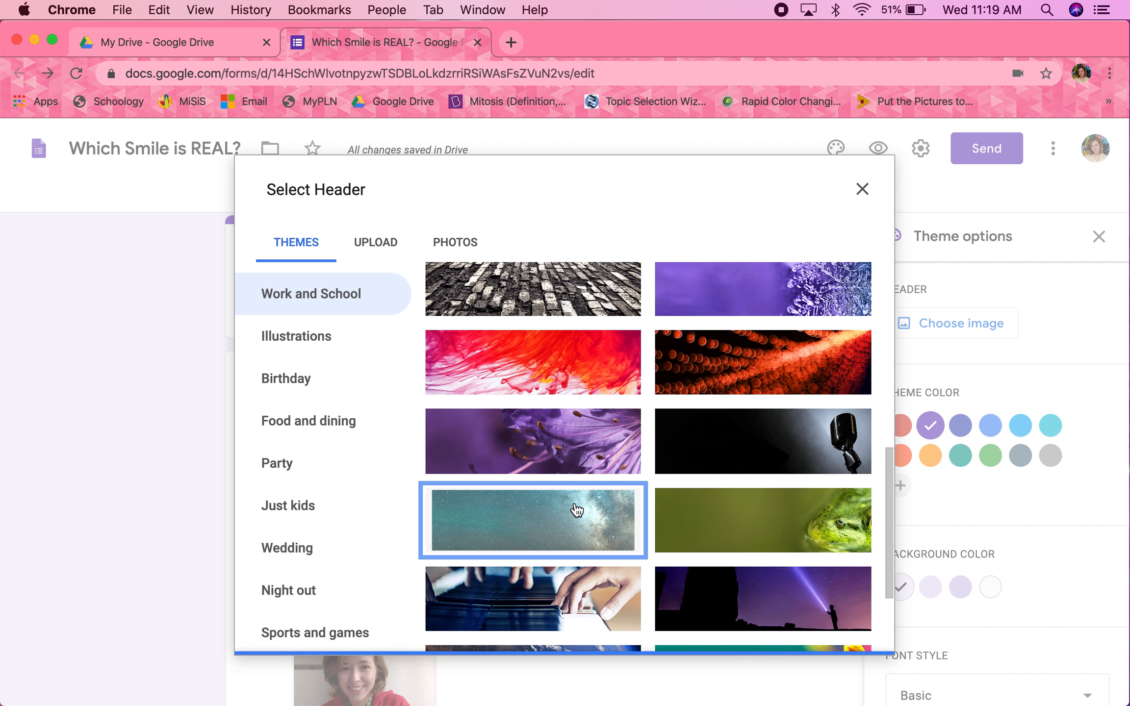
click(579, 378)
click(854, 625)
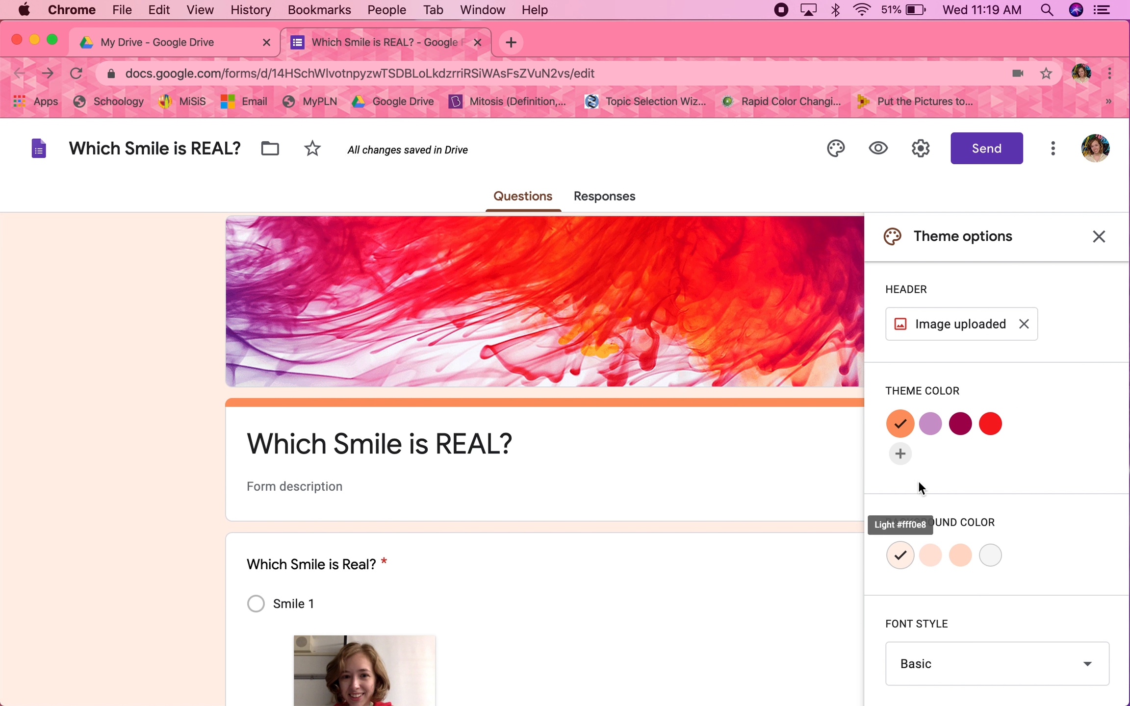
Try the Decorative, Formal and Playful font styles on the form and return to Basic
scroll(685, 414, down, 3)
scroll(685, 414, up, 3)
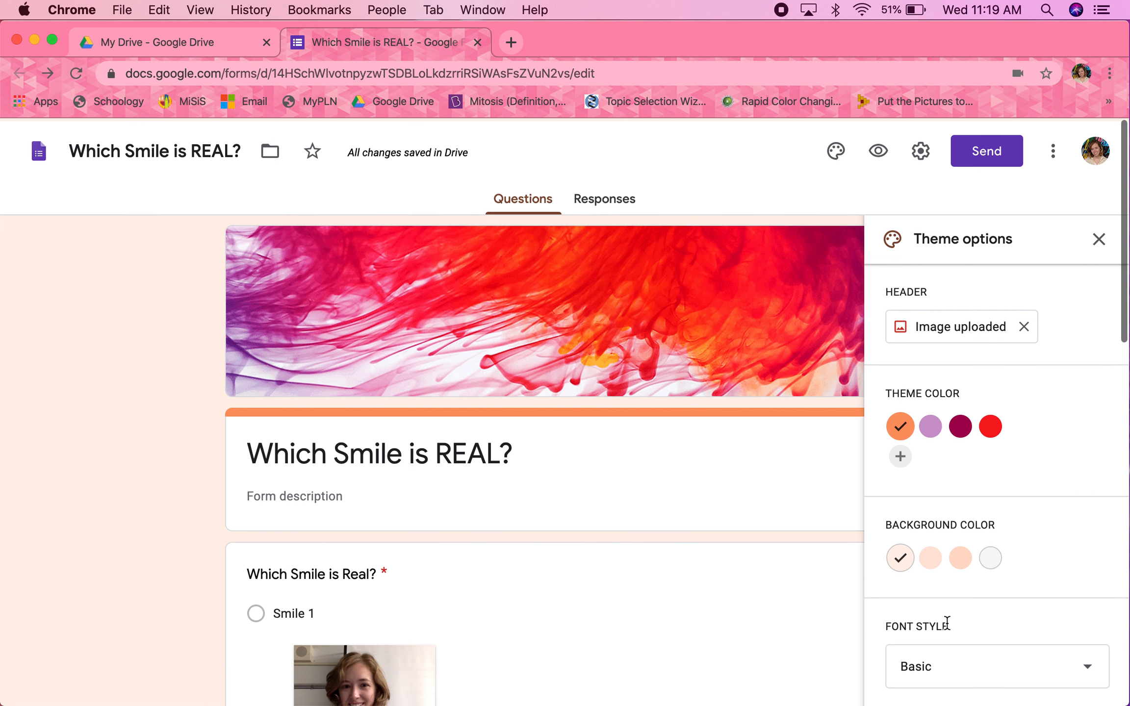
click(956, 672)
click(952, 597)
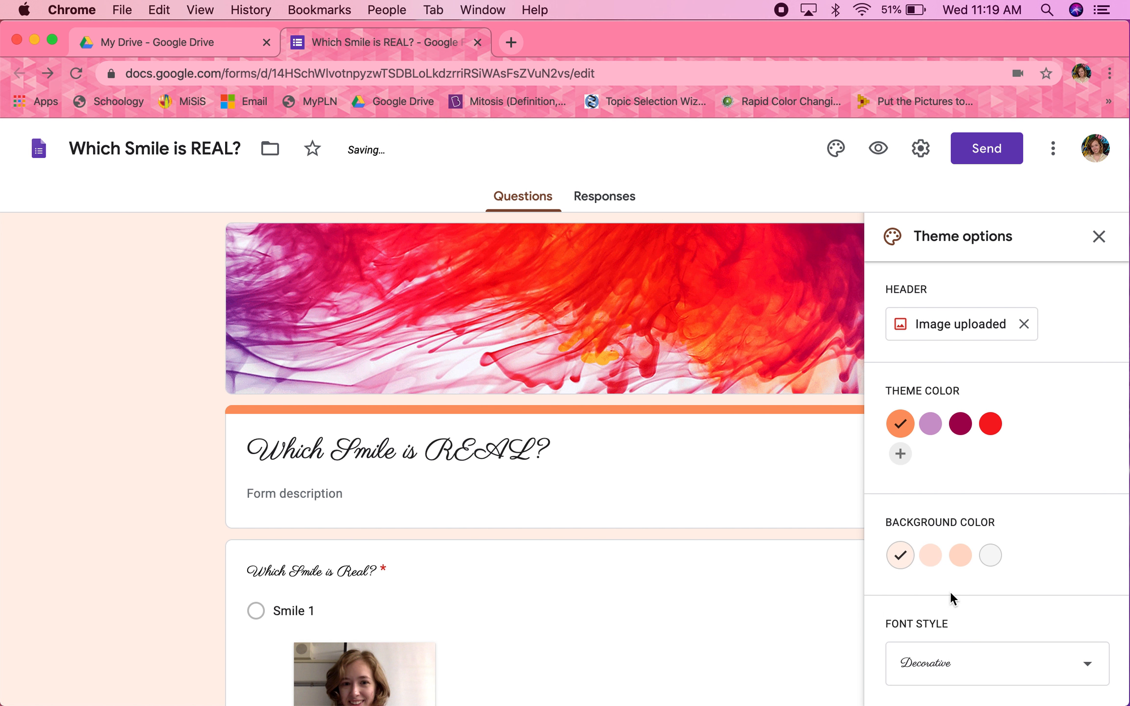
click(939, 663)
click(939, 628)
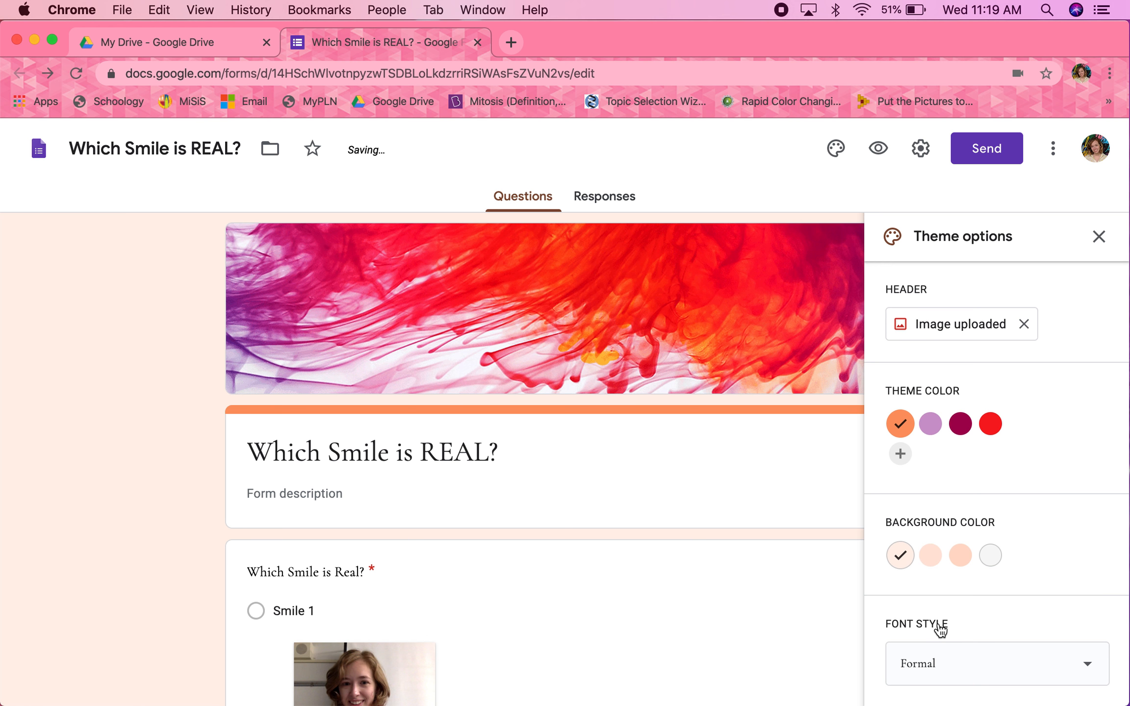
click(939, 670)
click(932, 673)
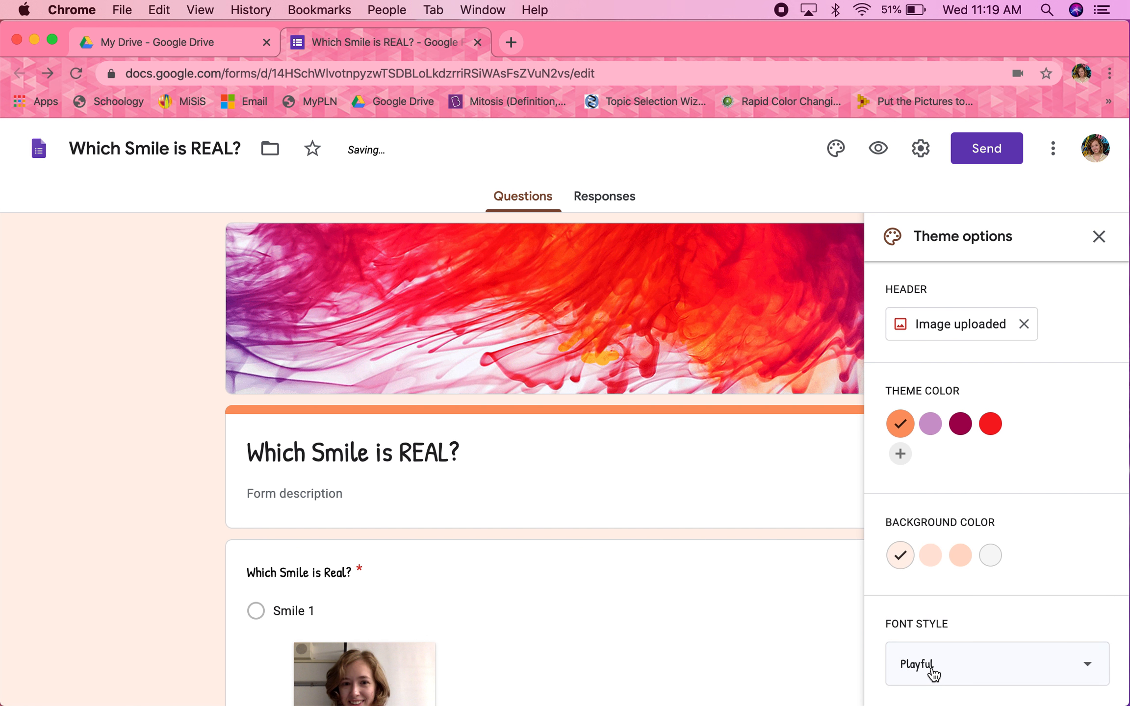
click(934, 667)
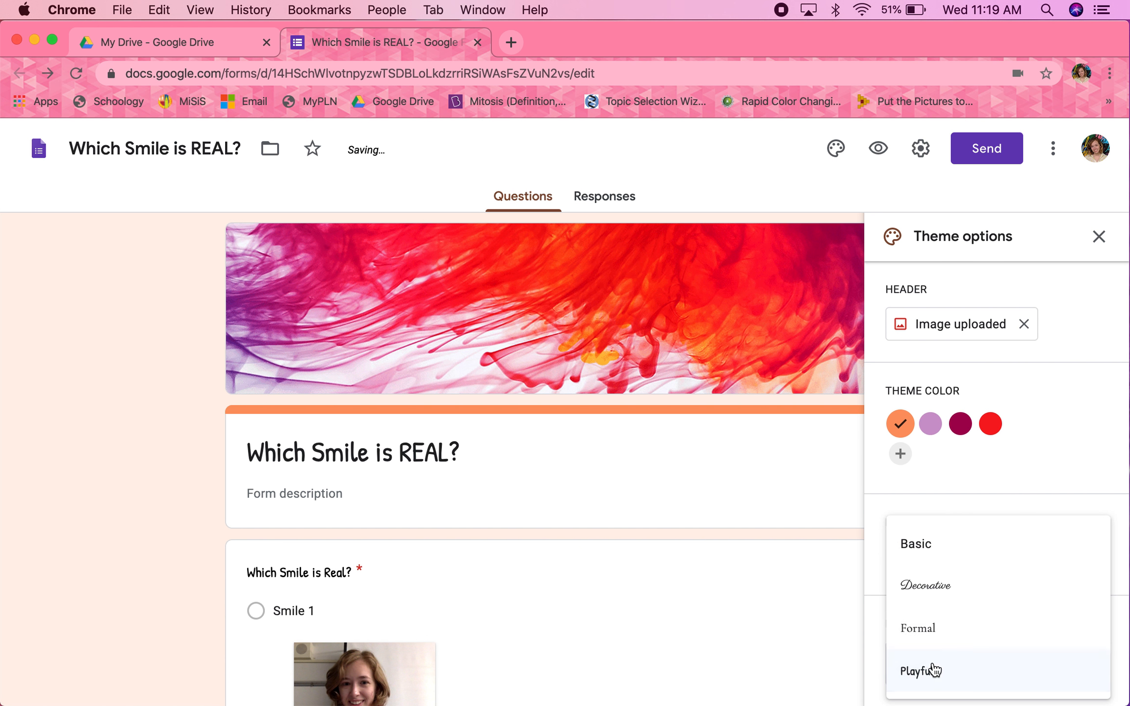
click(921, 556)
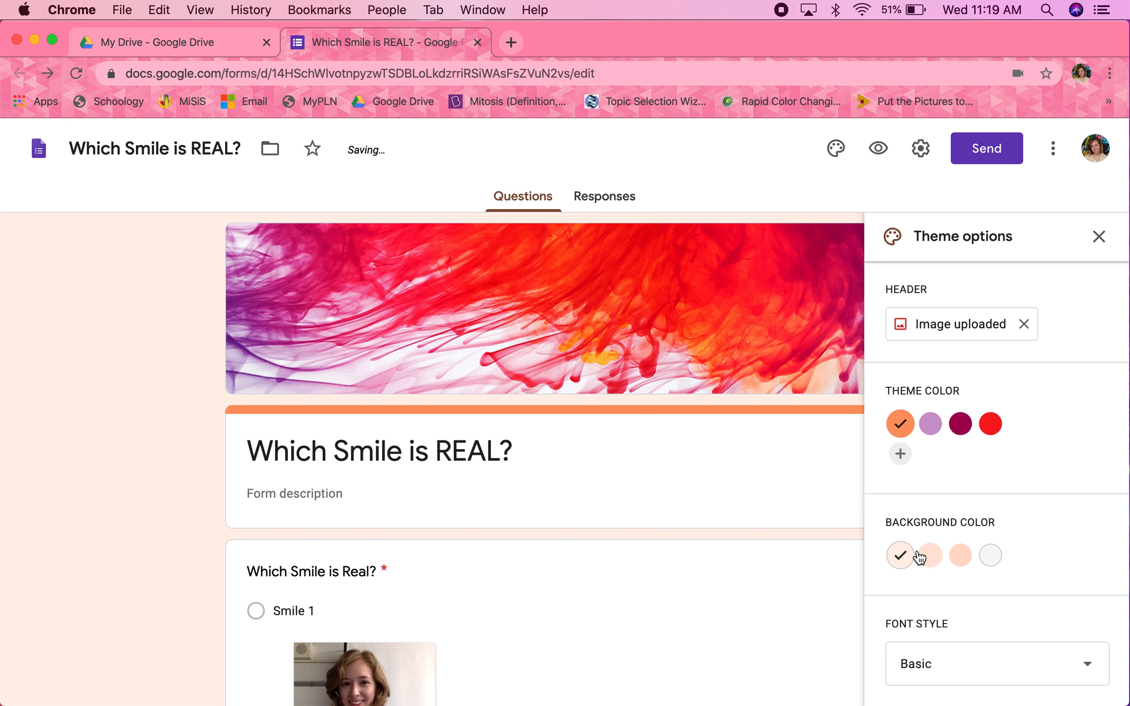
Close the theme options and return to the Forms home page with its recent forms
click(1097, 238)
scroll(976, 426, down, 2)
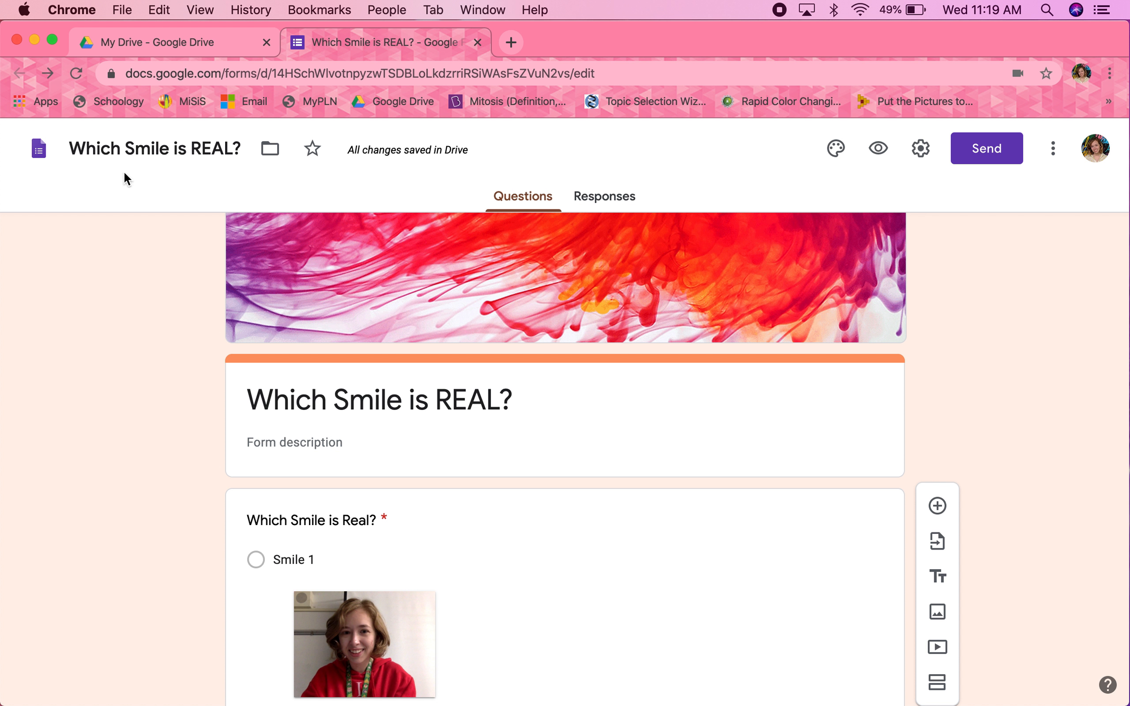
click(33, 166)
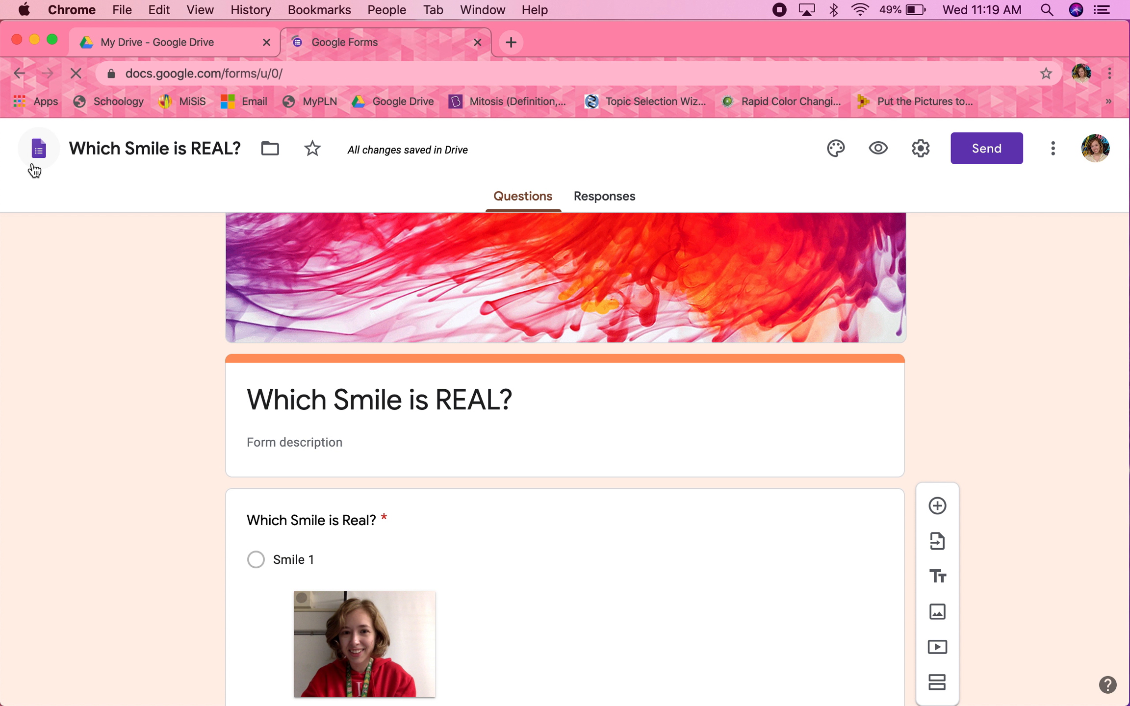
scroll(253, 548, down, 2)
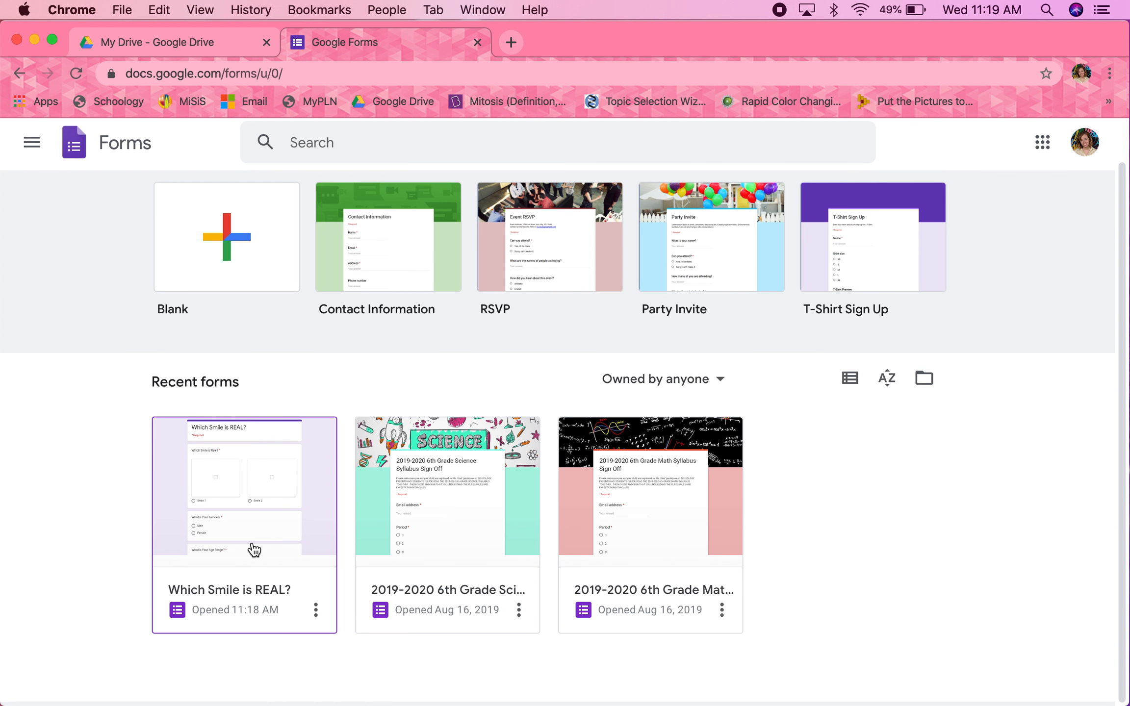
Reopen the "Which Smile is REAL?" form from the recent forms
click(317, 614)
click(317, 613)
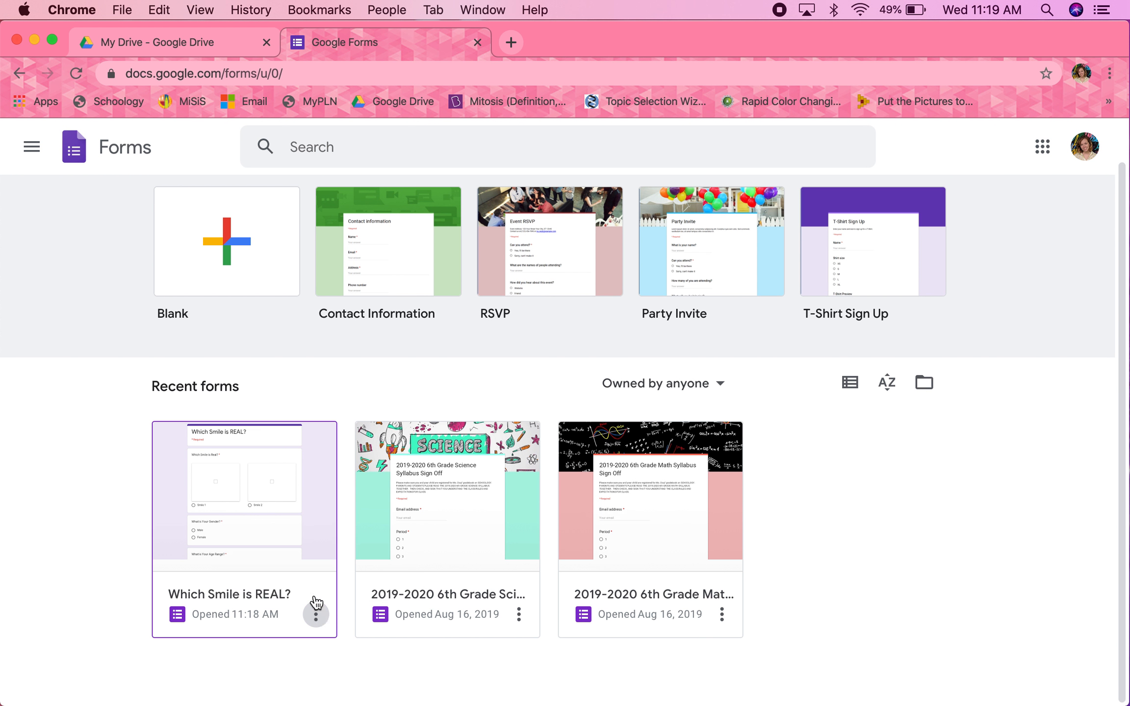
click(276, 496)
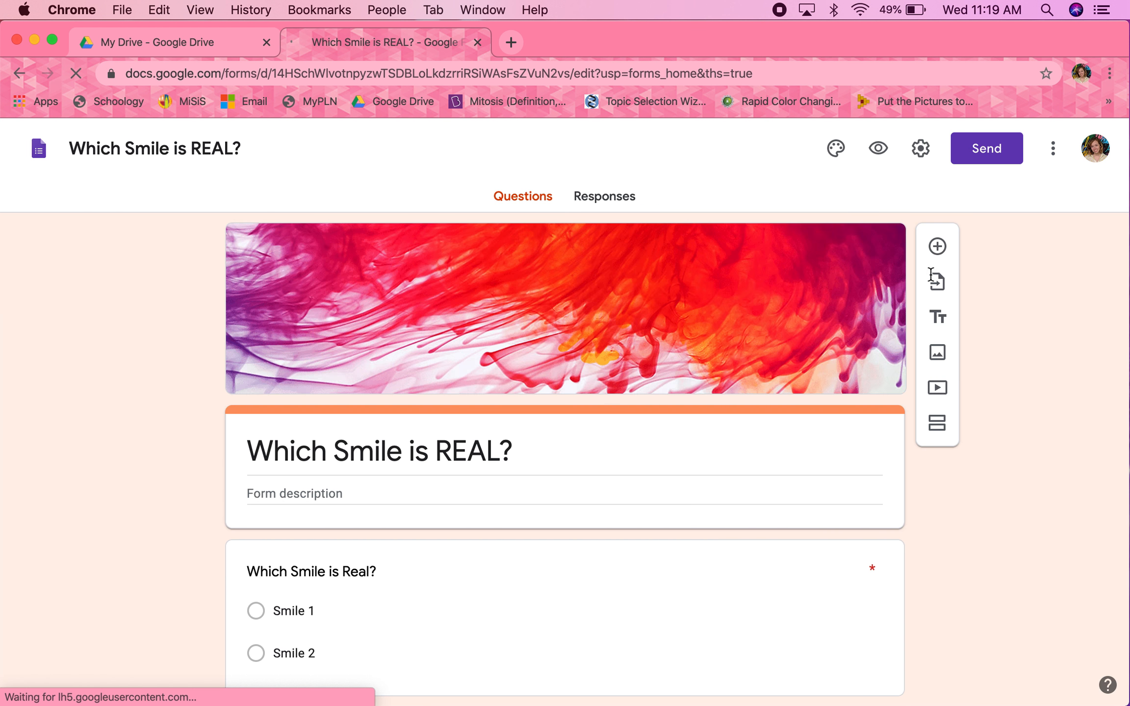
scroll(884, 501, down, 4)
scroll(548, 485, down, 1)
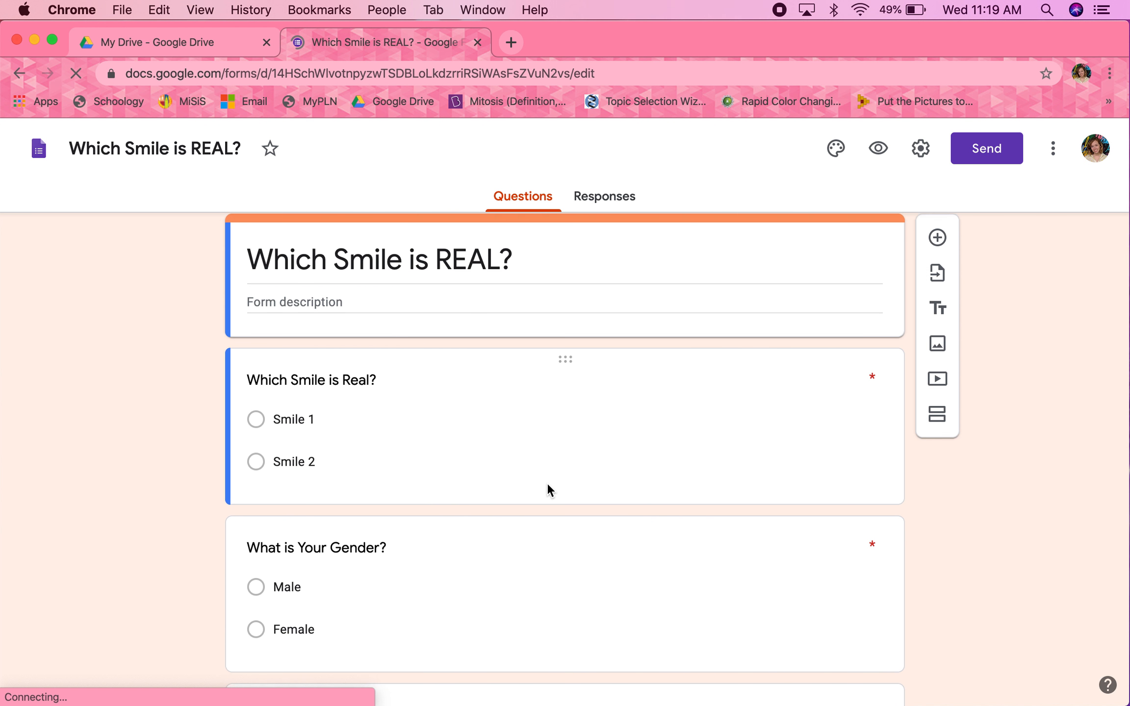
scroll(548, 485, up, 3)
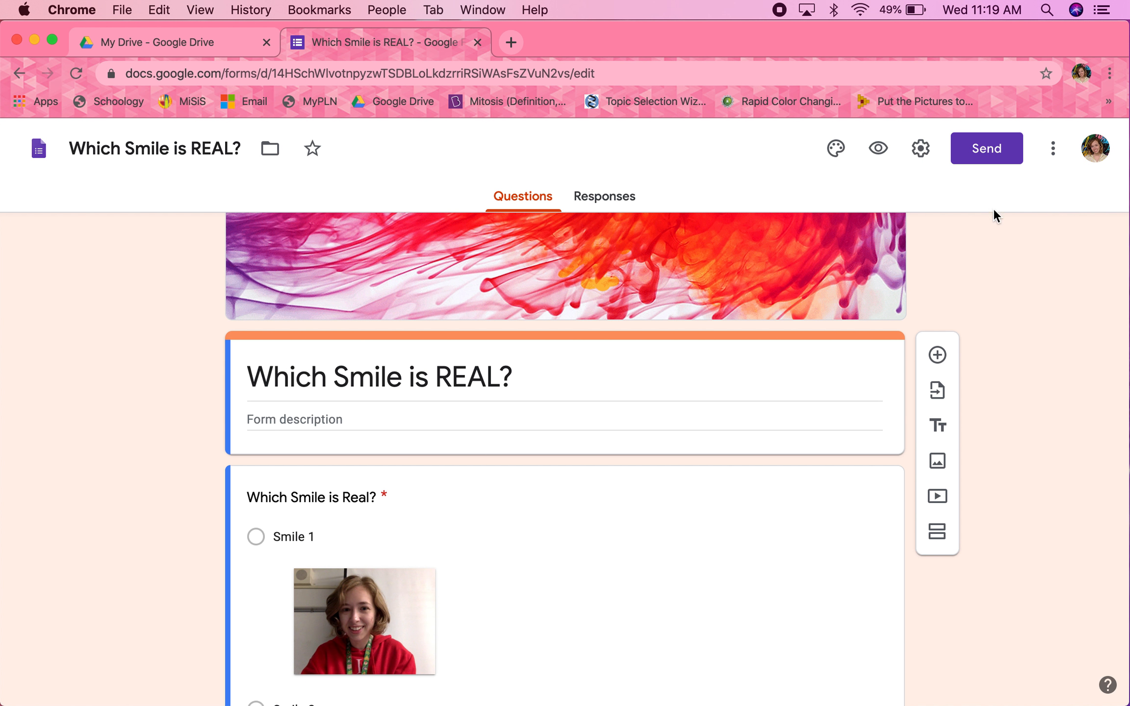
Send the form by email to the recipient's school address, keeping the default subject and message and not including the form in the email
click(998, 144)
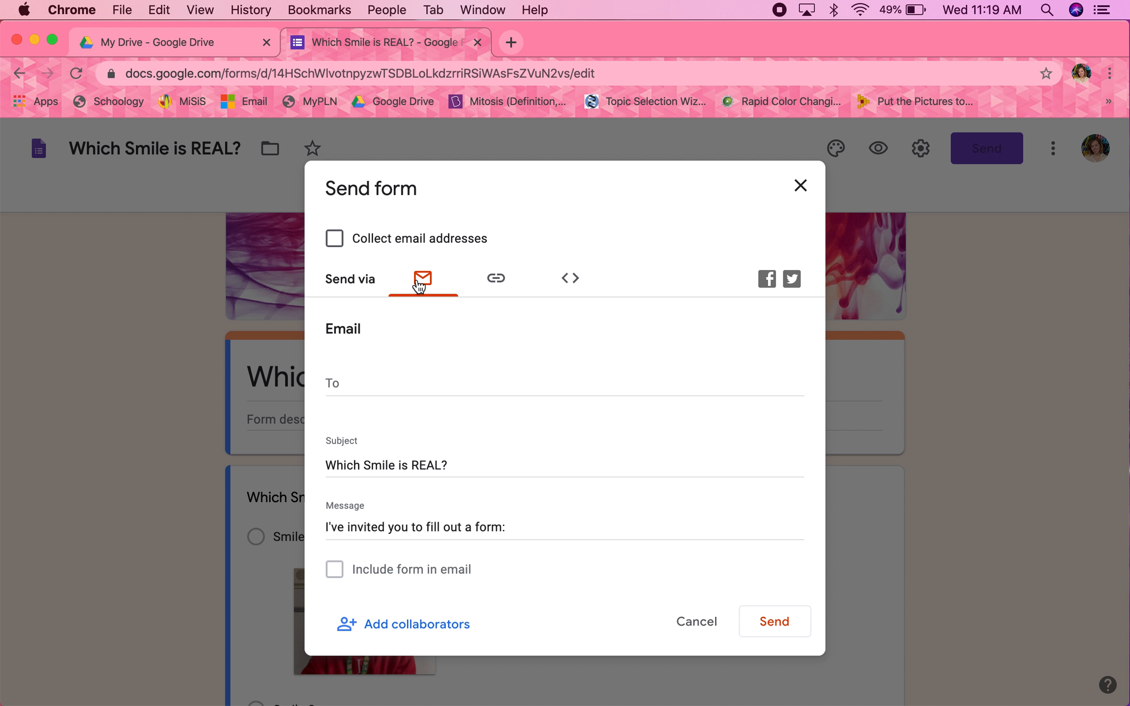
click(408, 375)
text(devin)
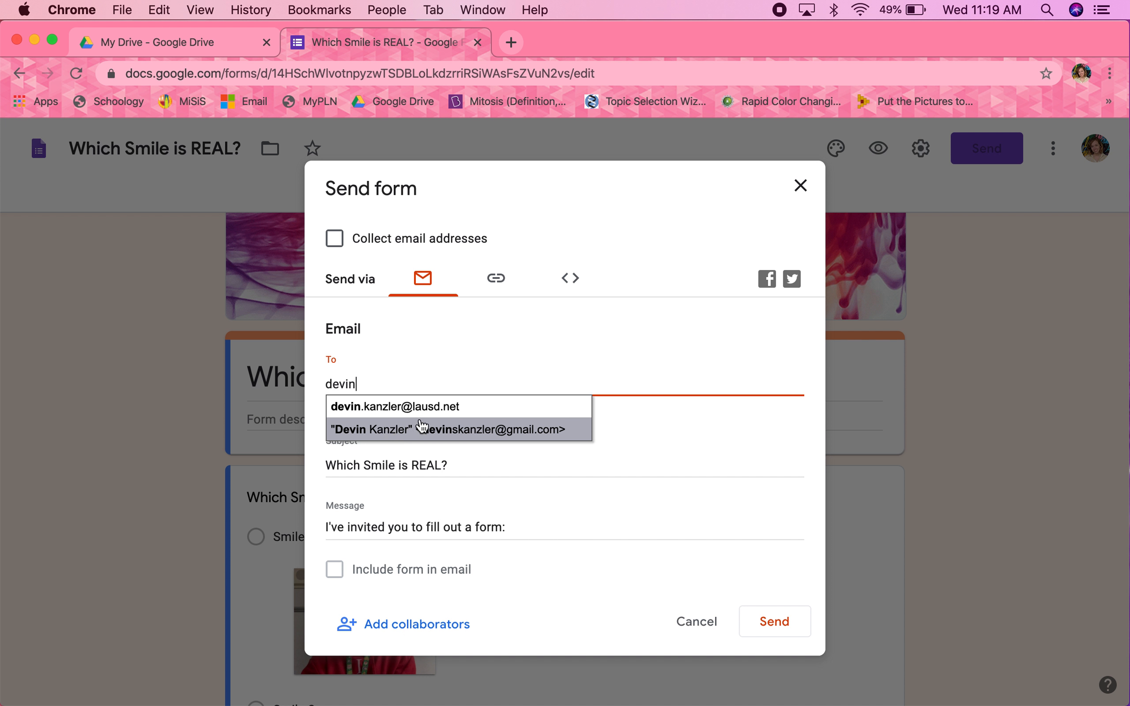
click(409, 408)
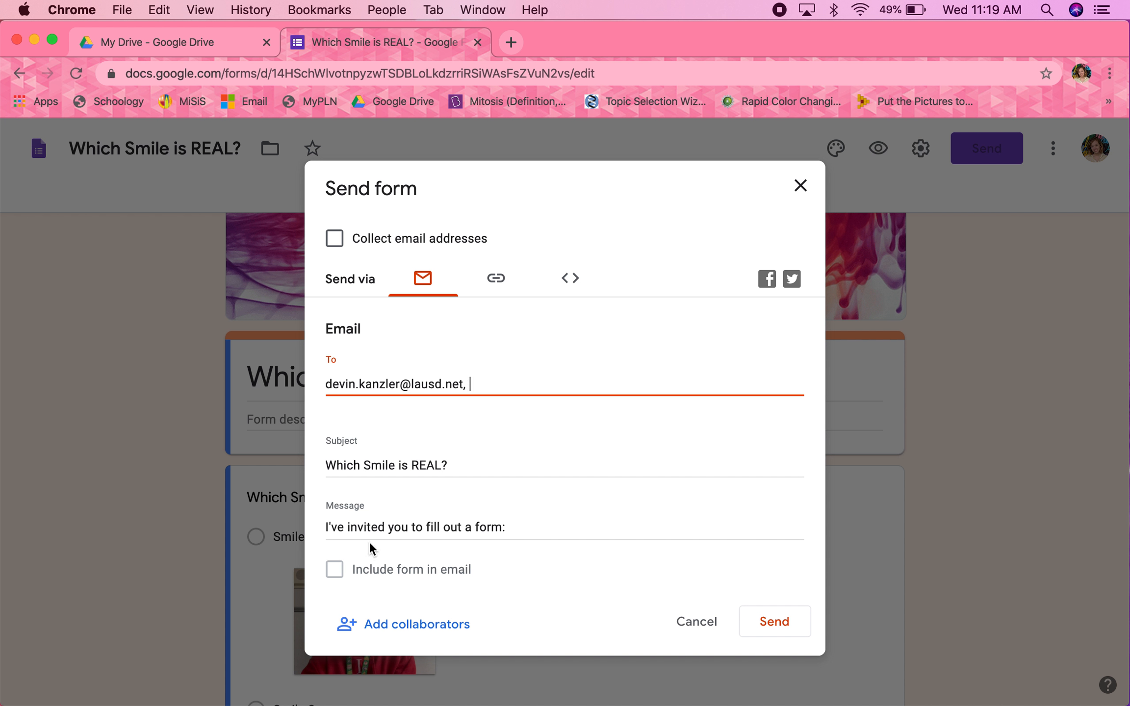
click(329, 573)
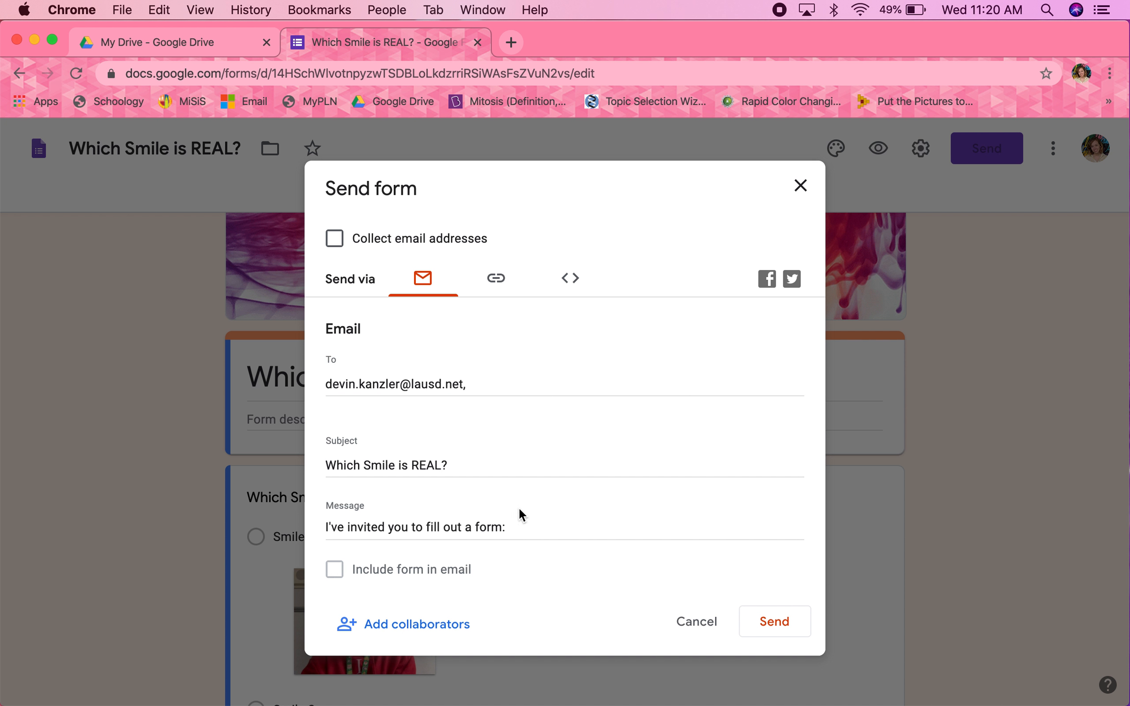
click(526, 532)
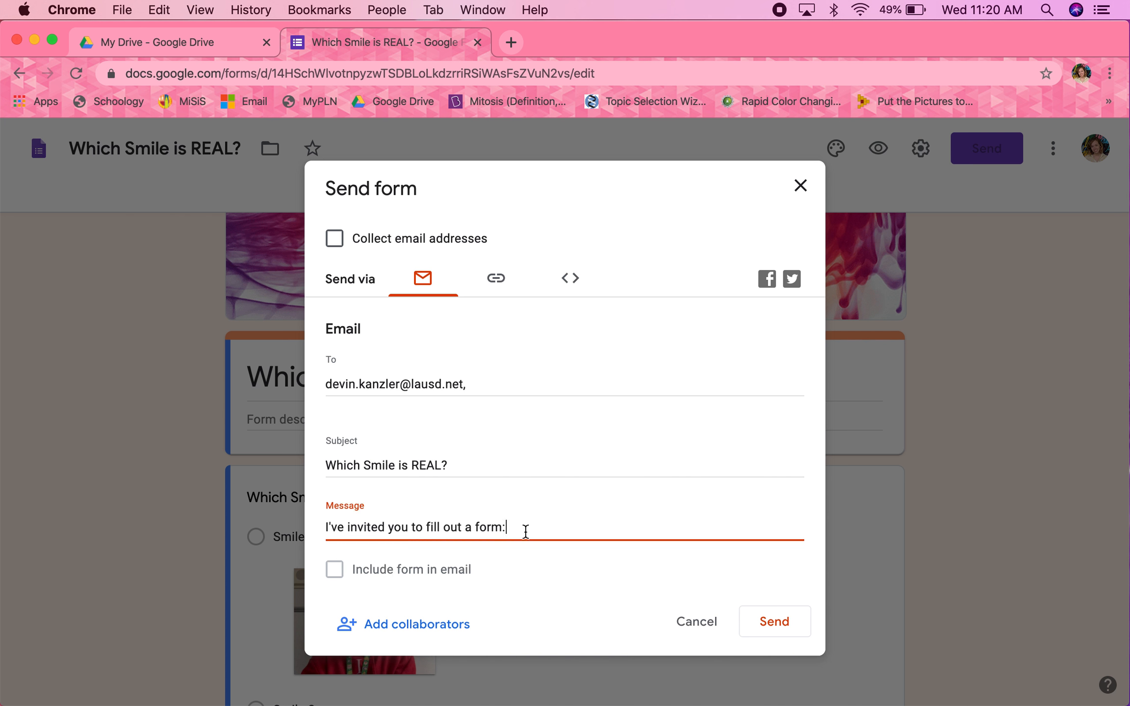
click(780, 619)
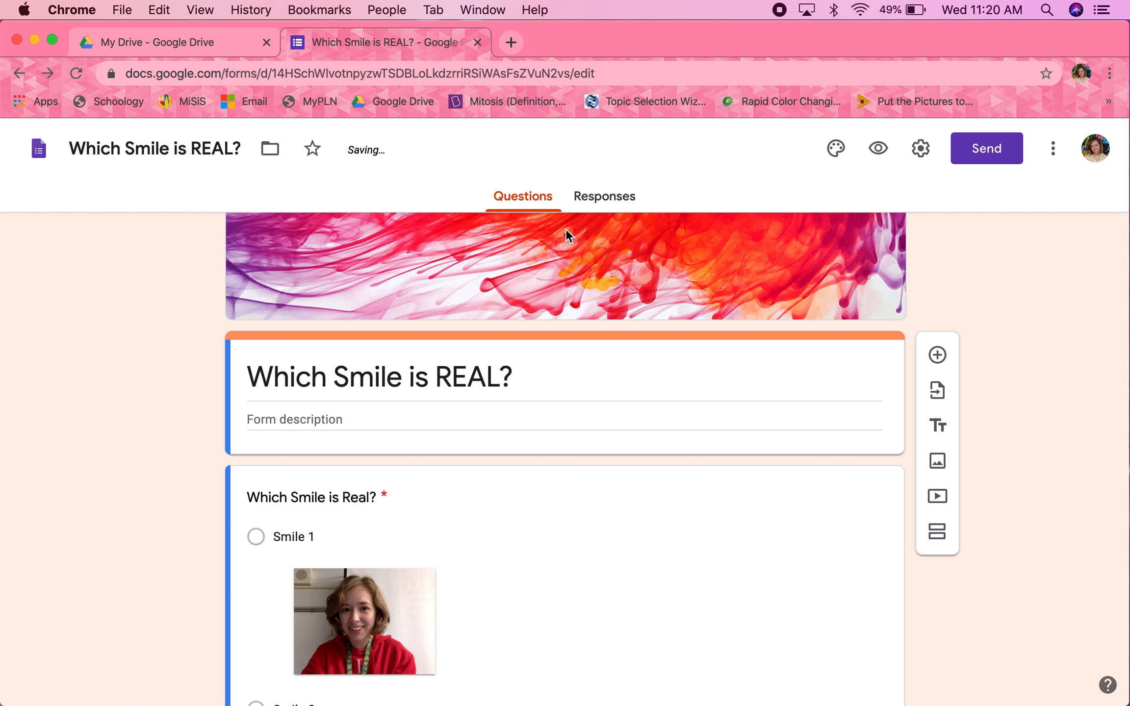
Switch to Outlook in a new browser tab and sign in with the listed school account
click(512, 42)
click(257, 100)
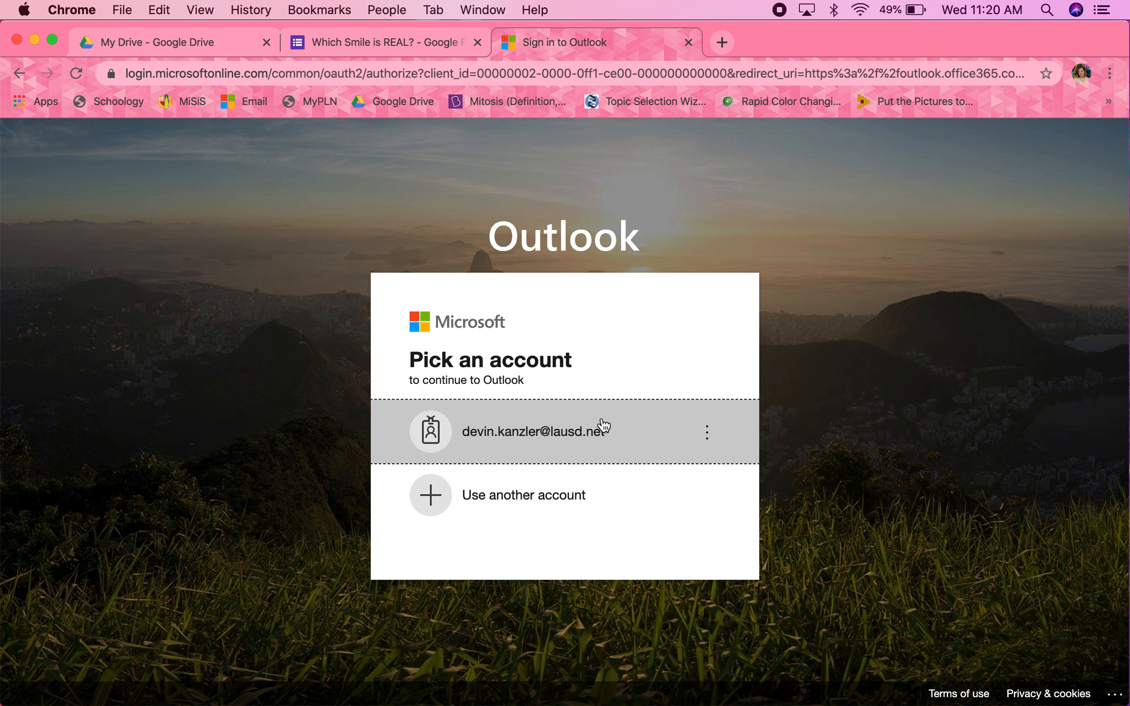
click(603, 423)
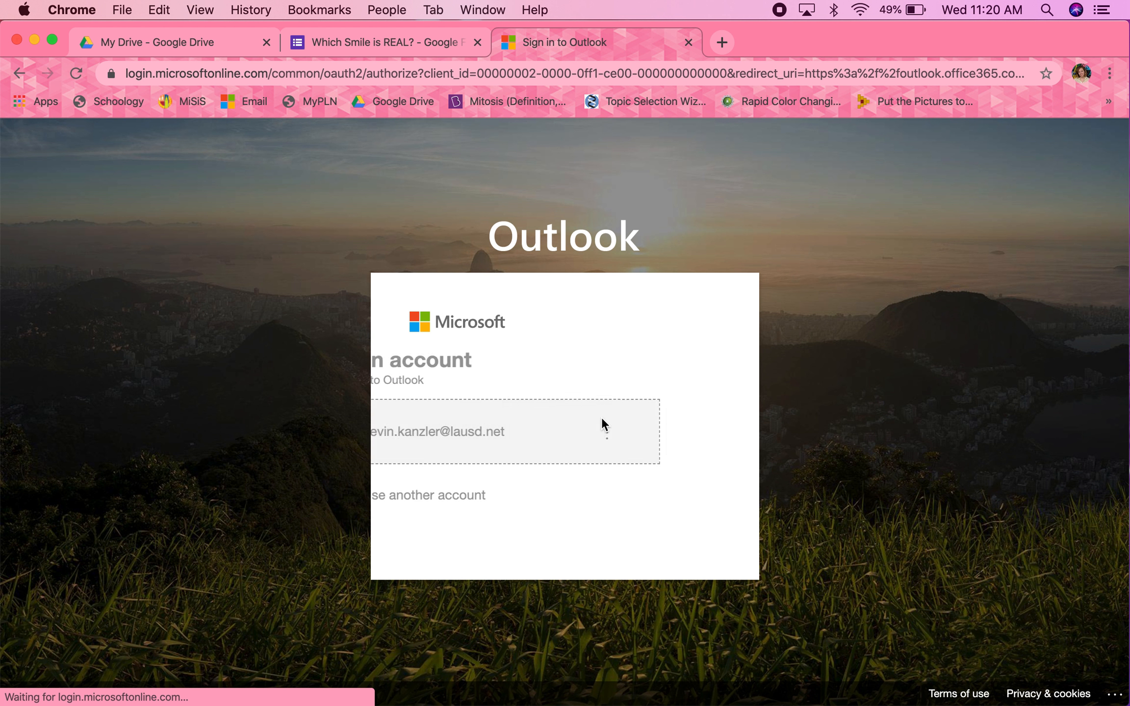
click(685, 444)
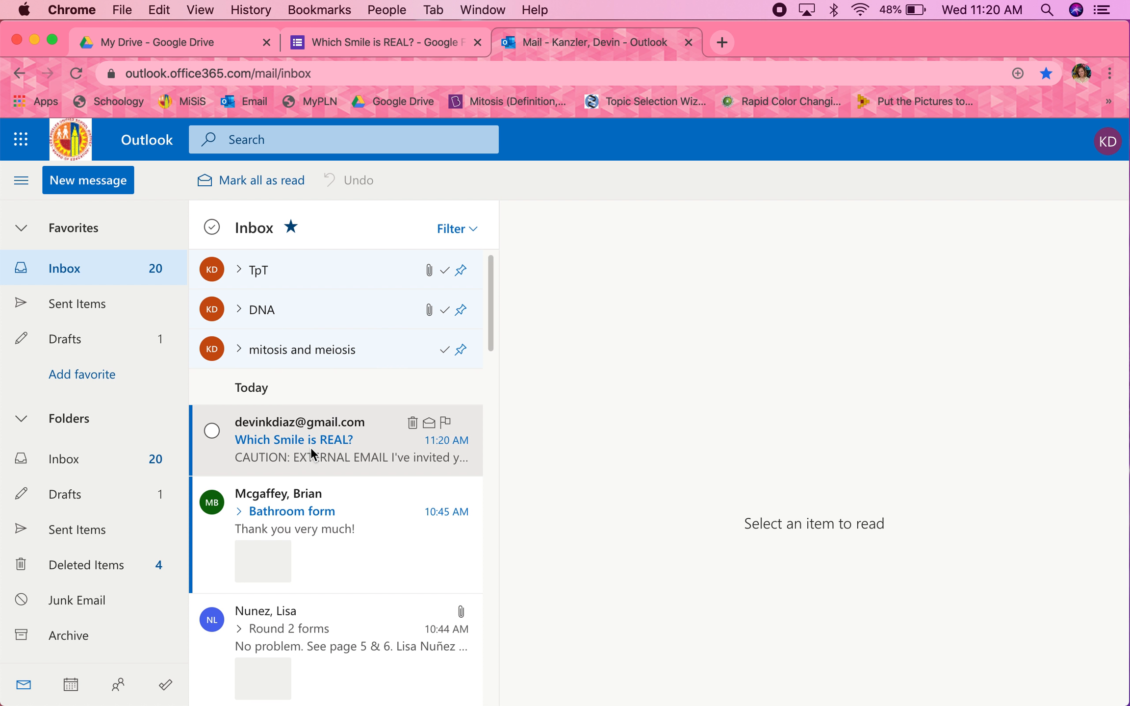
Open the "Which Smile is REAL?" invitation email, reloading the mailbox, and follow its link to fill out the form
click(311, 447)
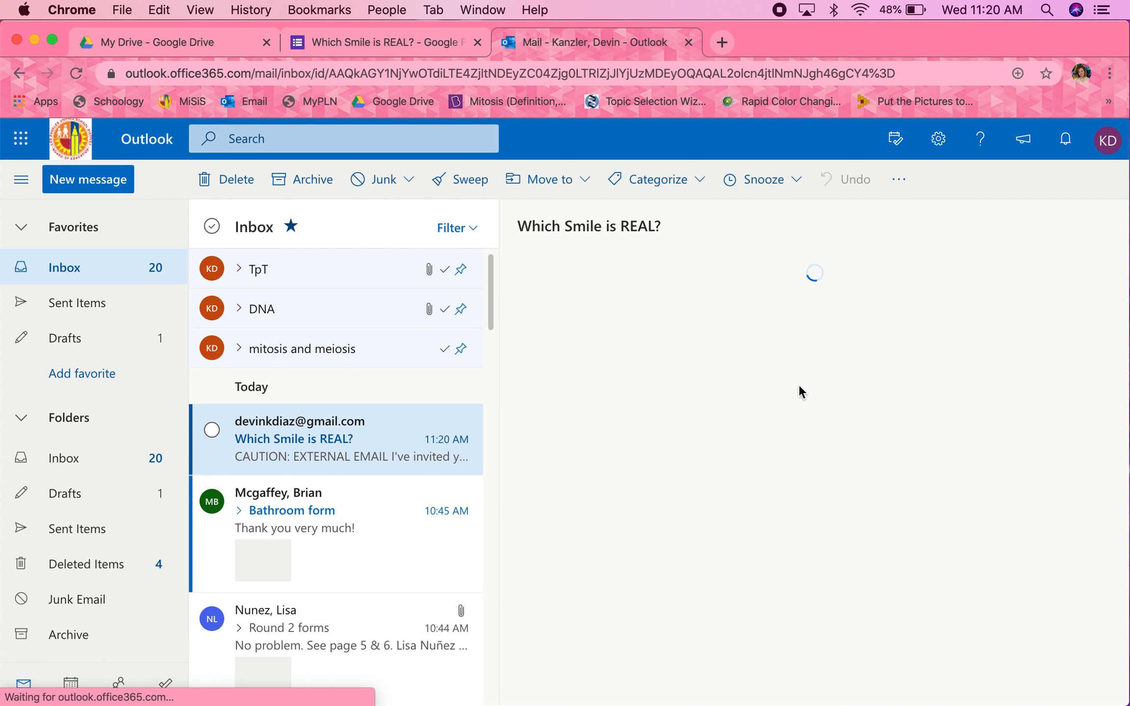
click(76, 74)
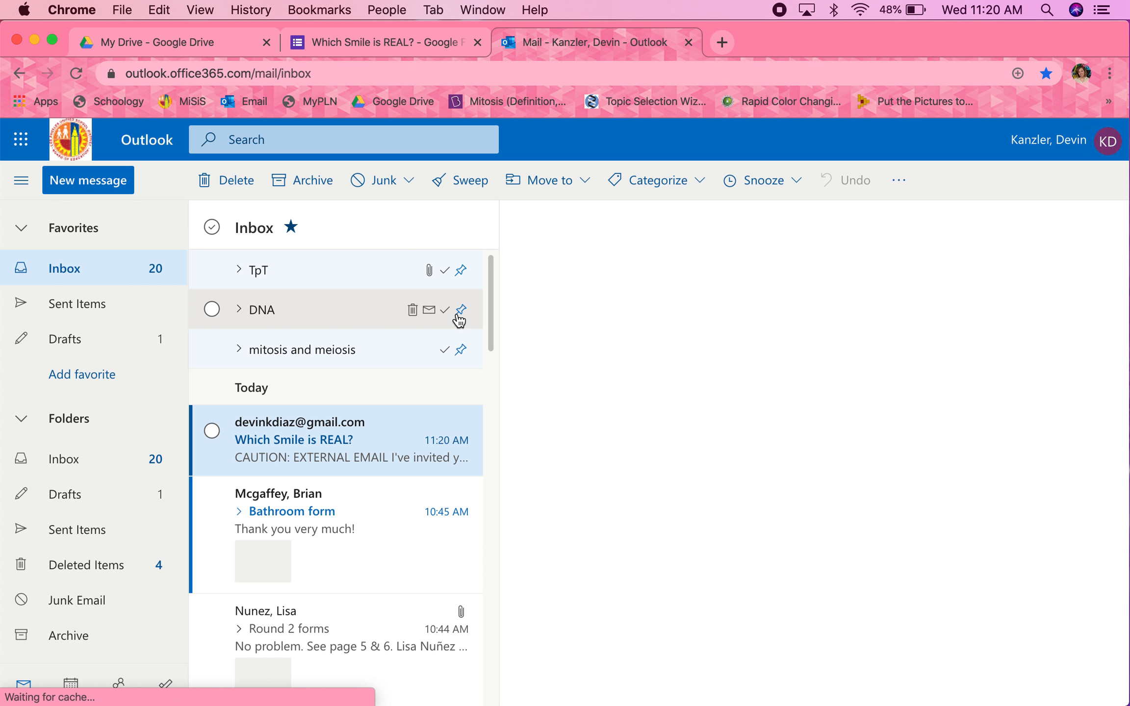
click(364, 432)
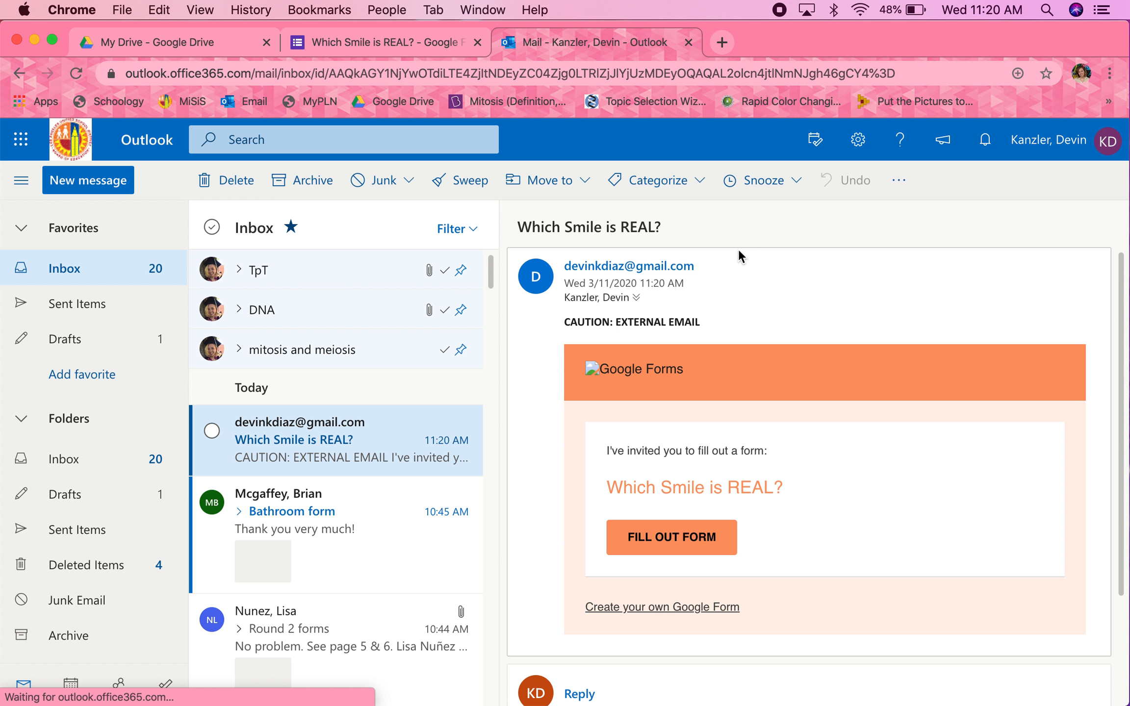
scroll(720, 412, down, 1)
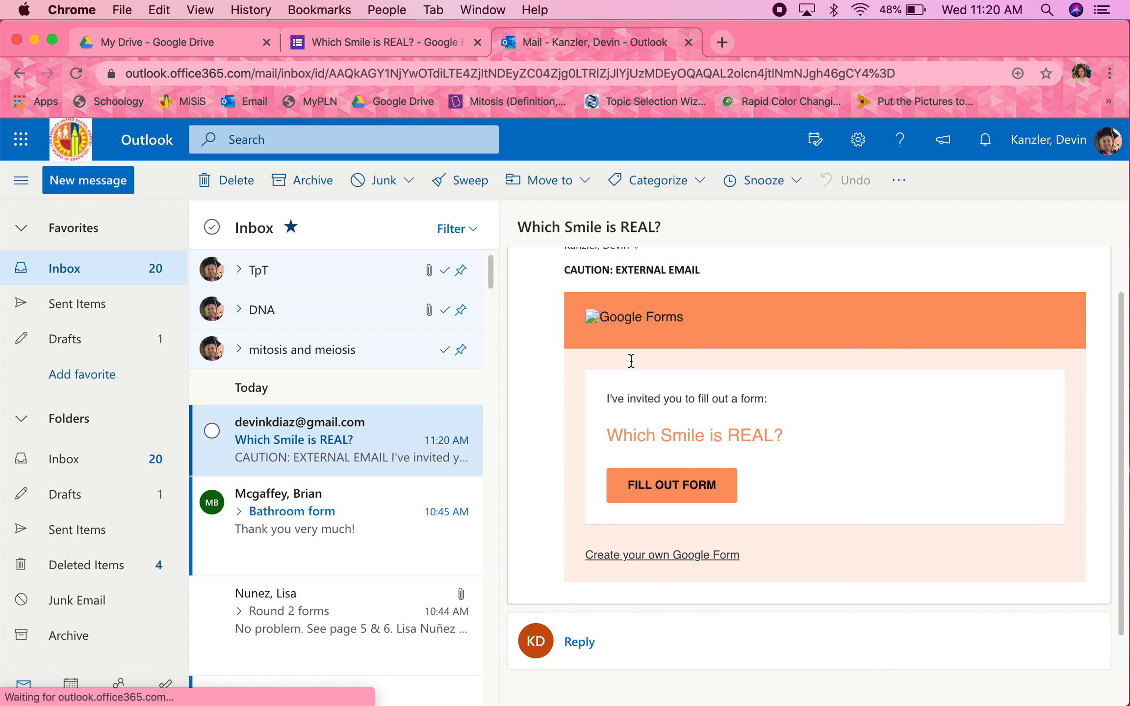
click(681, 491)
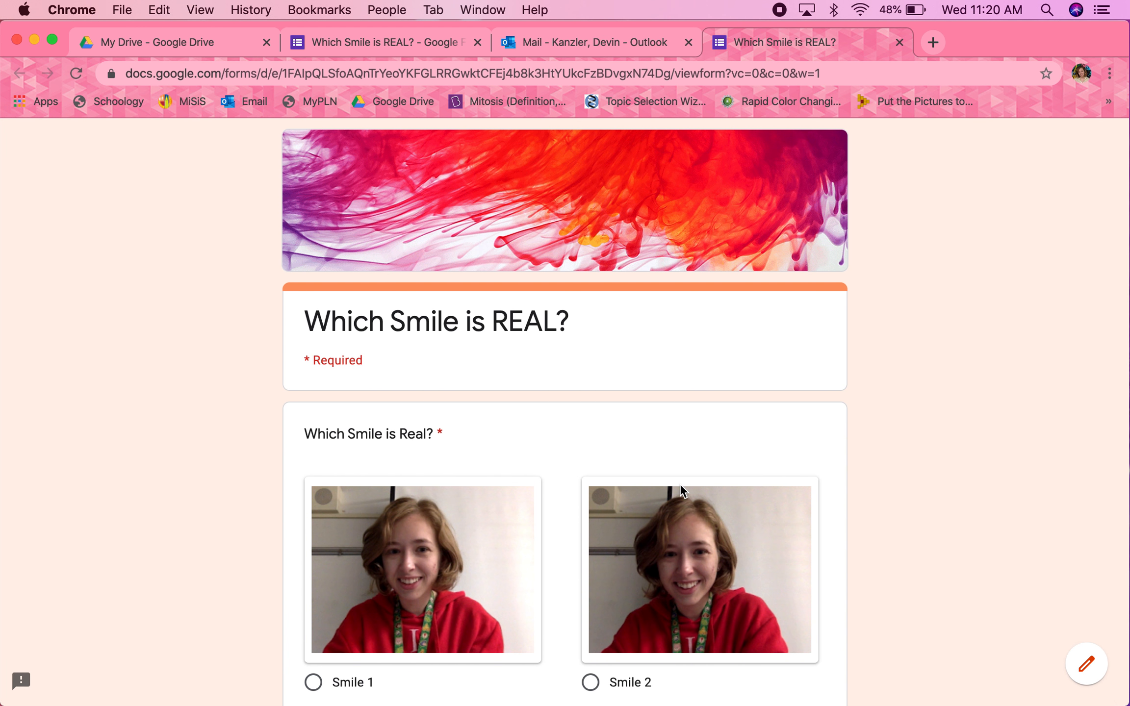
Answer the survey's choice questions with Smile 2, gender Female and age range 18-40
scroll(681, 487, down, 4)
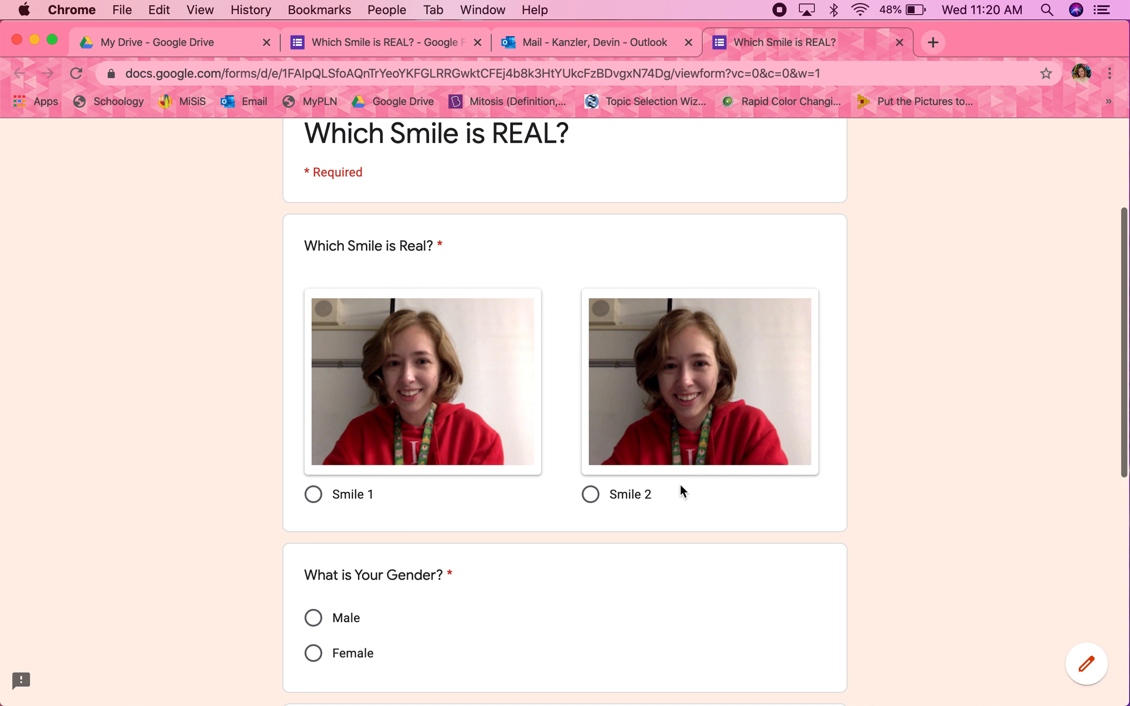
click(591, 492)
scroll(595, 497, down, 3)
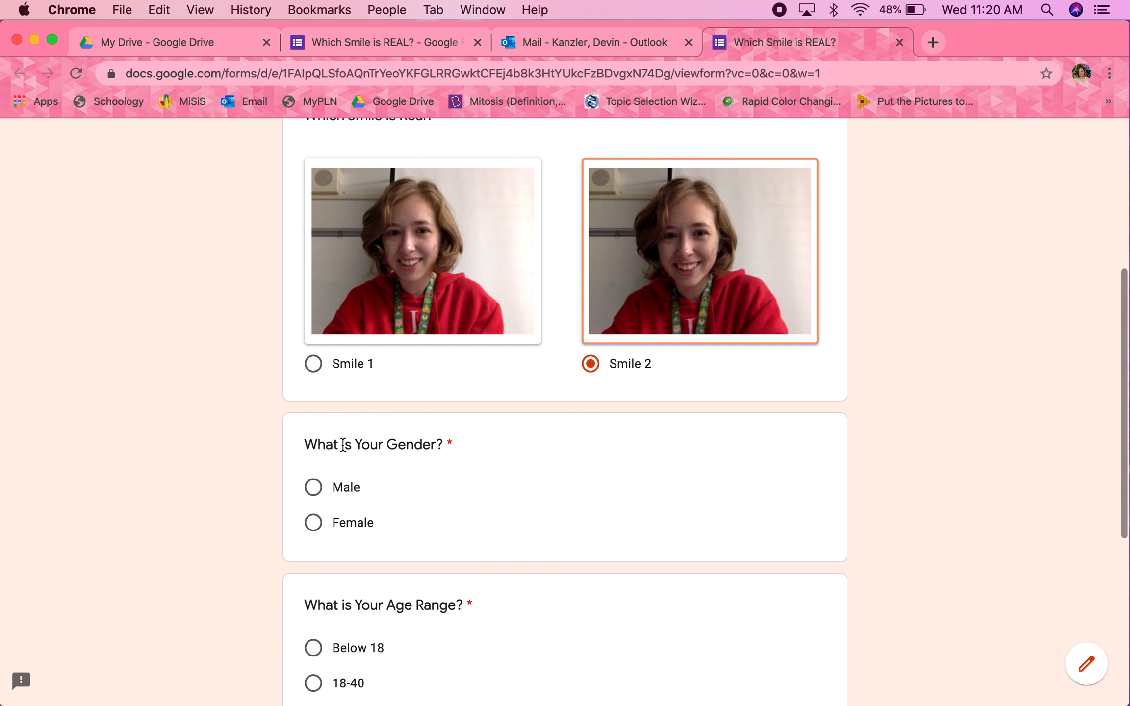
click(314, 523)
scroll(315, 528, down, 4)
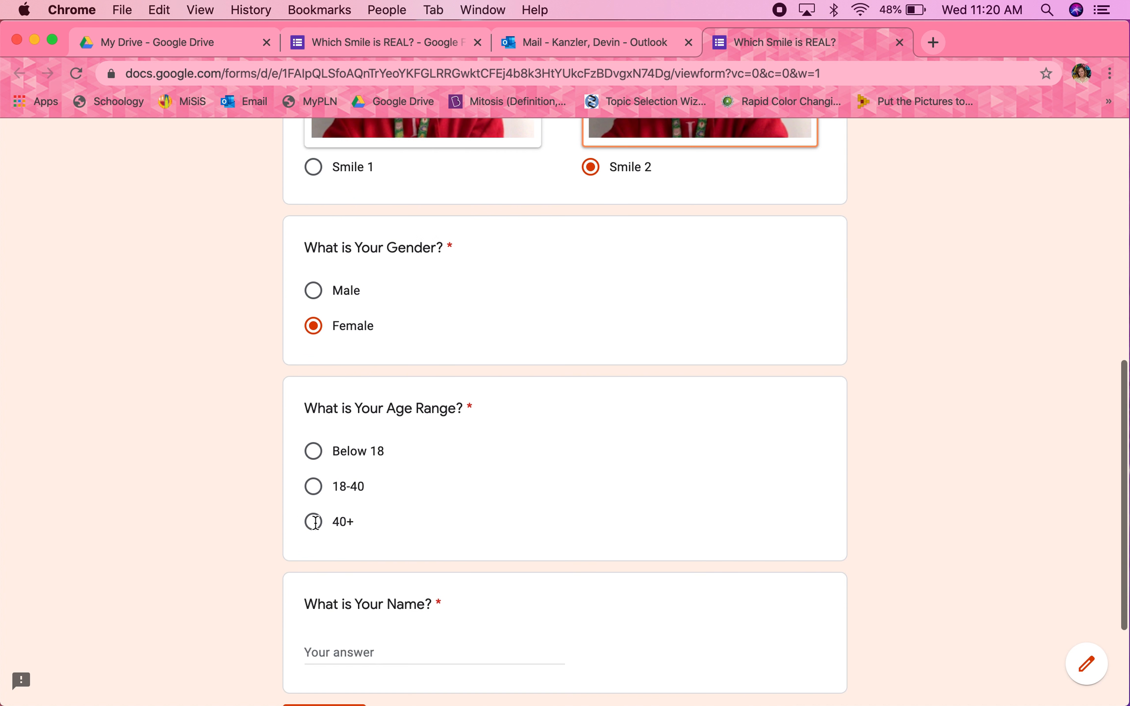
click(313, 487)
scroll(310, 497, down, 2)
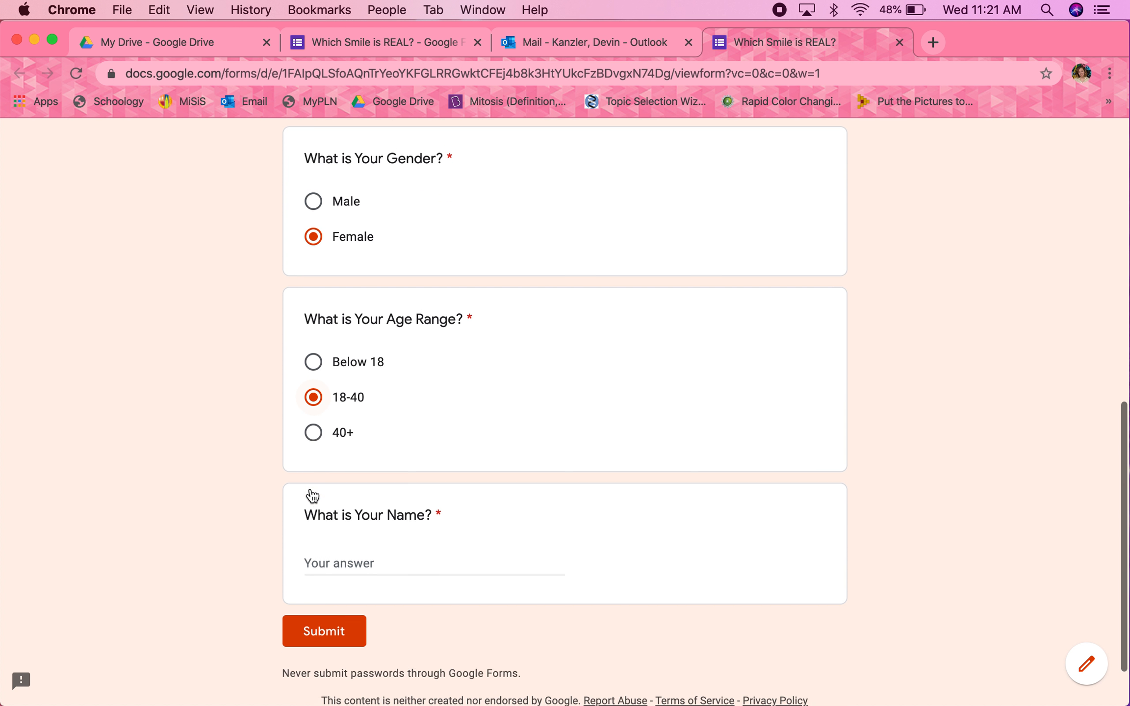
Enter the respondent's name in the name question and submit the response
click(345, 553)
text(Ms. Diaz)
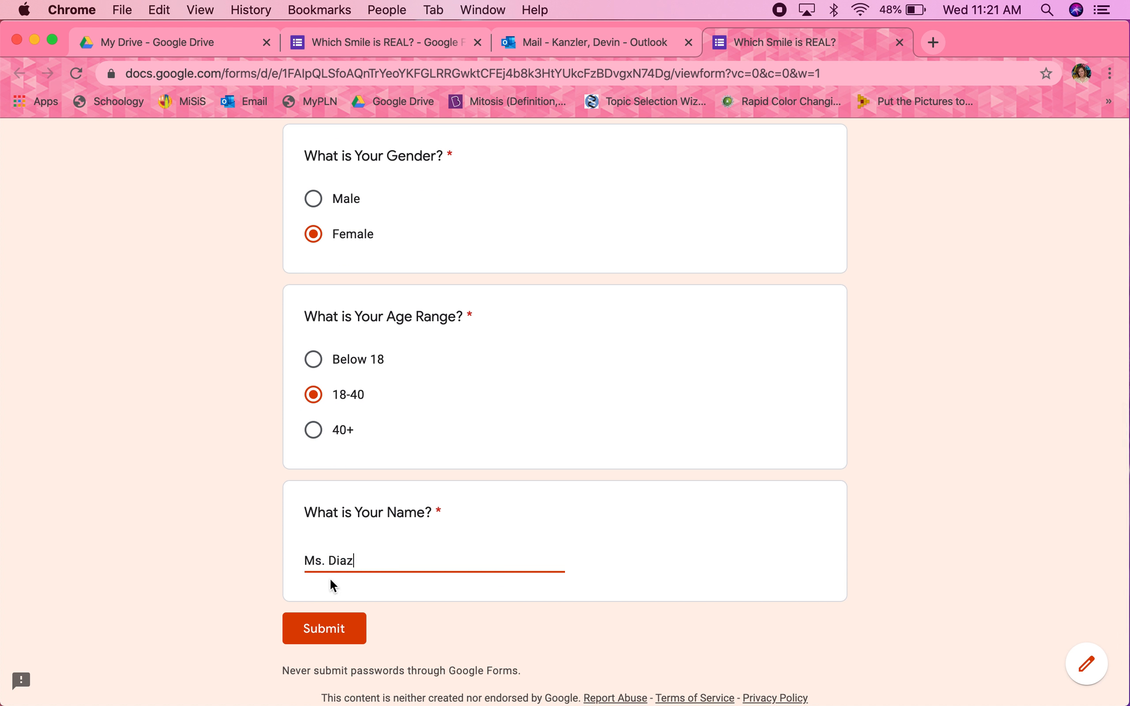
click(331, 617)
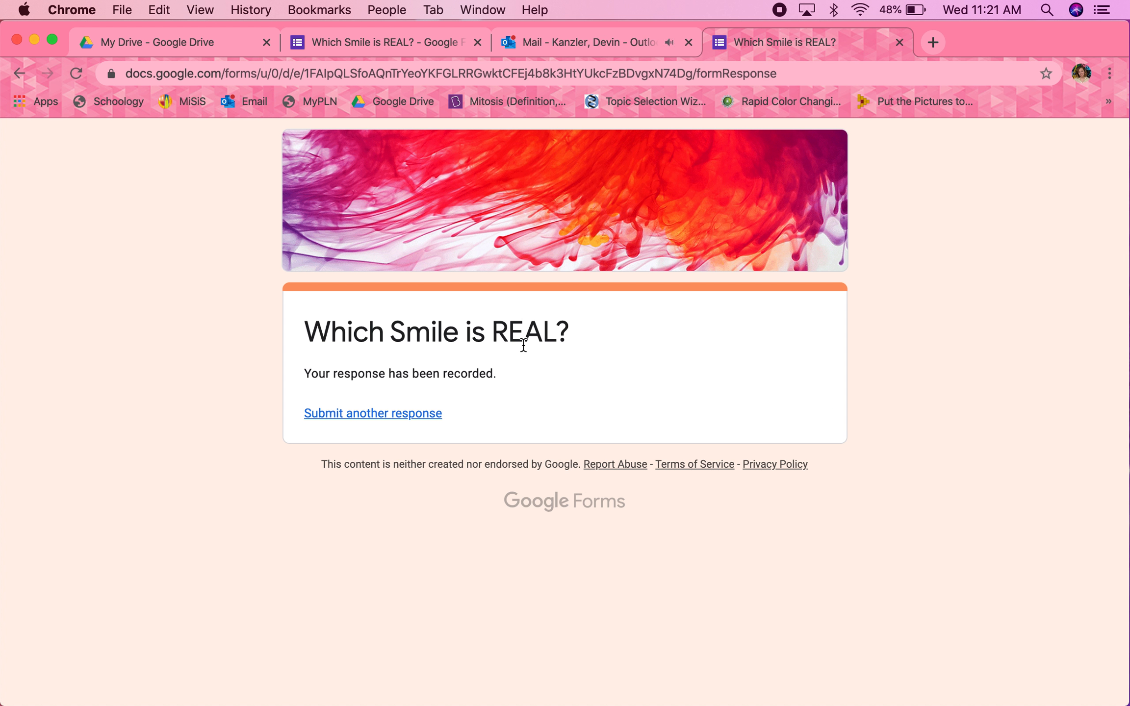
Close the submitted response page and reopen the "Which Smile is REAL?" form in the editor through the Forms home page
click(900, 42)
click(462, 45)
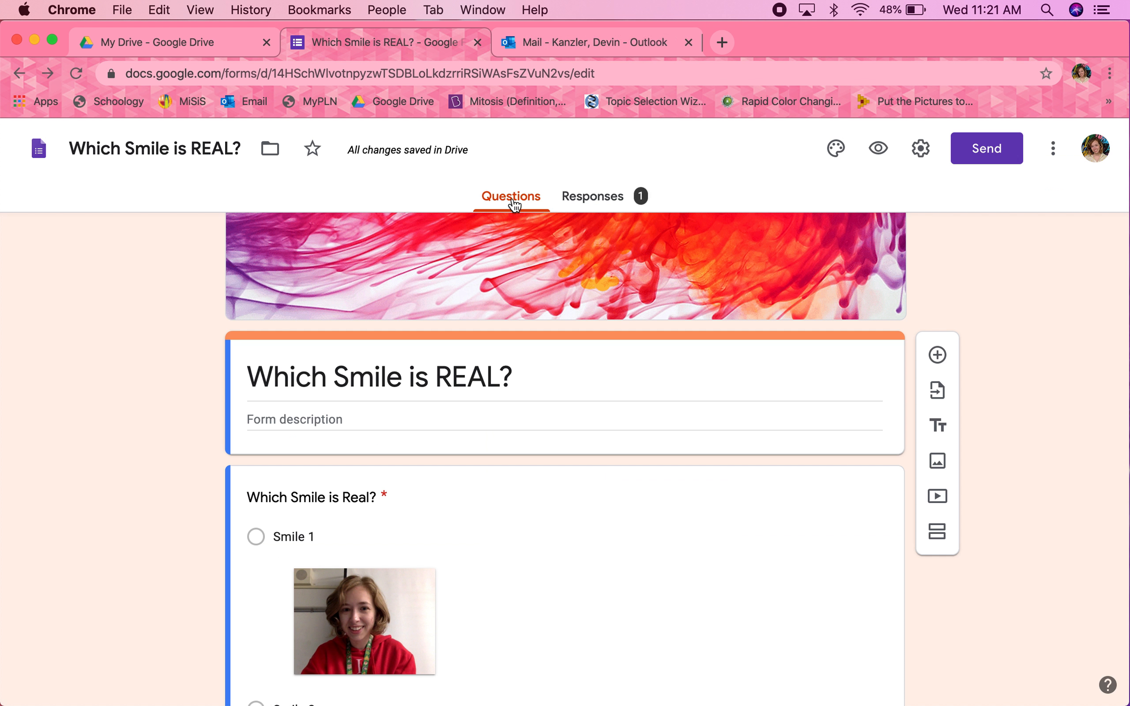
click(36, 154)
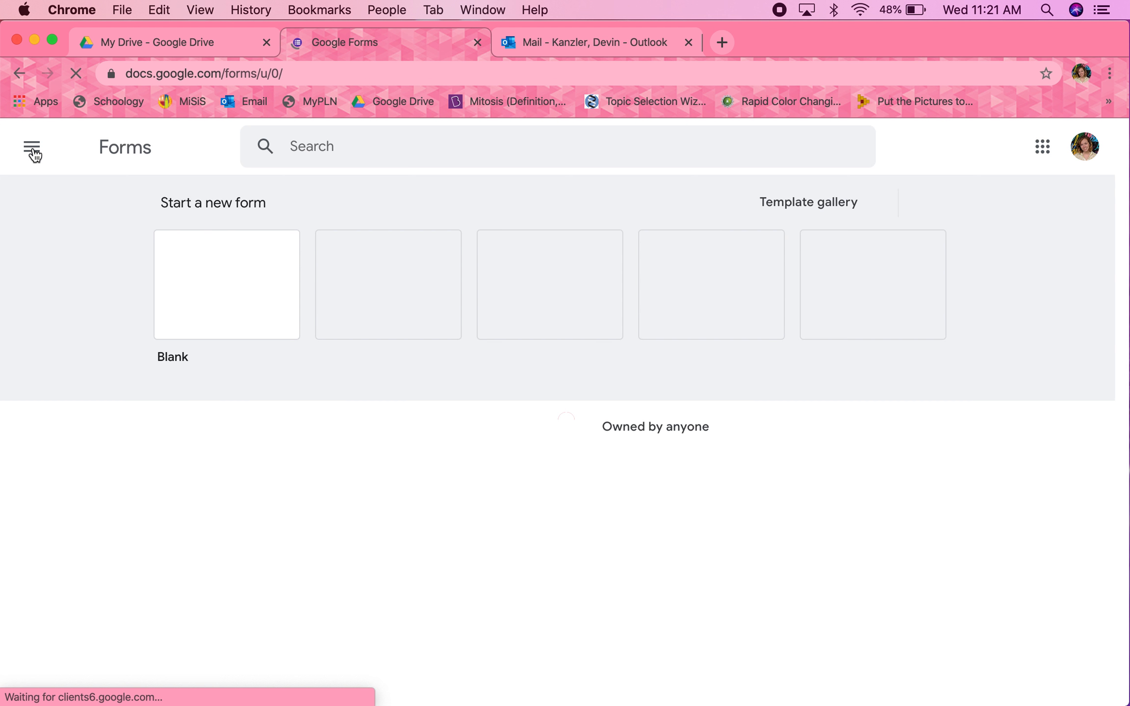
scroll(310, 371, down, 2)
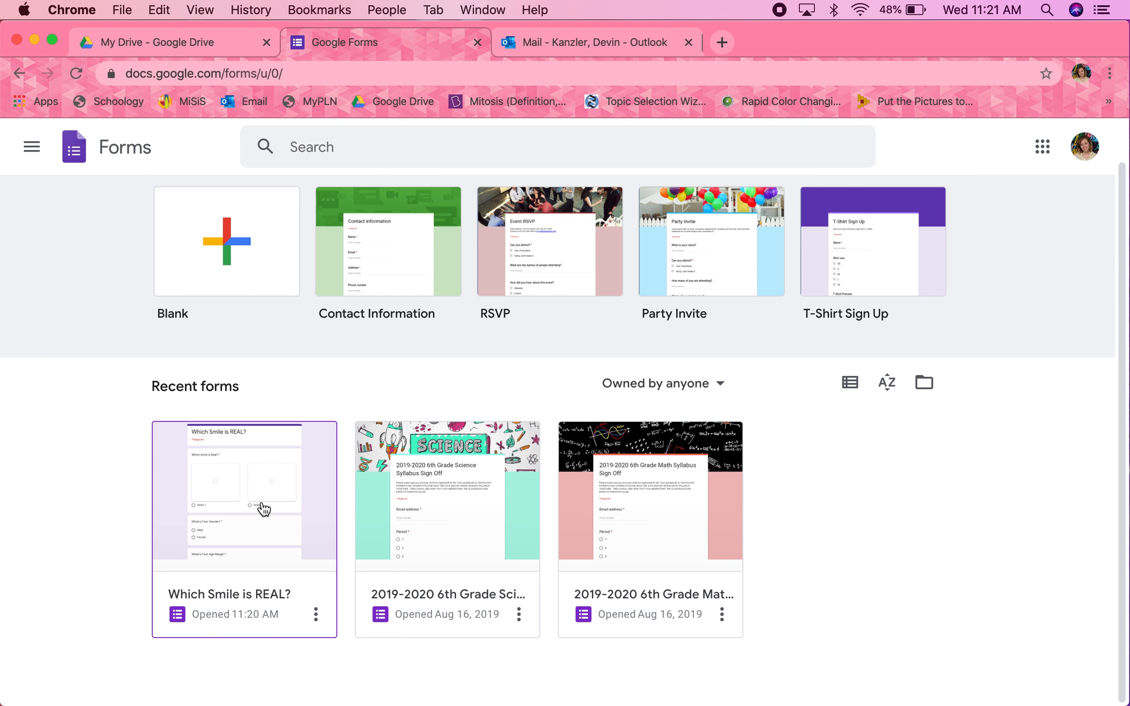
click(268, 515)
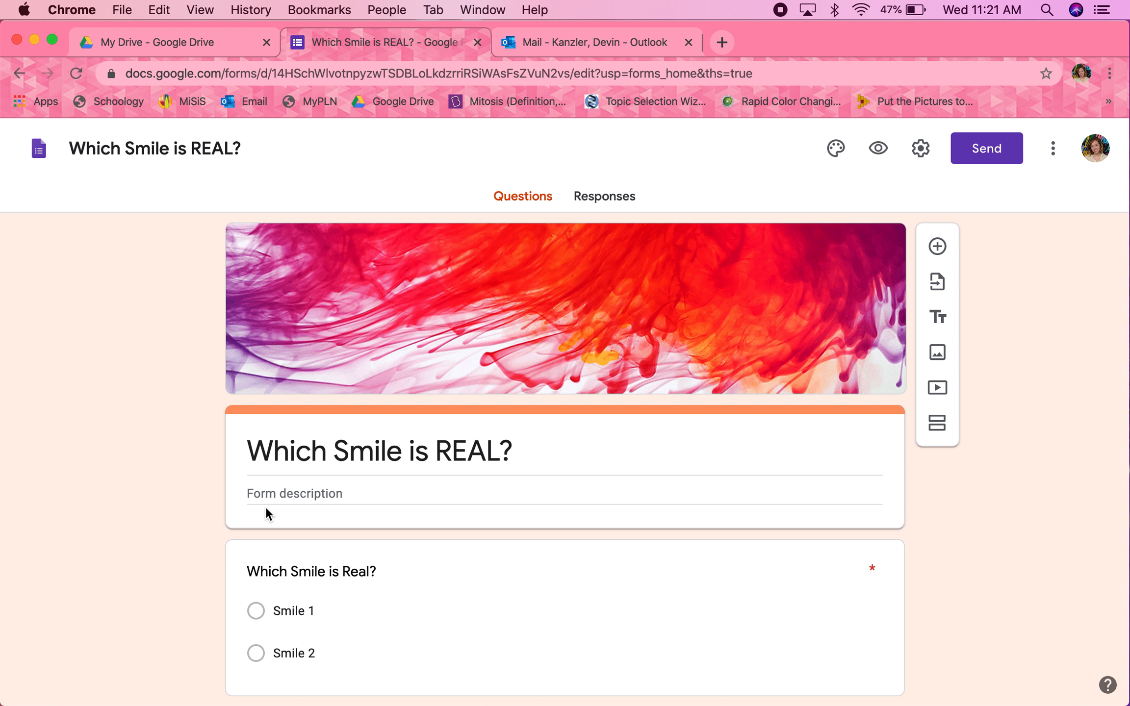
scroll(268, 515, down, 2)
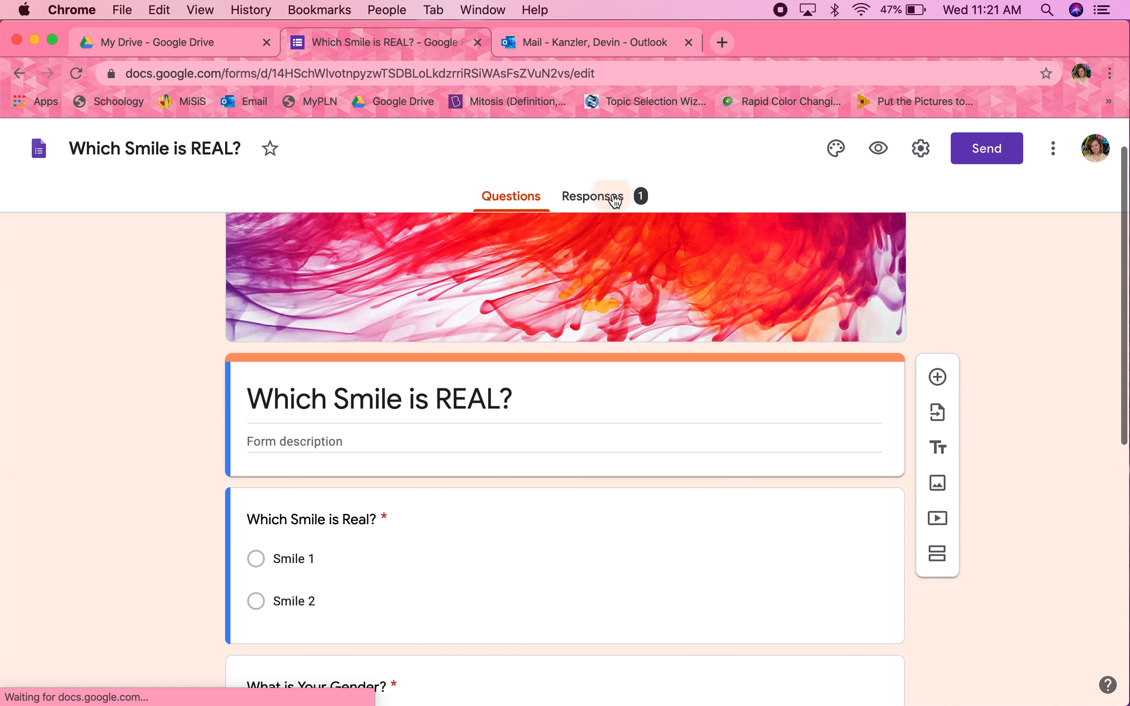
Review the form's response summary, examining the charts for smile, gender and age range and the name answers
click(613, 198)
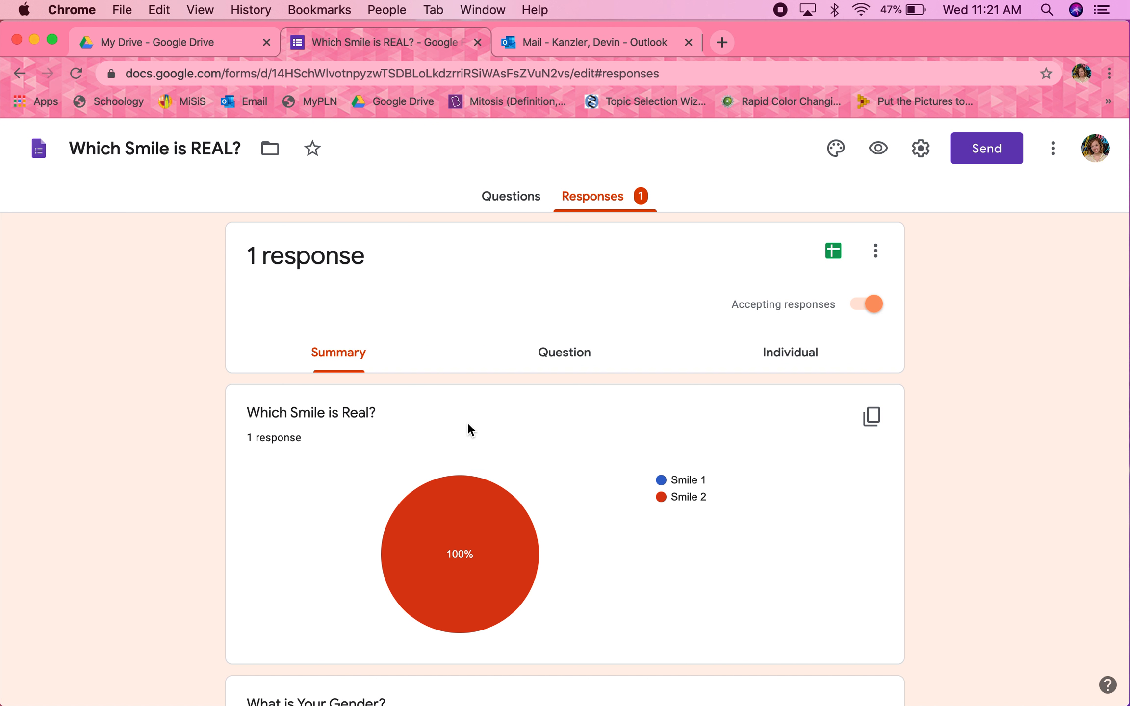
scroll(470, 429, down, 3)
scroll(469, 430, down, 1)
mouse_move(497, 375)
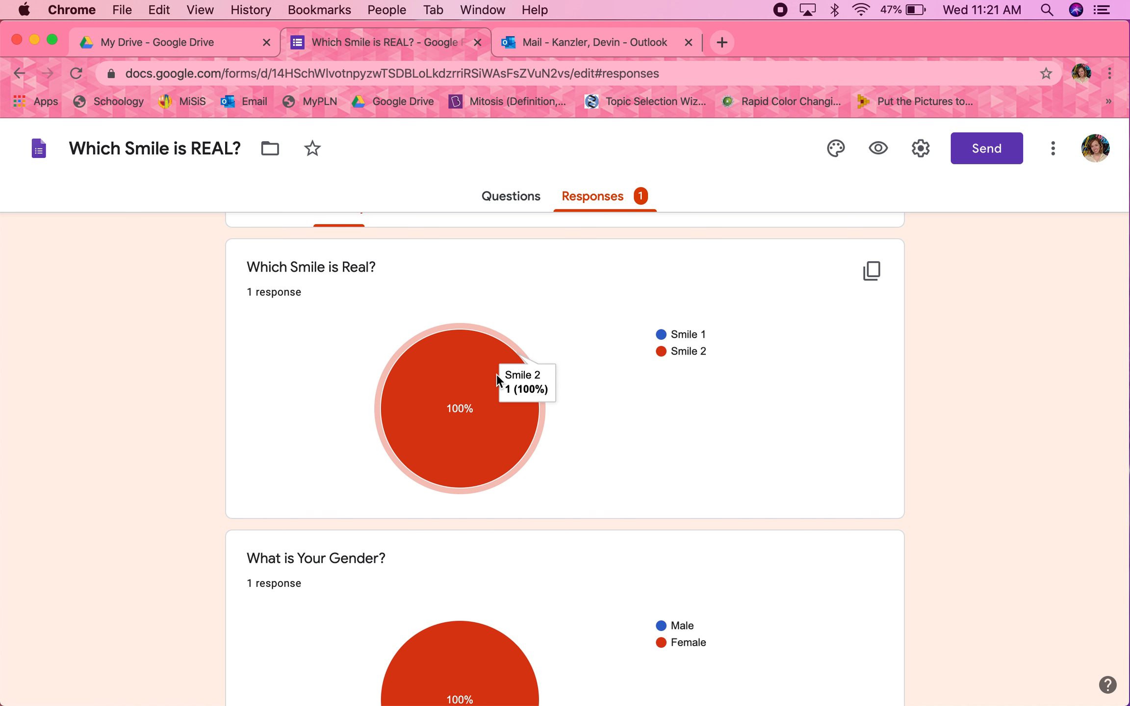
scroll(497, 378, down, 5)
mouse_move(464, 461)
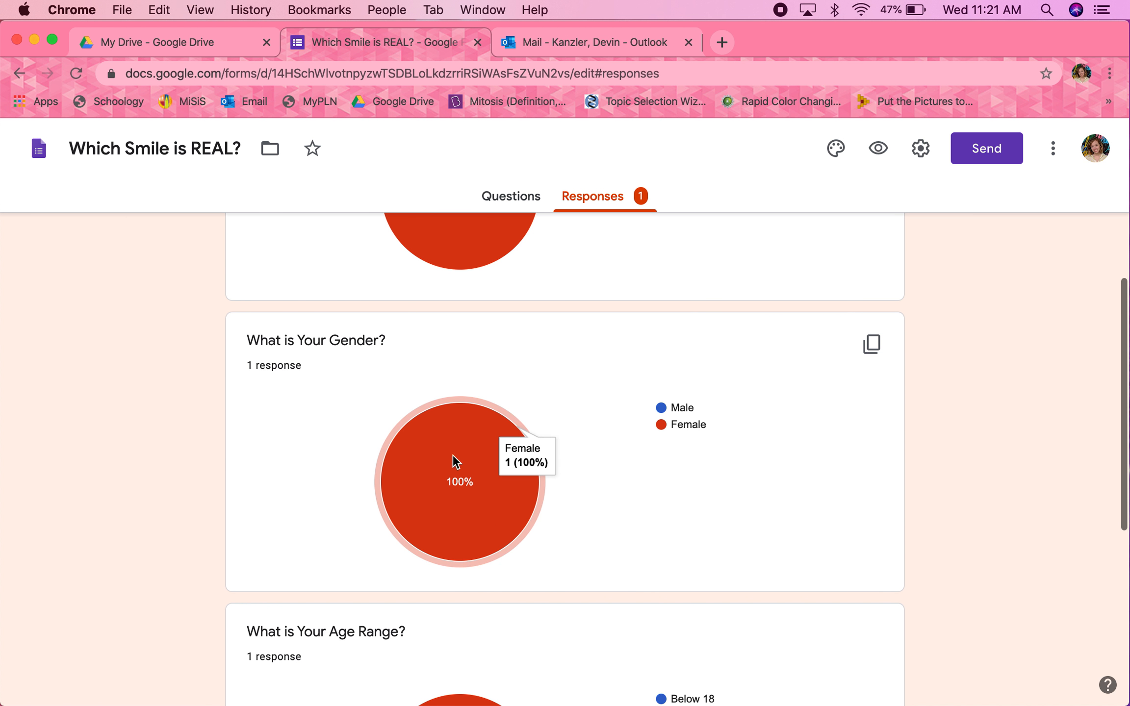
scroll(452, 446, down, 1)
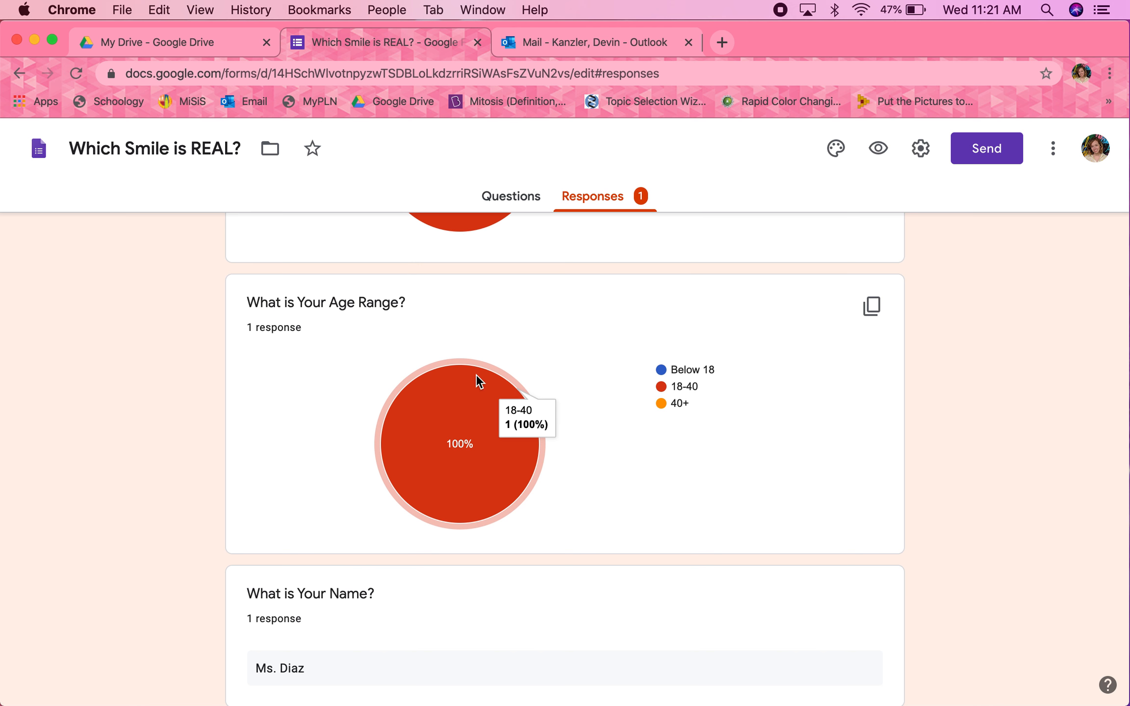
scroll(474, 392, down, 2)
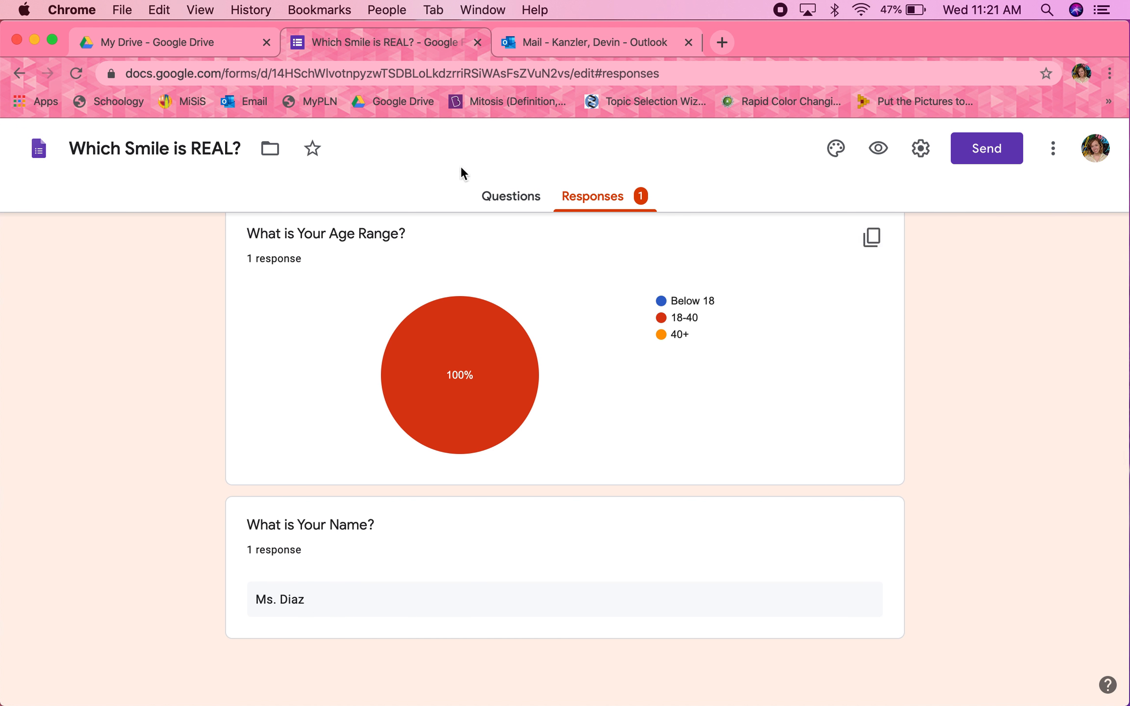
Reopen the form from the invitation email in Outlook and answer Smile 1, gender Male and age range 40+
click(552, 32)
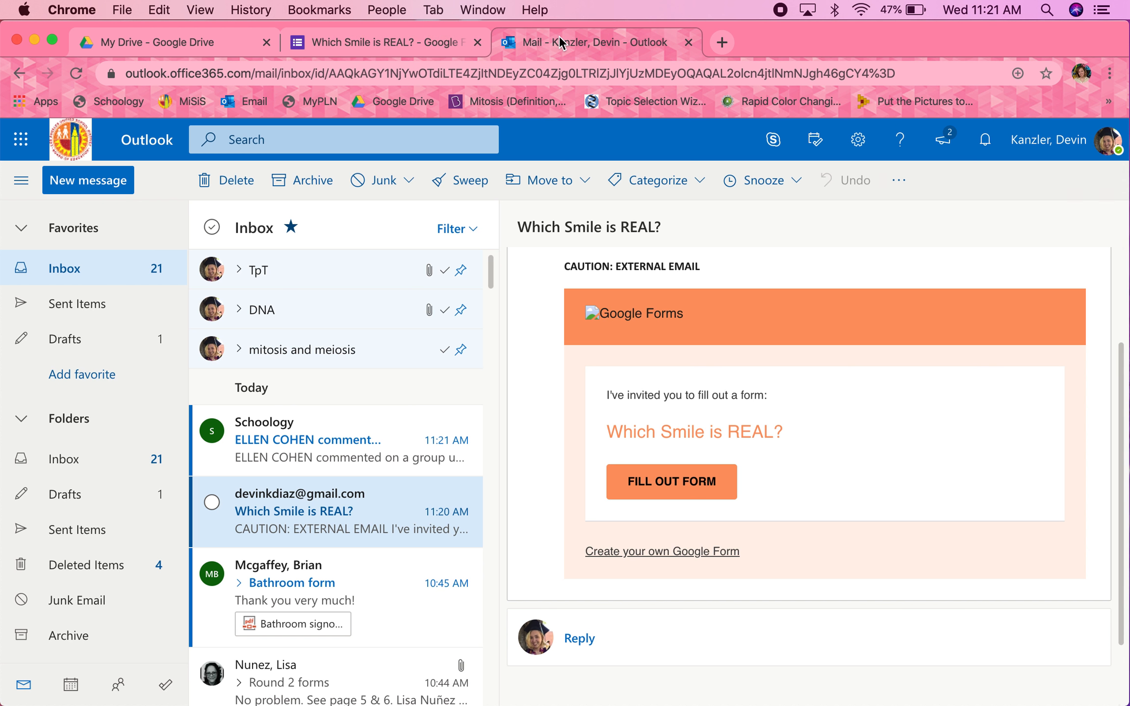
click(684, 482)
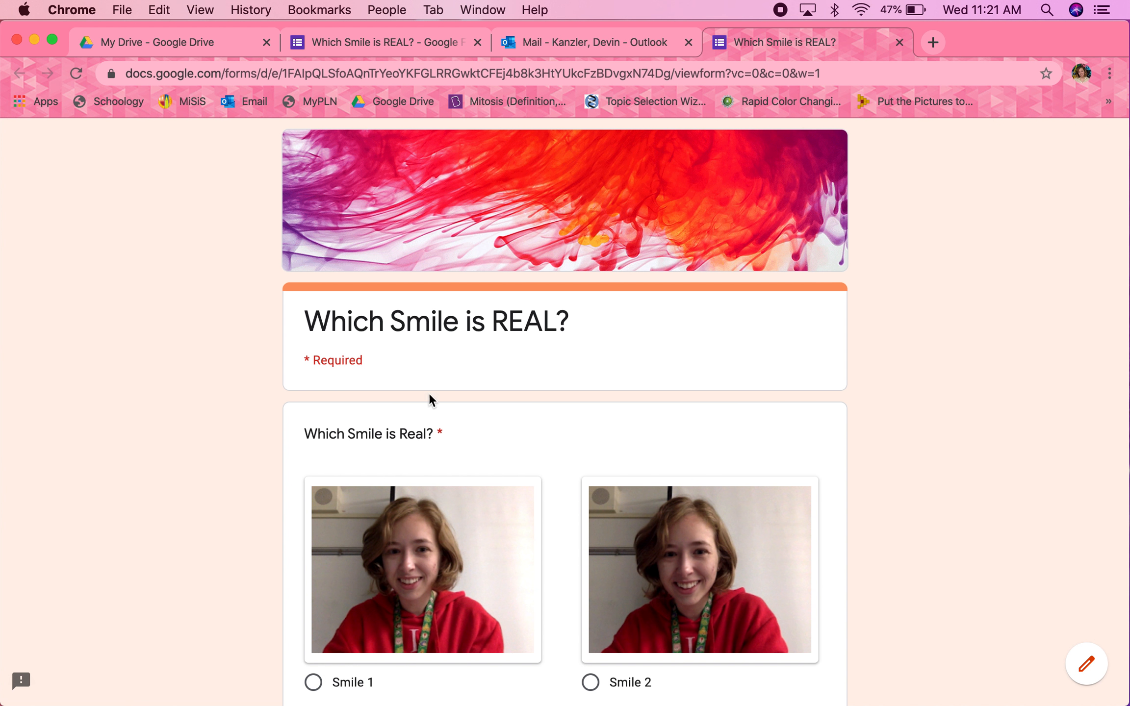
scroll(429, 392, down, 5)
click(351, 462)
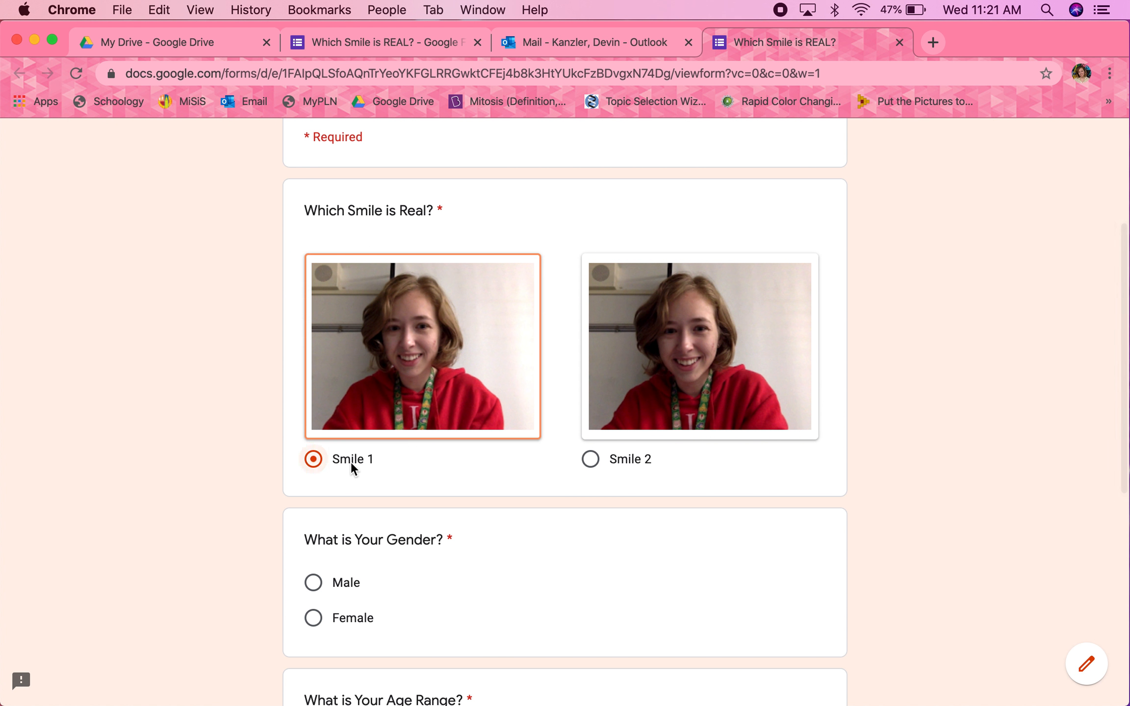
click(324, 579)
scroll(328, 577, down, 5)
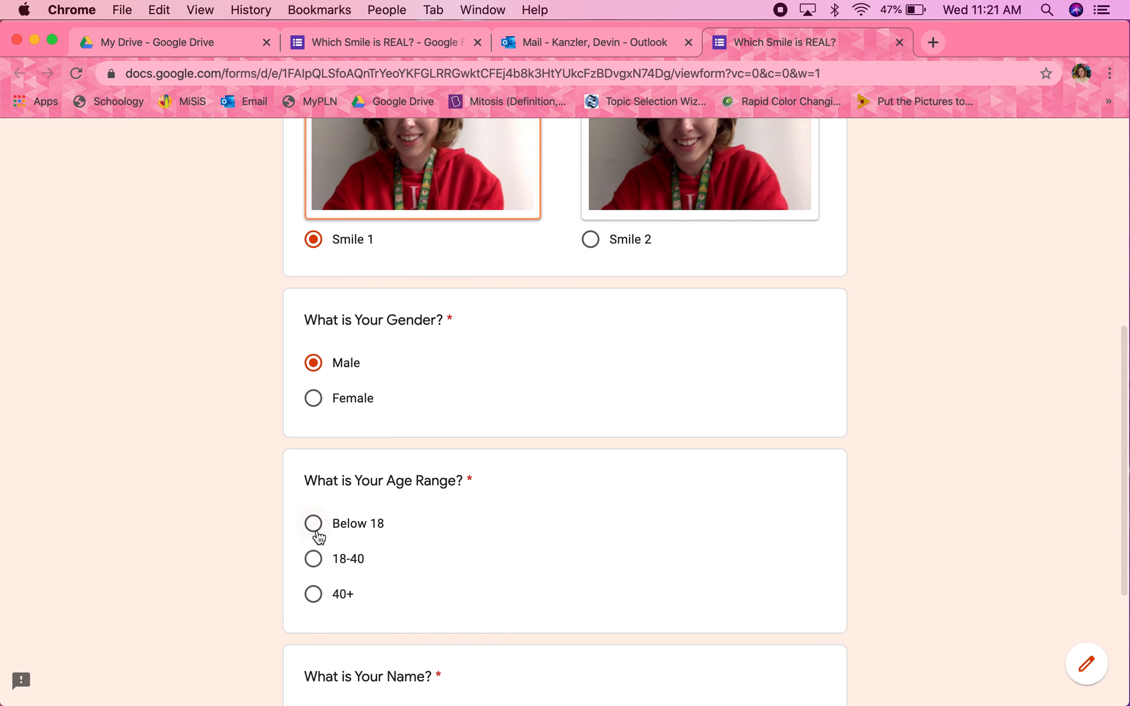
click(313, 594)
scroll(314, 601, down, 3)
Fill in the name question with the second respondent's name and submit the response
click(330, 570)
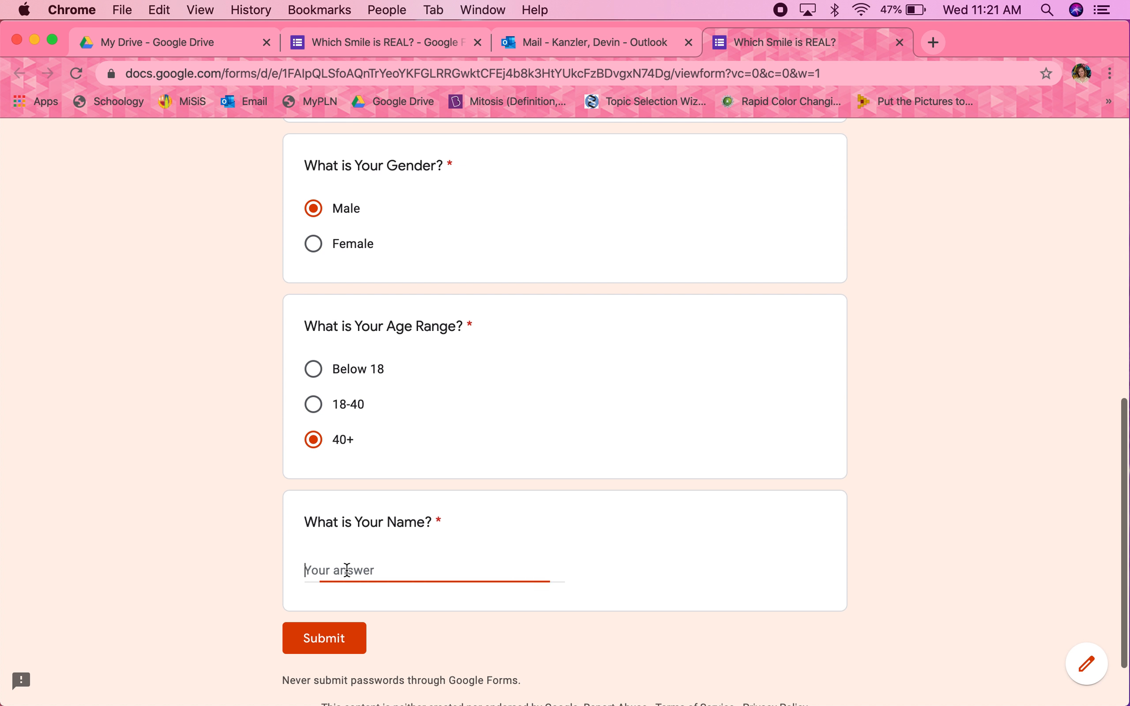
text(George)
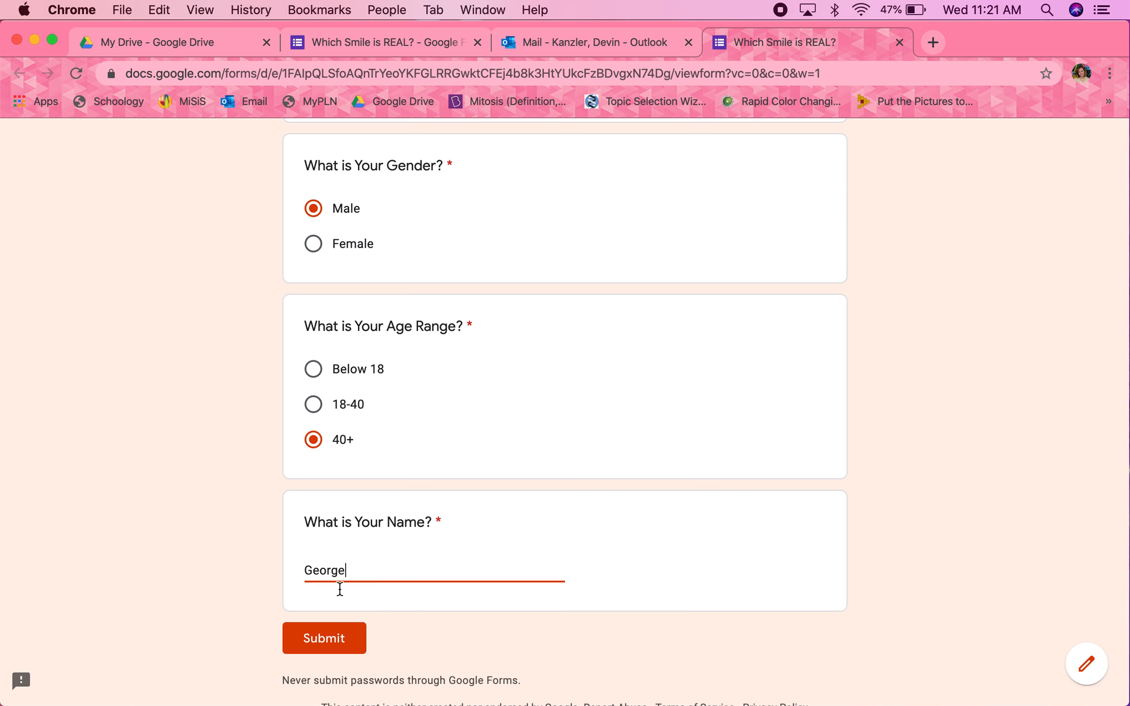
click(322, 642)
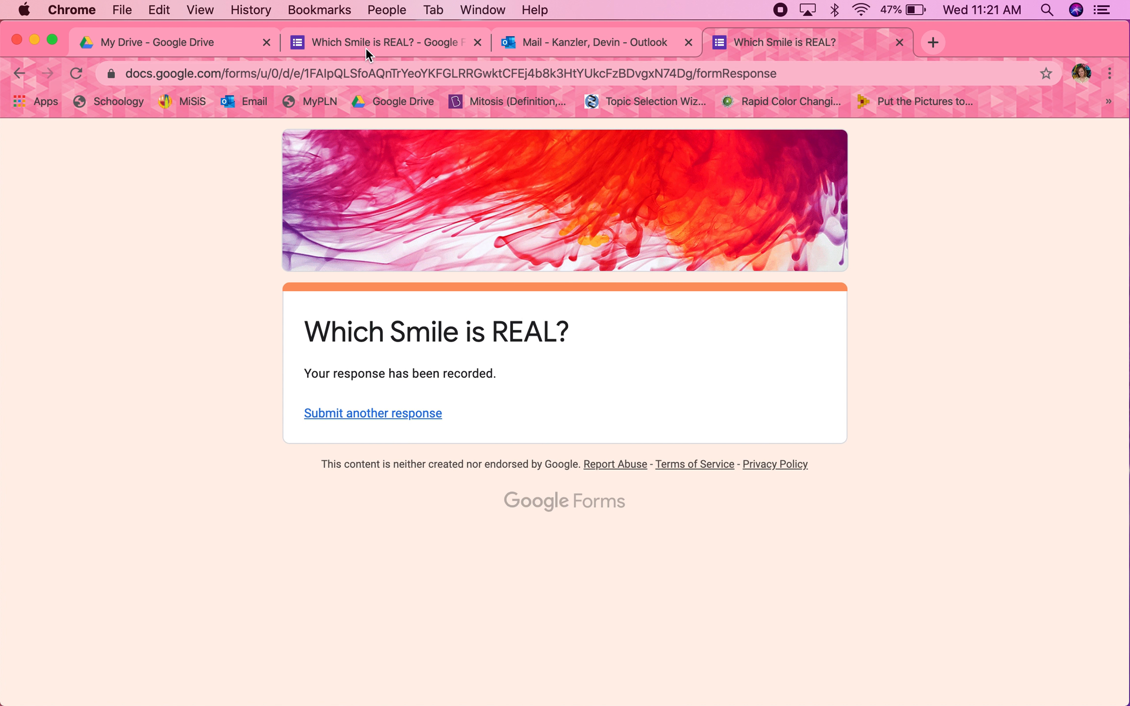
Return to the form's response summary and examine the updated charts and name list for all four questions
click(387, 41)
scroll(441, 412, up, 10)
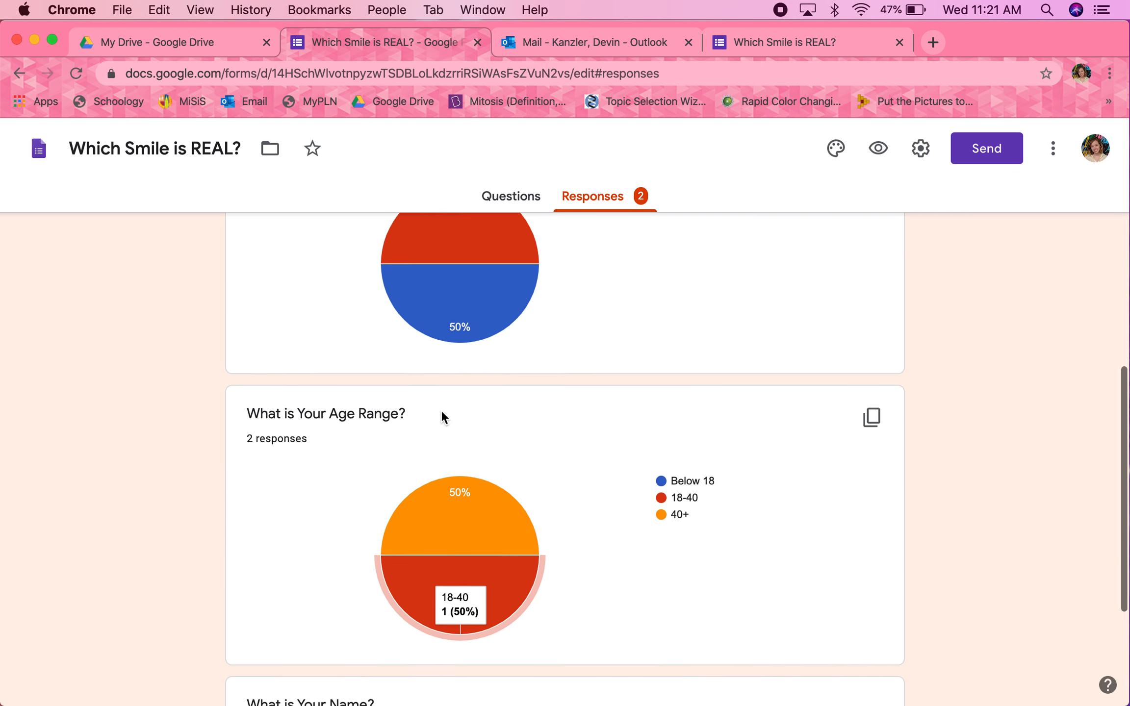
scroll(440, 418, down, 8)
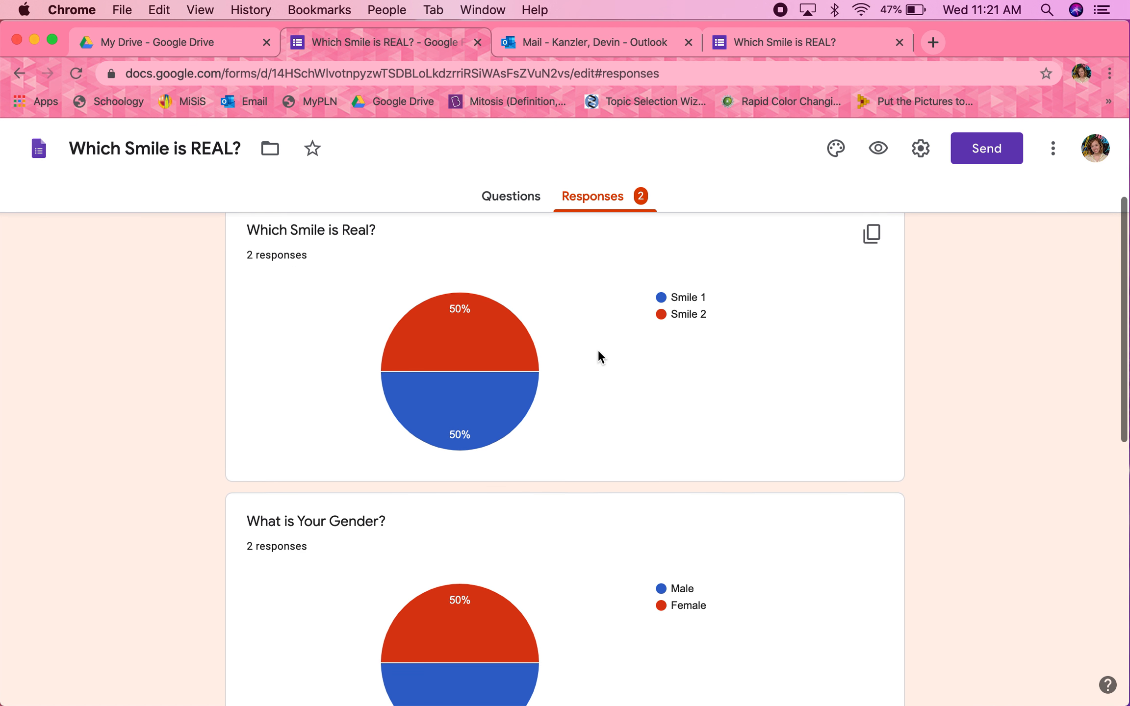
scroll(598, 350, down, 8)
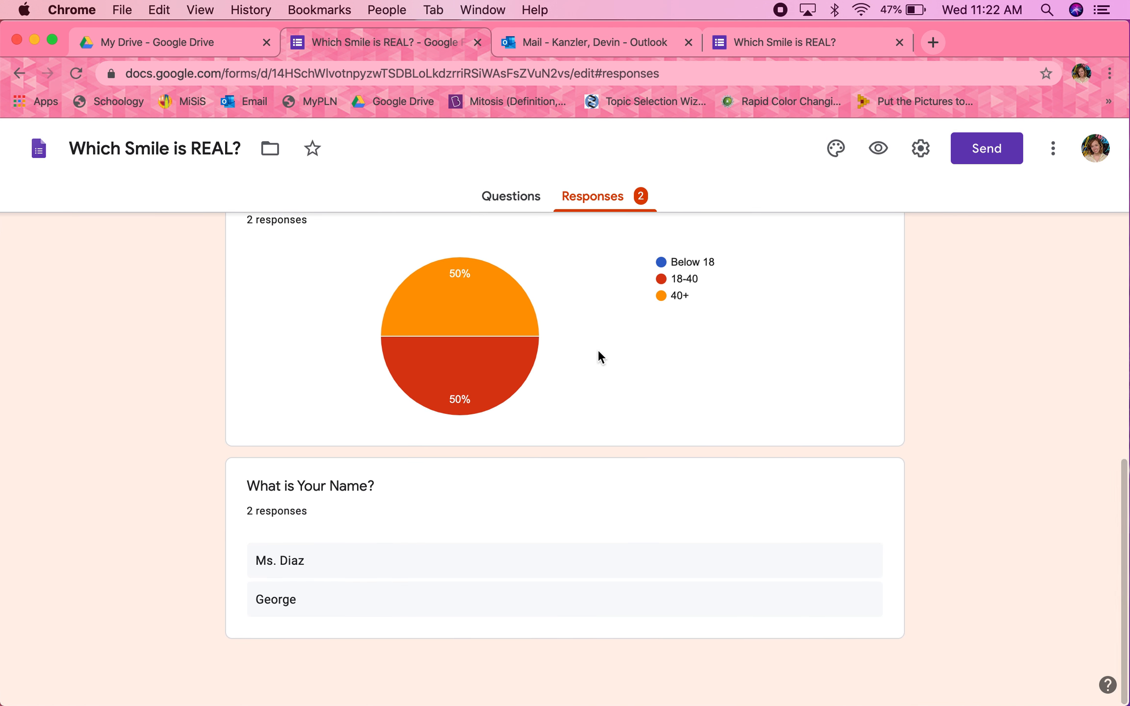
scroll(598, 350, up, 6)
scroll(598, 349, up, 10)
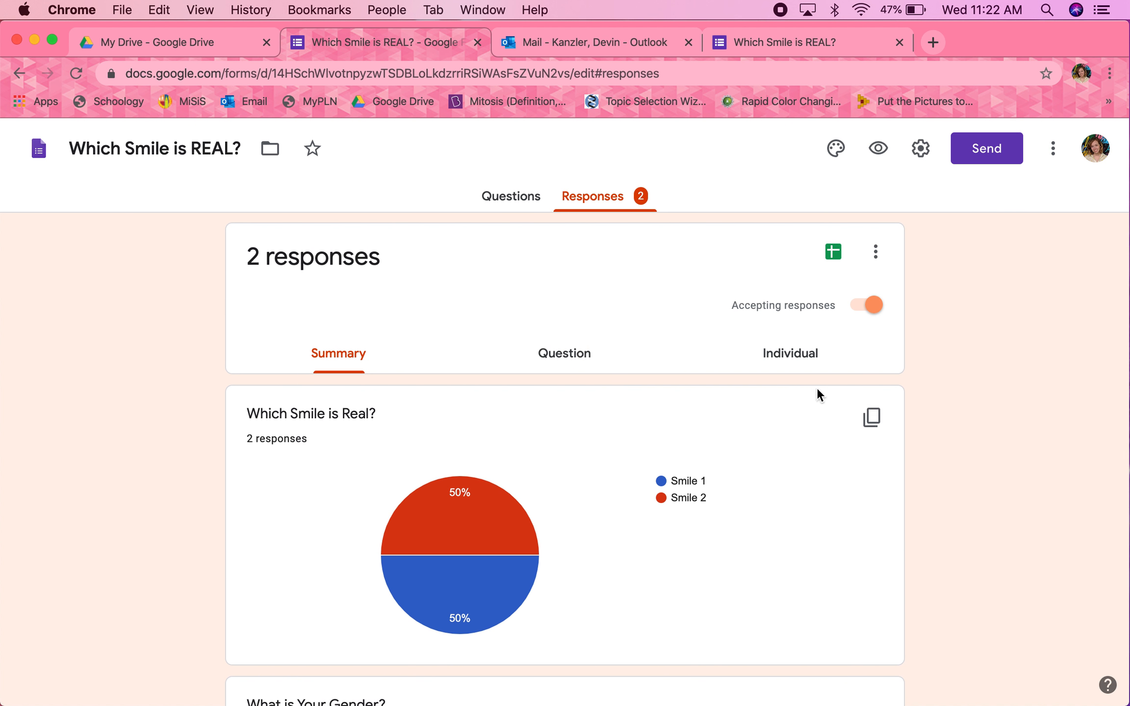
scroll(654, 393, down, 2)
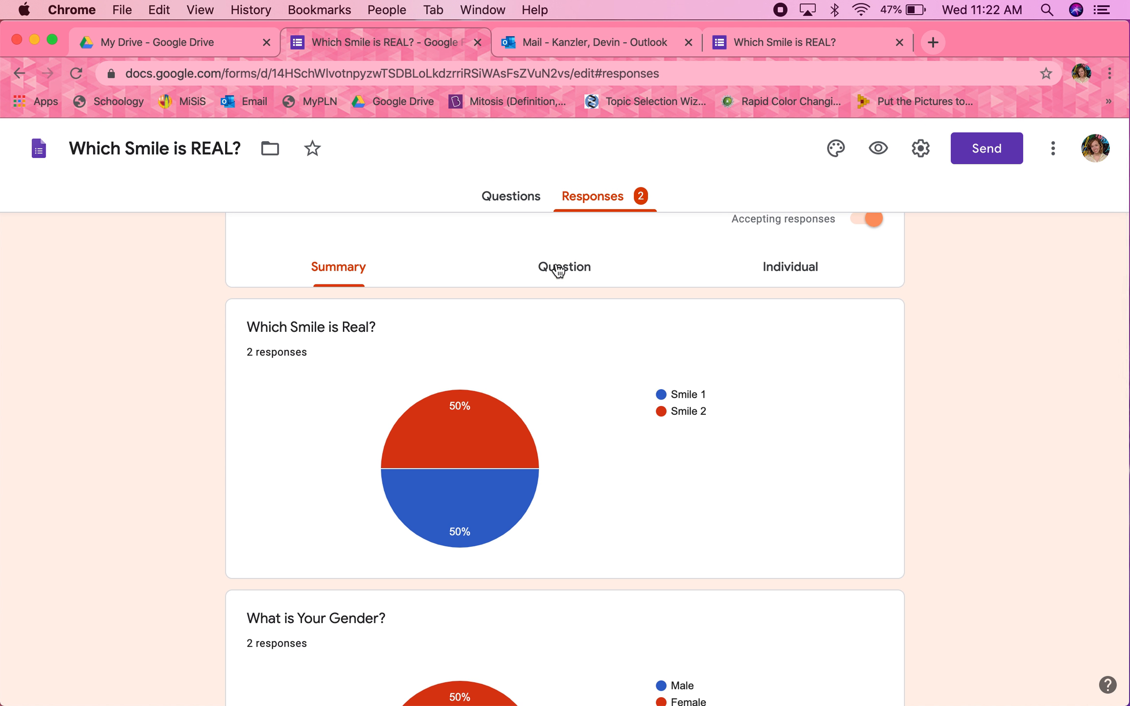
Display the responses by question and examine the answers to "Which Smile is Real?"
click(559, 267)
scroll(502, 422, down, 5)
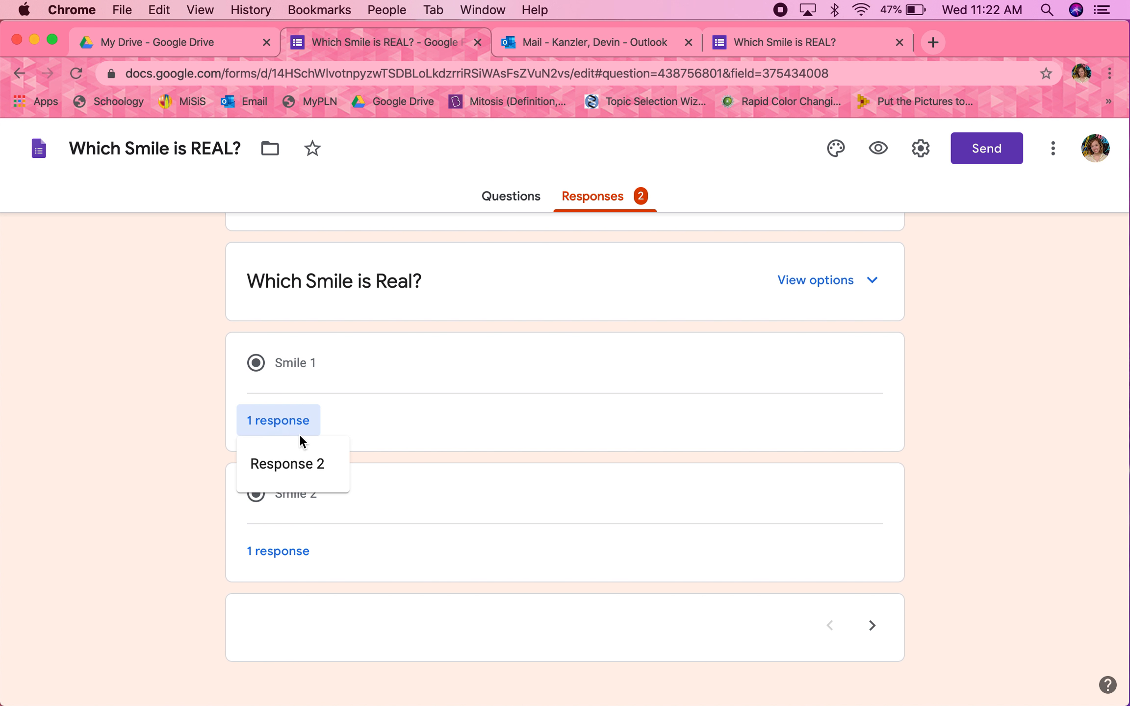
scroll(547, 312, up, 5)
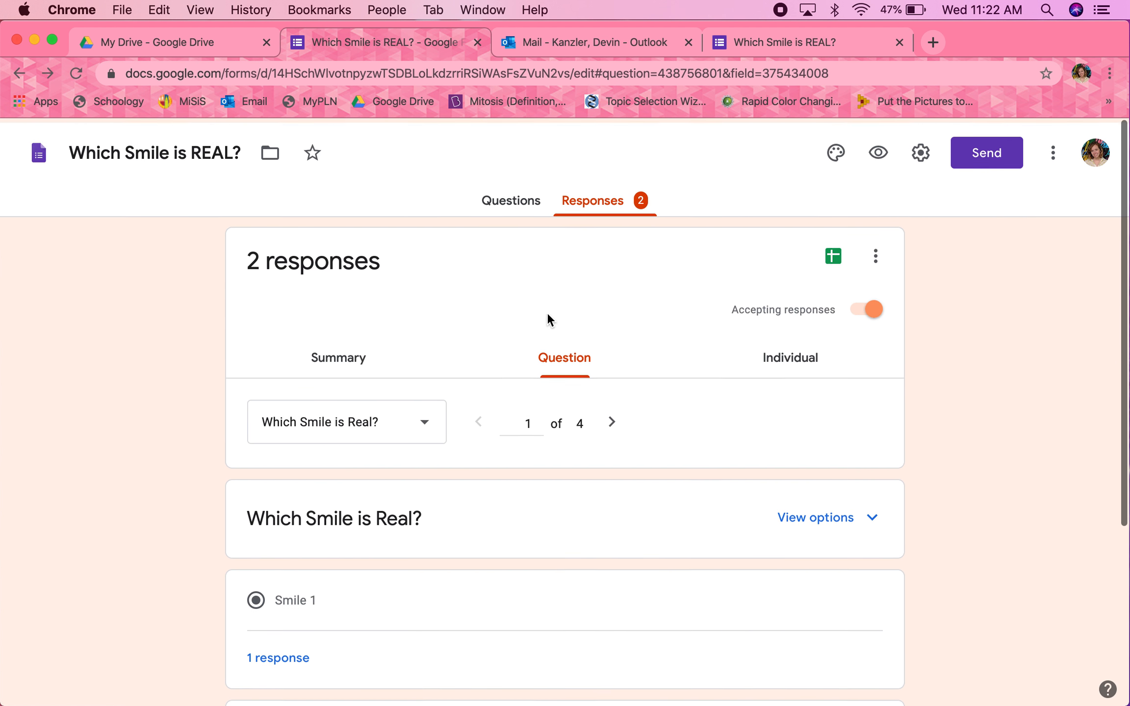
Display the individual responses, look through the first one, and page to the second response and back
click(605, 202)
click(786, 346)
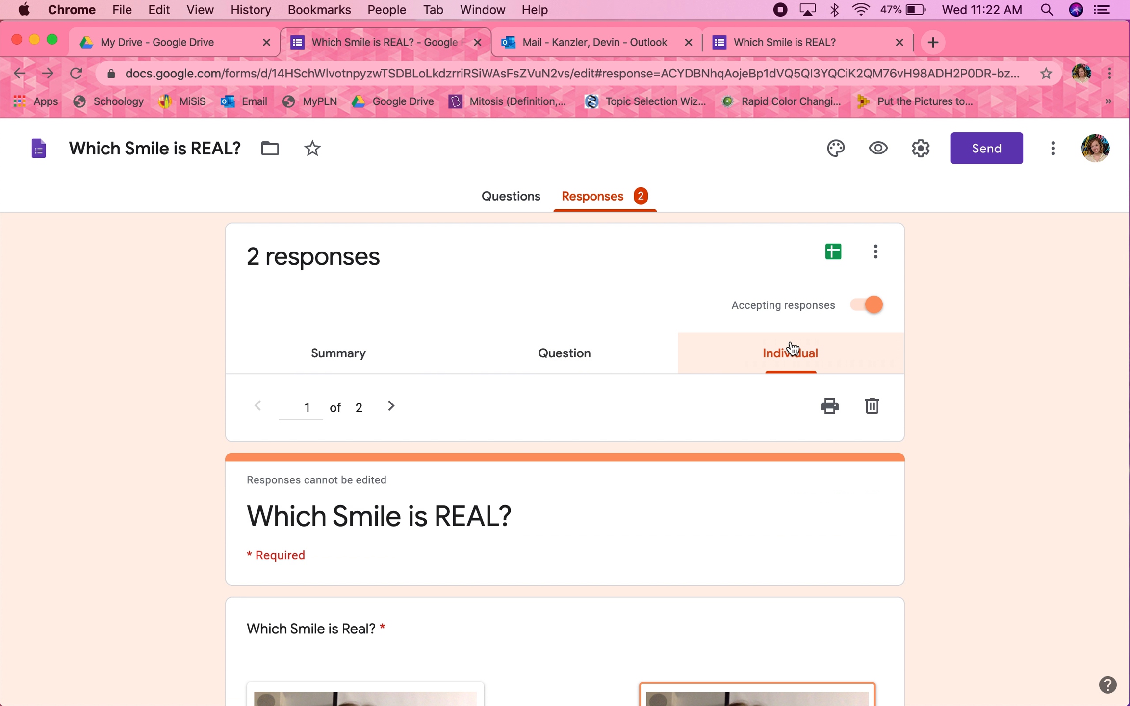
scroll(583, 490, down, 3)
scroll(582, 491, down, 5)
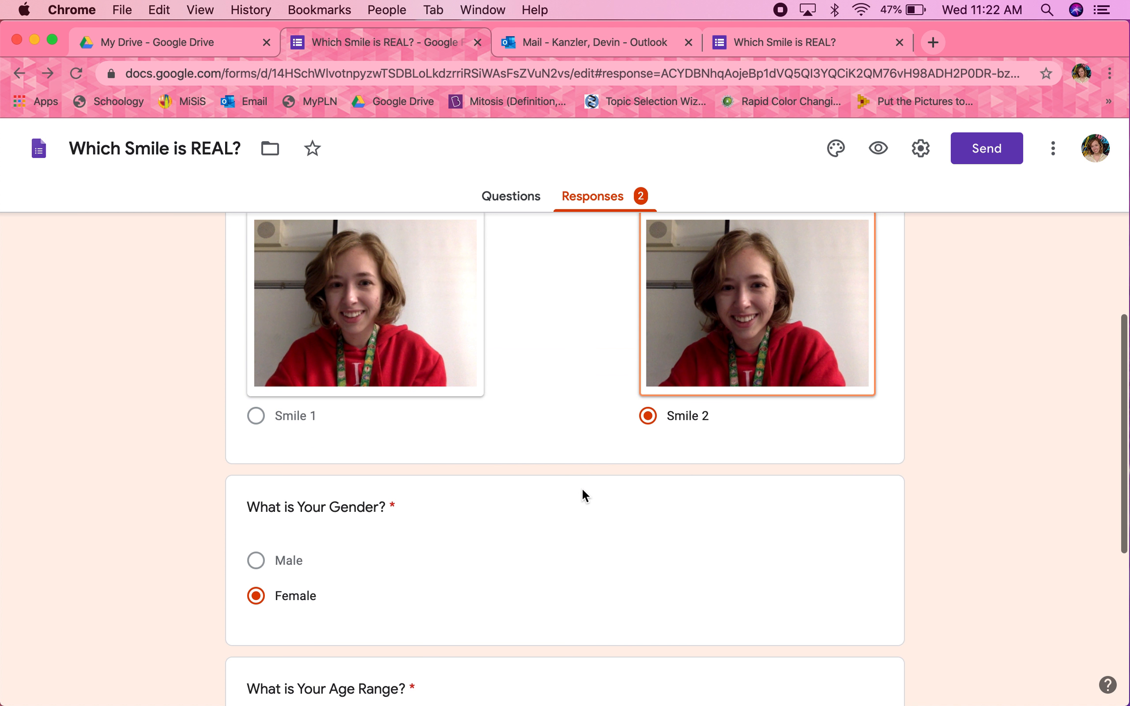
scroll(582, 491, up, 10)
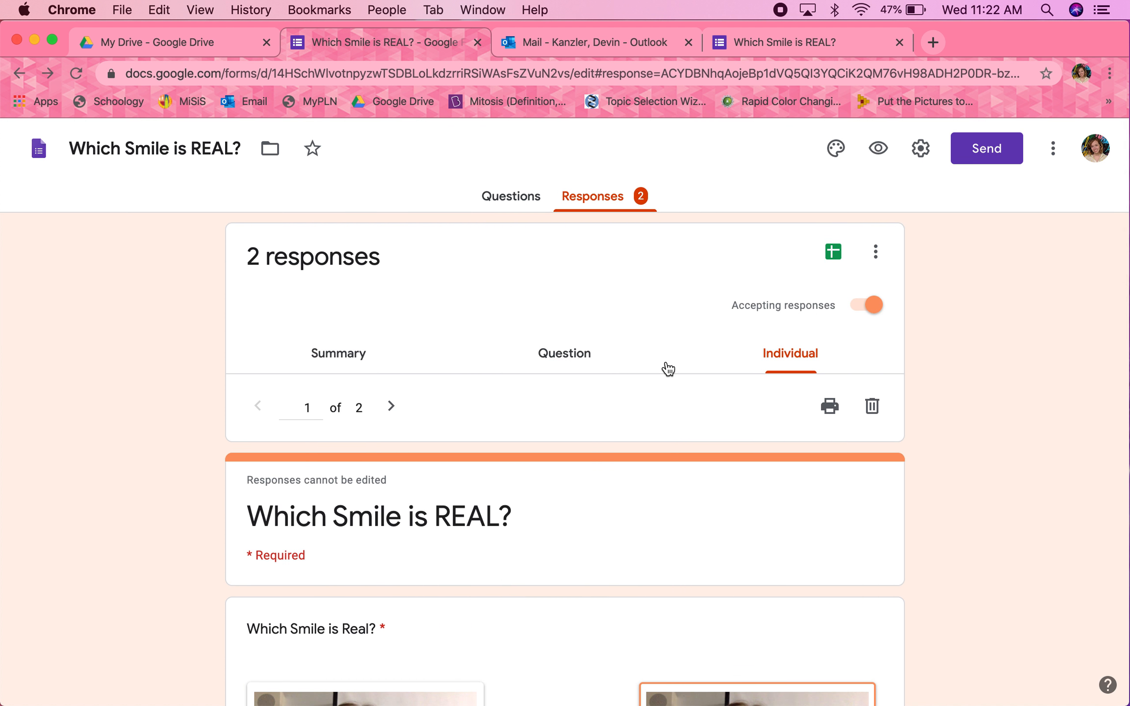
click(388, 411)
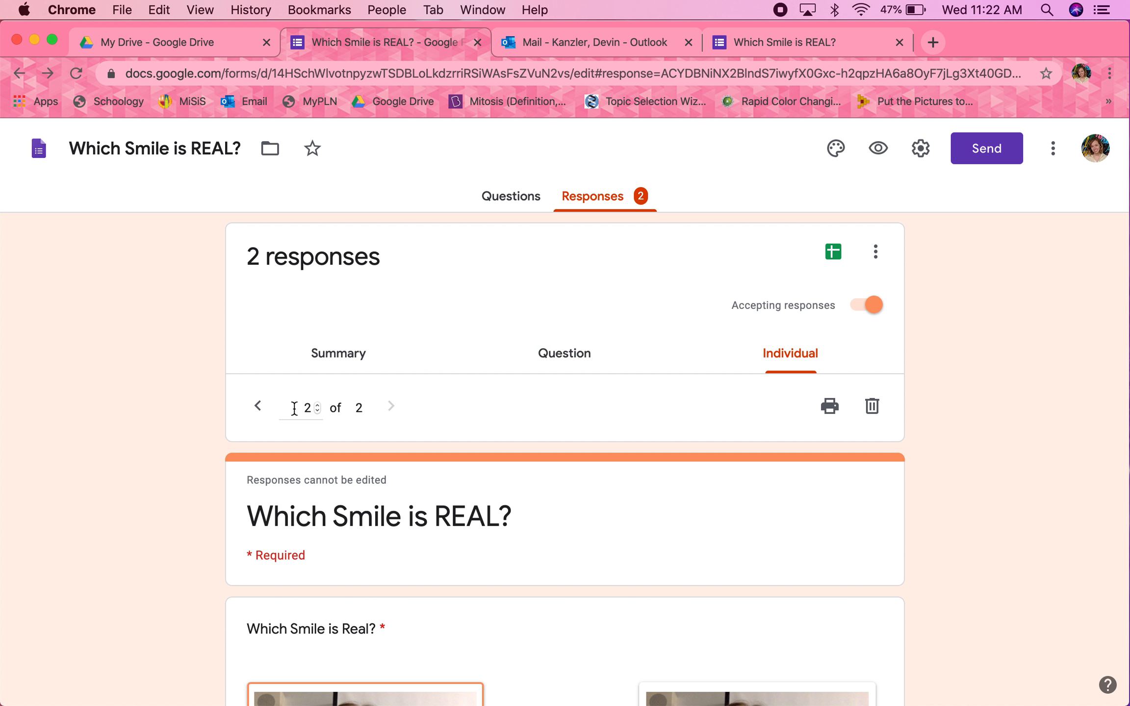
click(262, 408)
scroll(387, 468, down, 1)
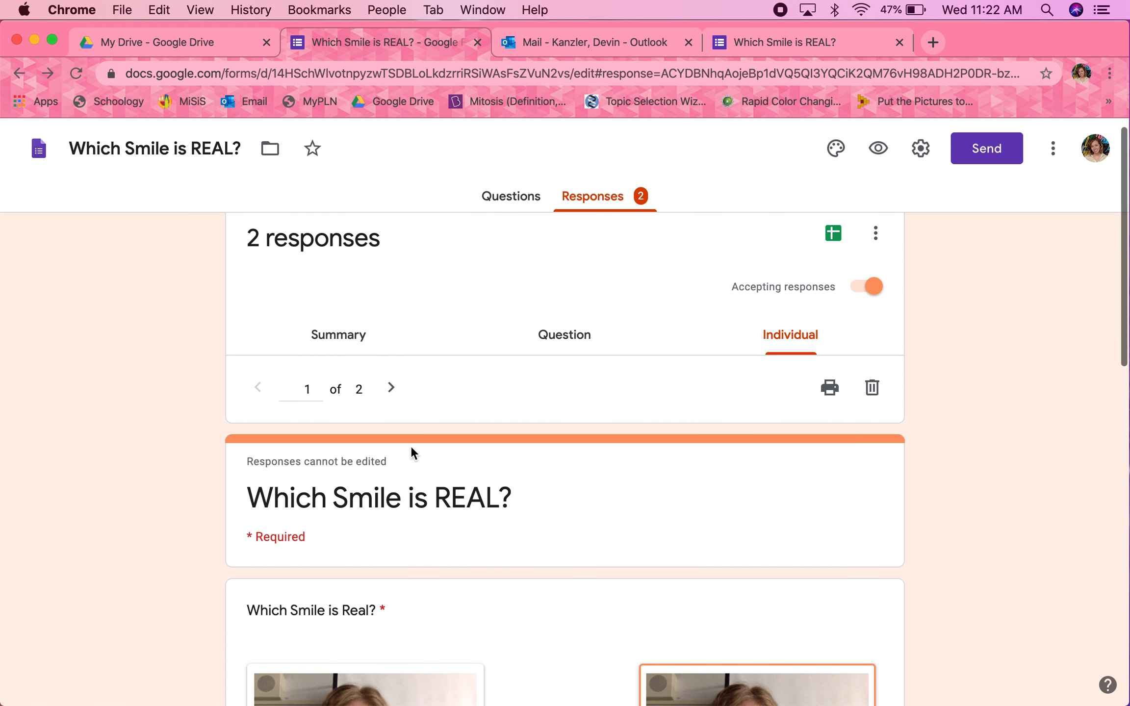
Briefly show the form's questions, return to the first individual response and examine its answers down to the name
click(534, 194)
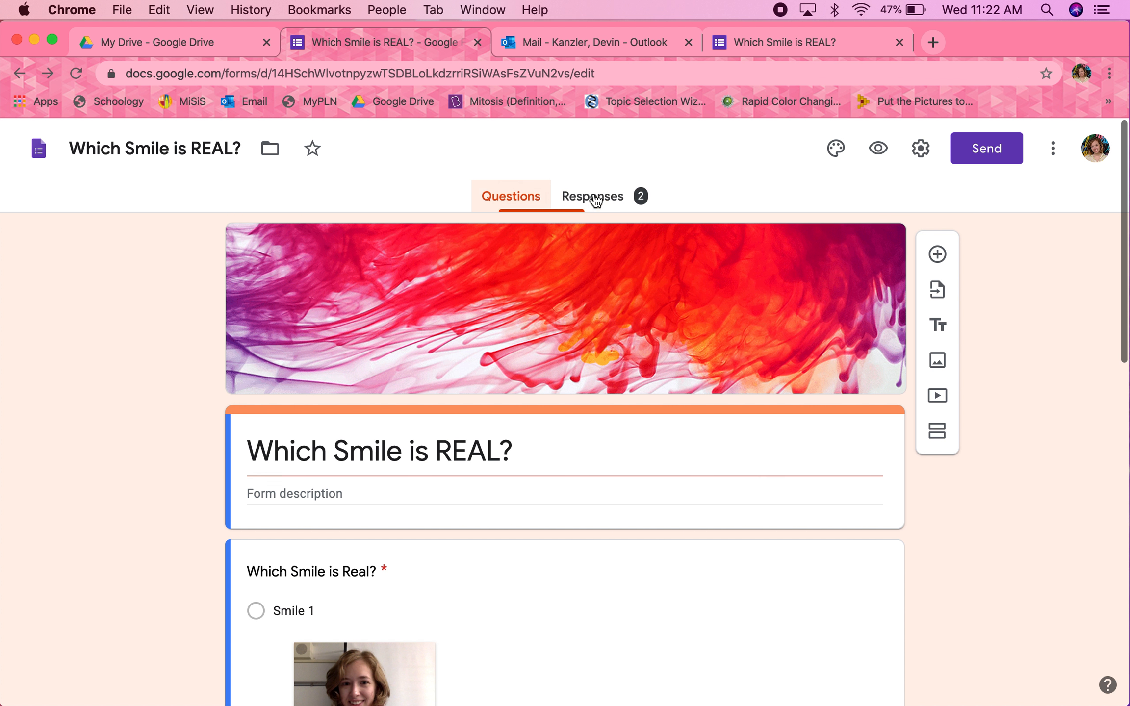
click(591, 198)
scroll(776, 362, down, 8)
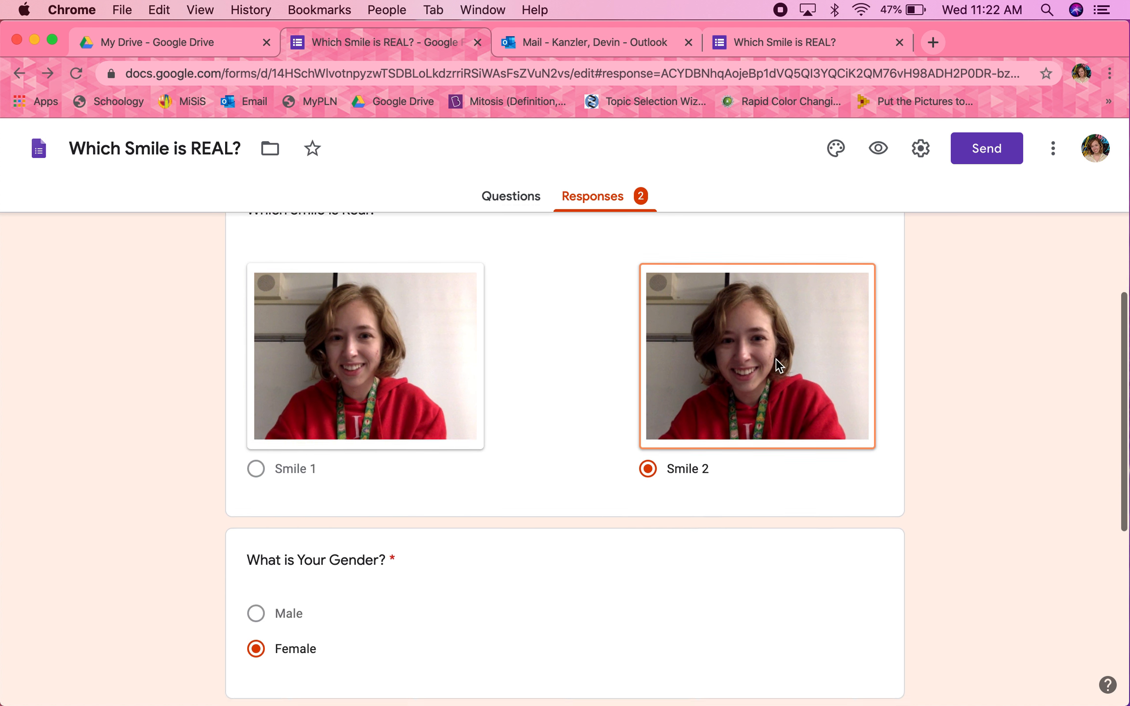
key(ctrl+Up)
click(751, 472)
scroll(867, 431, down, 8)
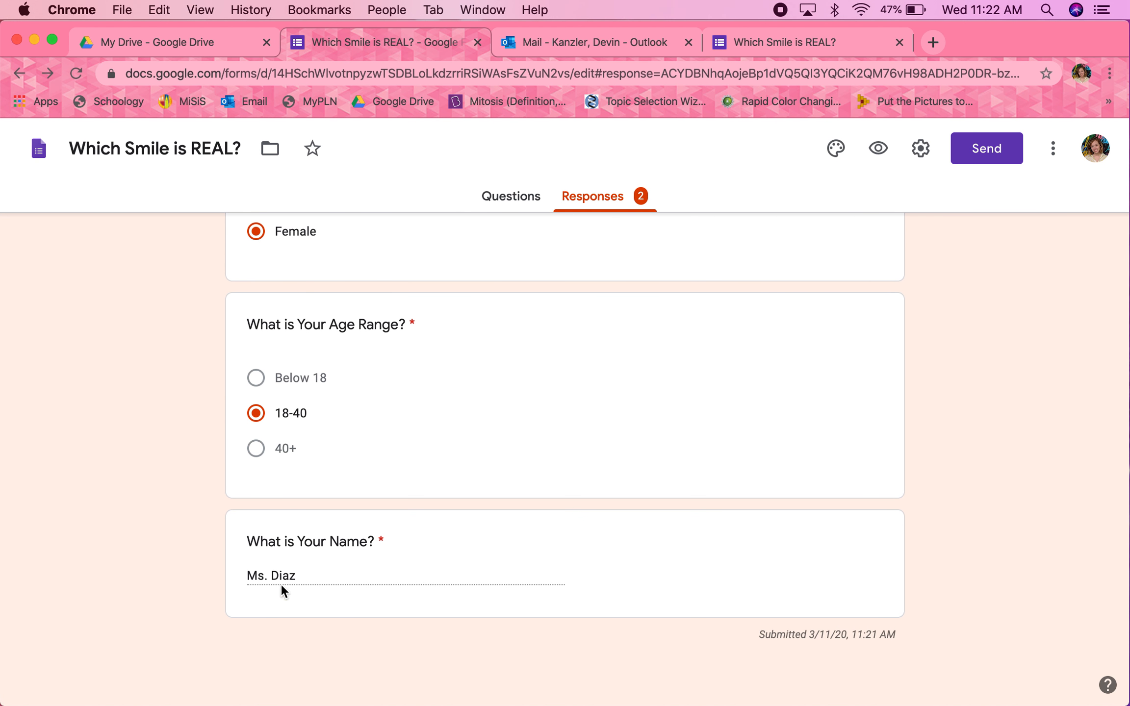
scroll(281, 584, up, 10)
scroll(676, 540, down, 10)
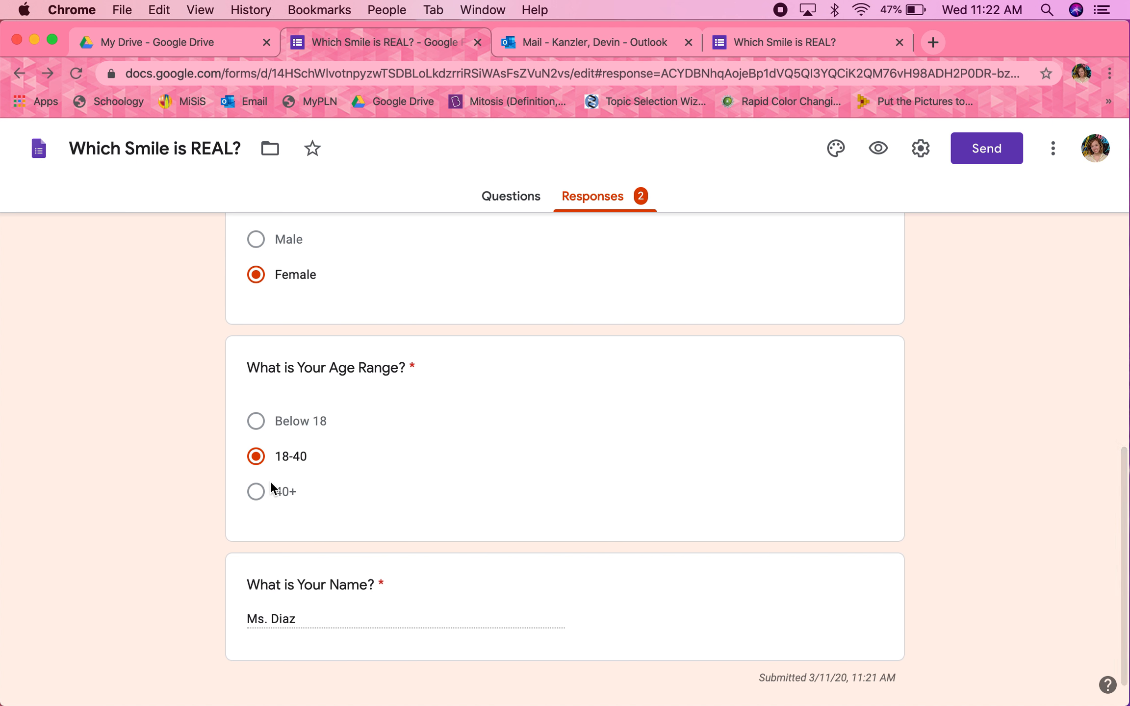
scroll(316, 602, up, 15)
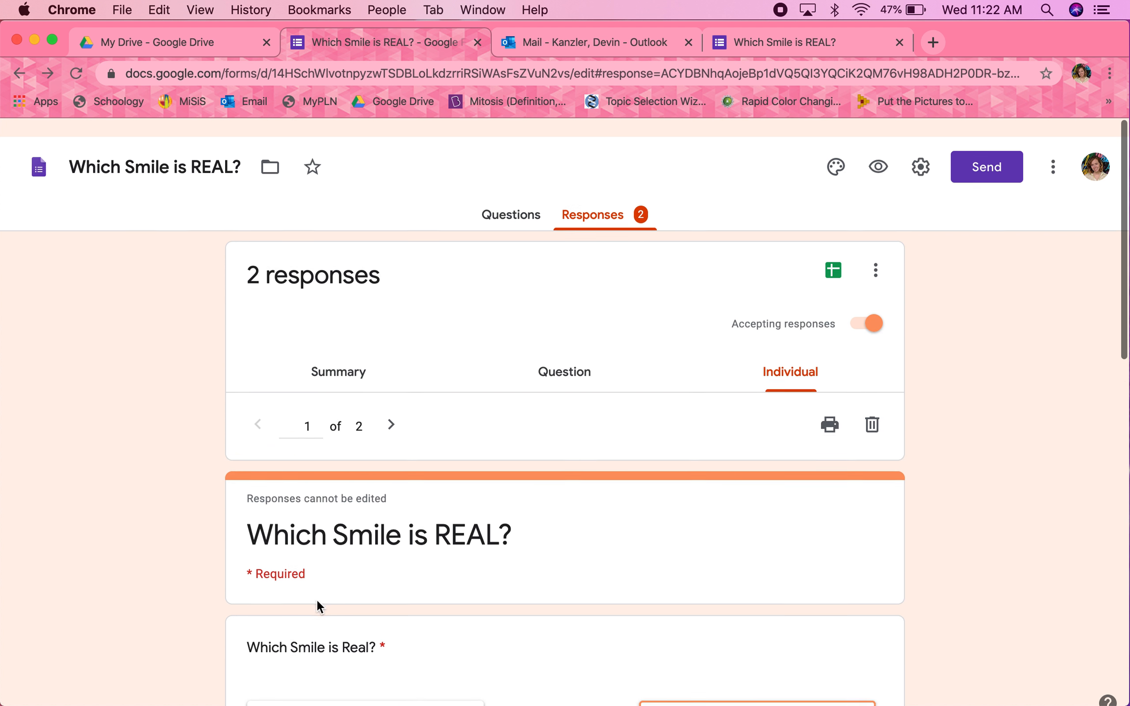
Go to the second individual response and examine its smile, gender, age range and name answers
click(388, 407)
scroll(413, 499, down, 8)
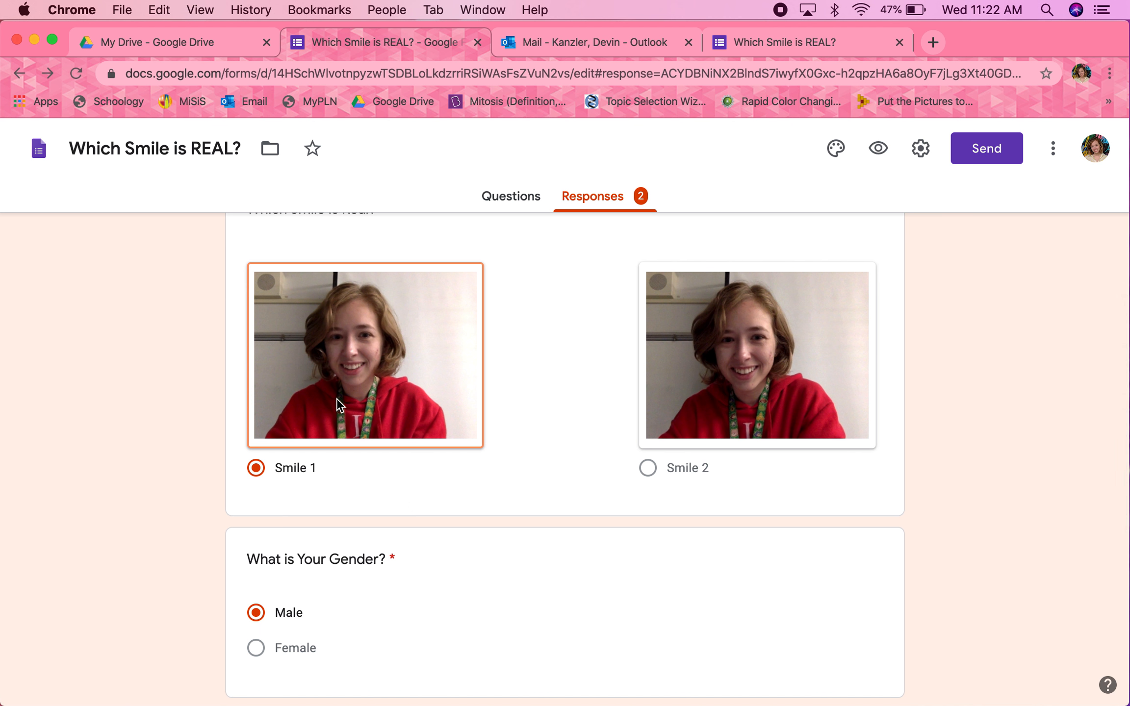
scroll(339, 405, down, 3)
scroll(260, 468, down, 4)
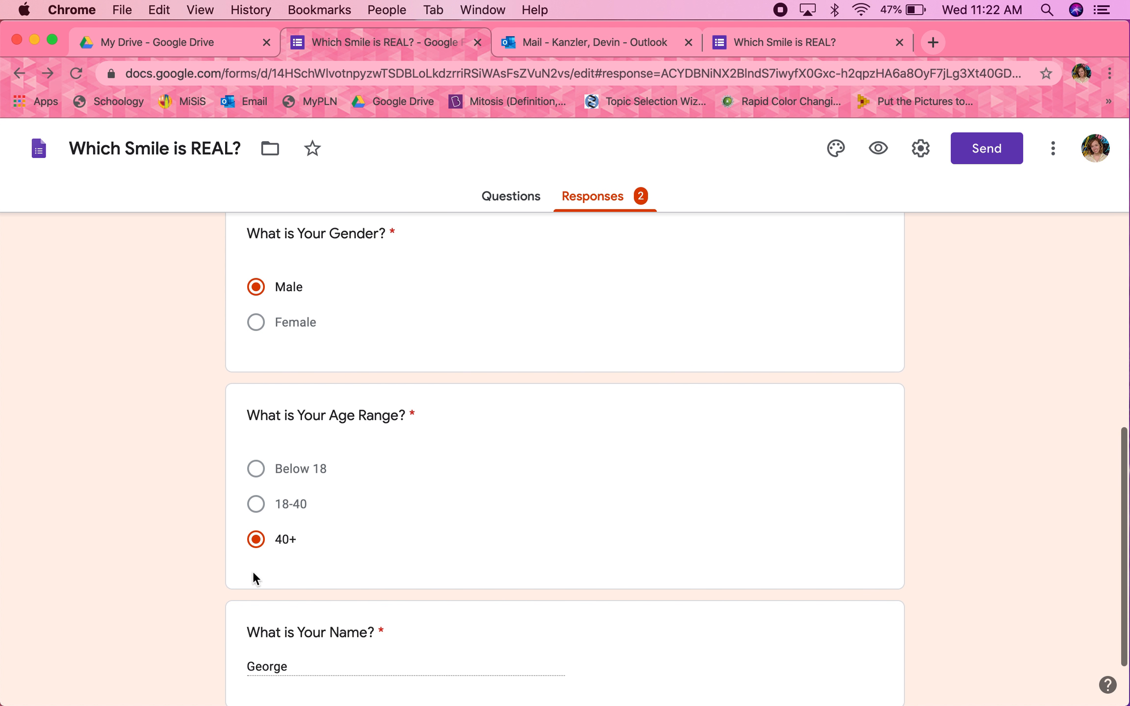
scroll(253, 567, down, 2)
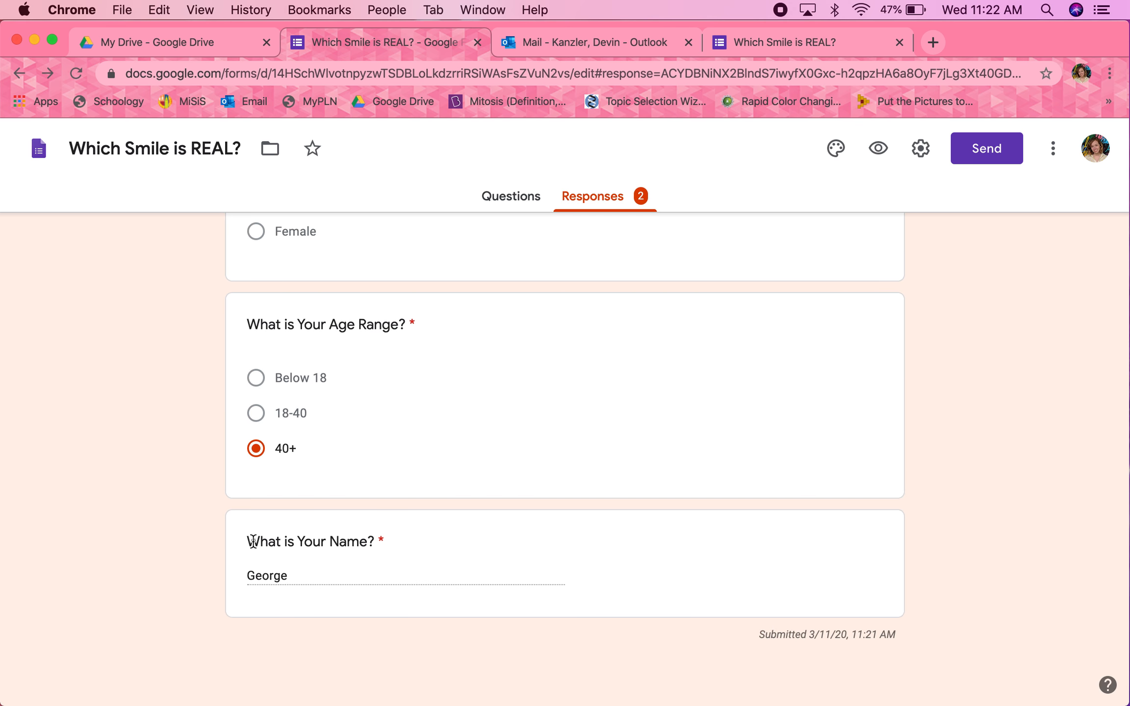
scroll(253, 541, up, 15)
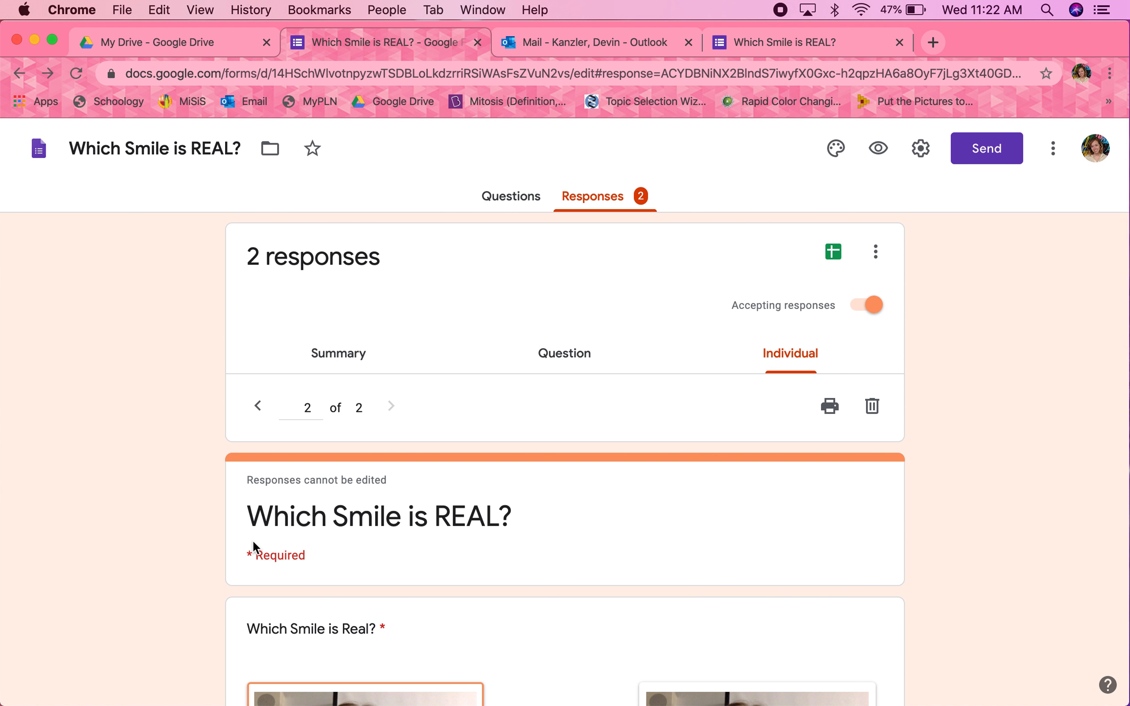
Open the print preview of the second individual response and cancel it without saving
click(842, 407)
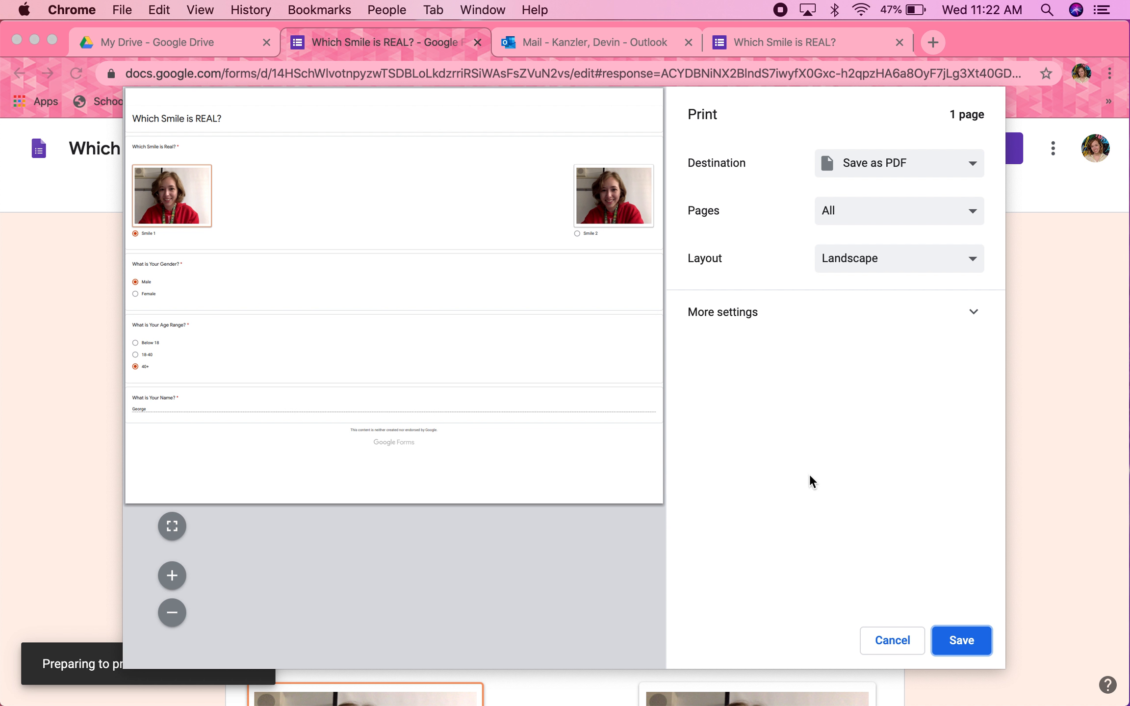
click(886, 635)
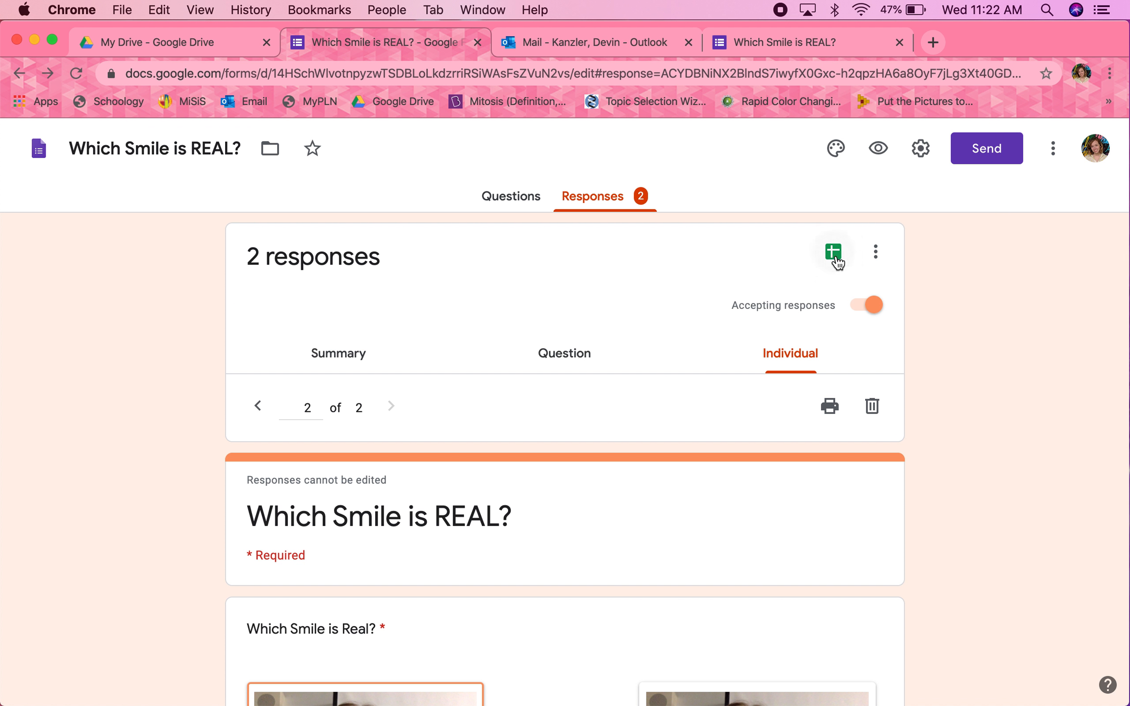
Show the form's email sending options with the recipient field ready for entry, and cancel without sending
click(985, 154)
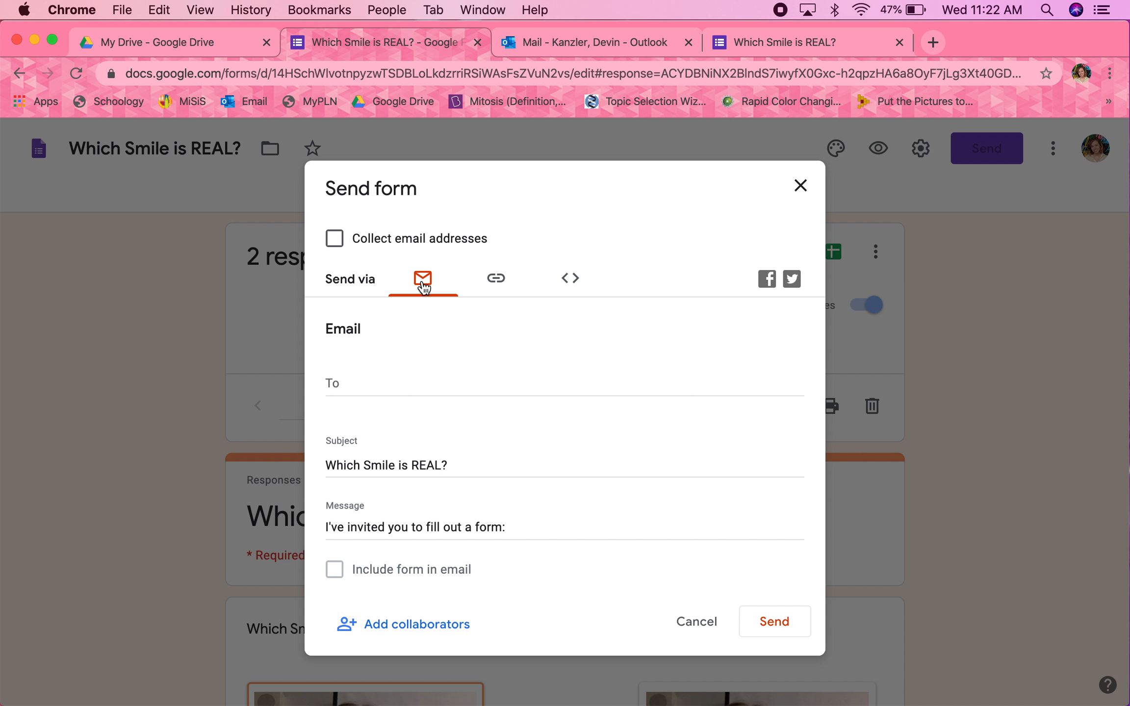
click(373, 384)
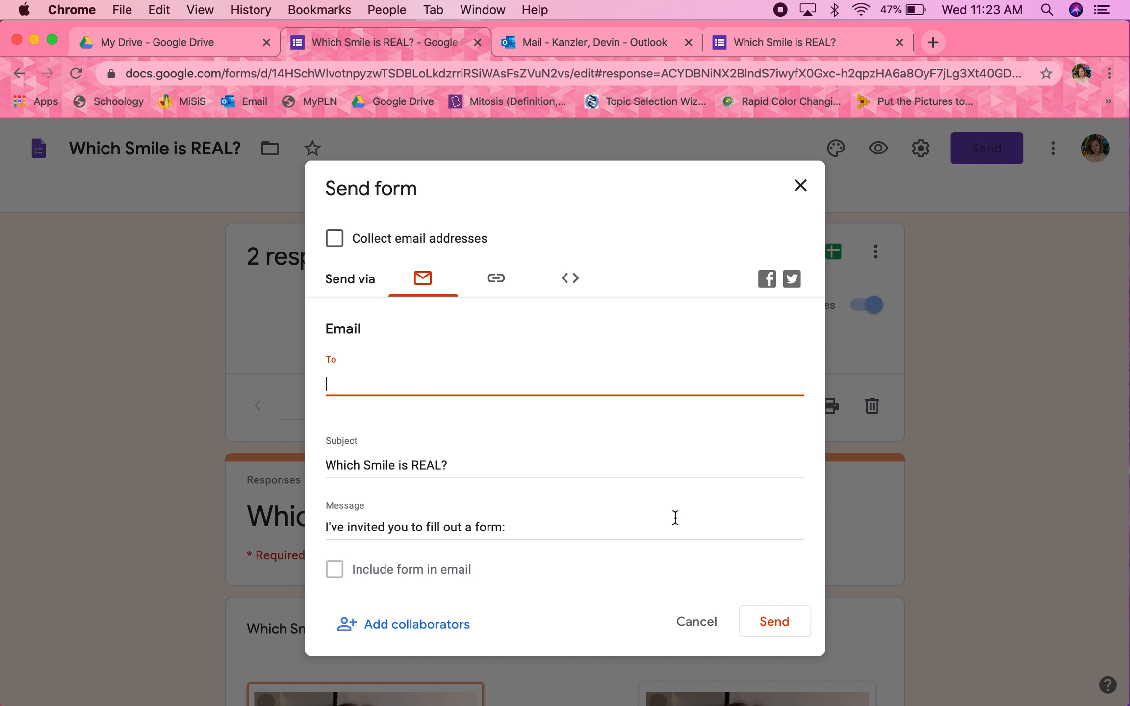
click(697, 622)
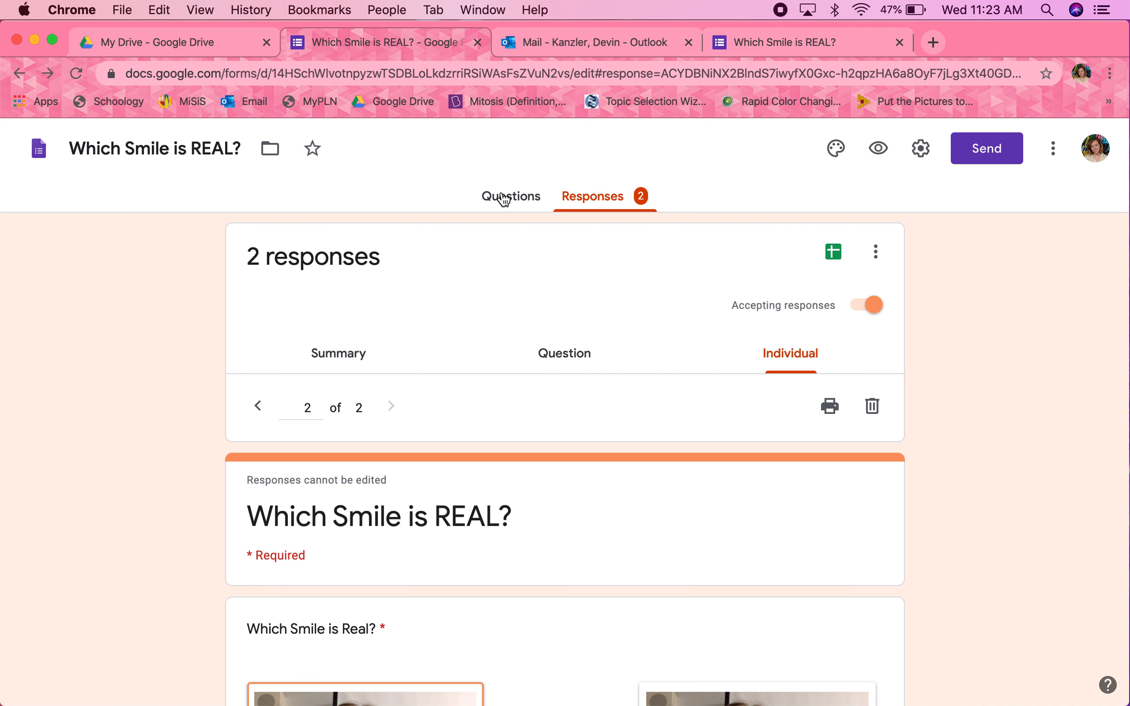
scroll(504, 199, down, 8)
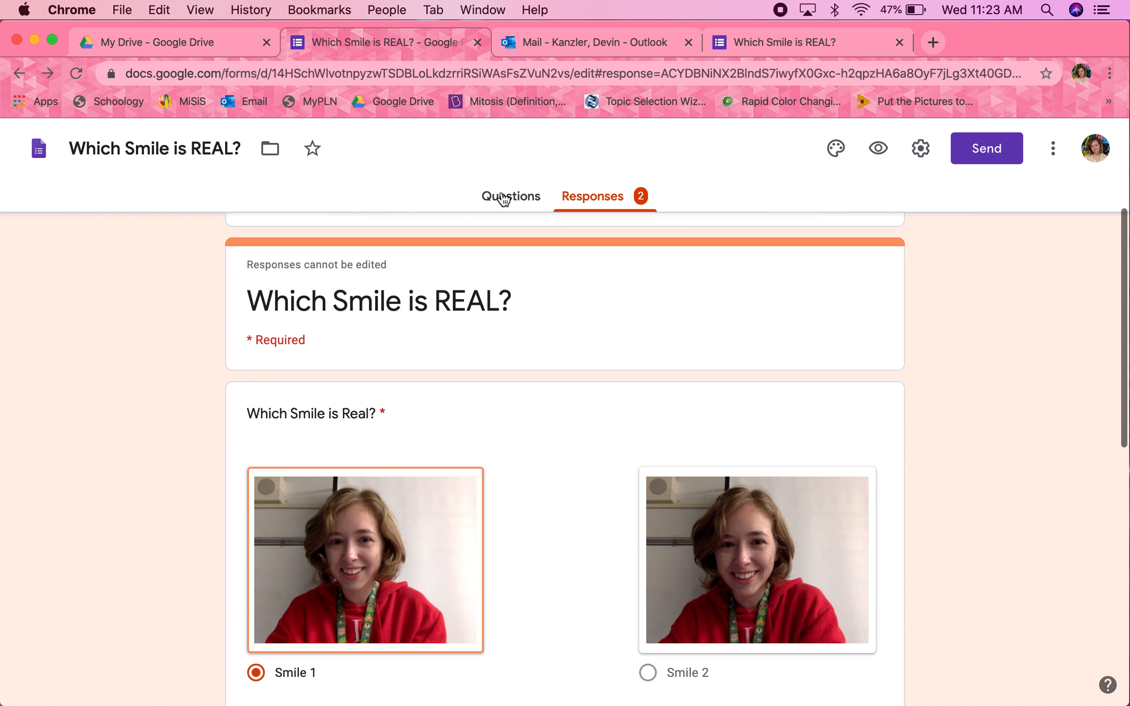
scroll(504, 198, down, 9)
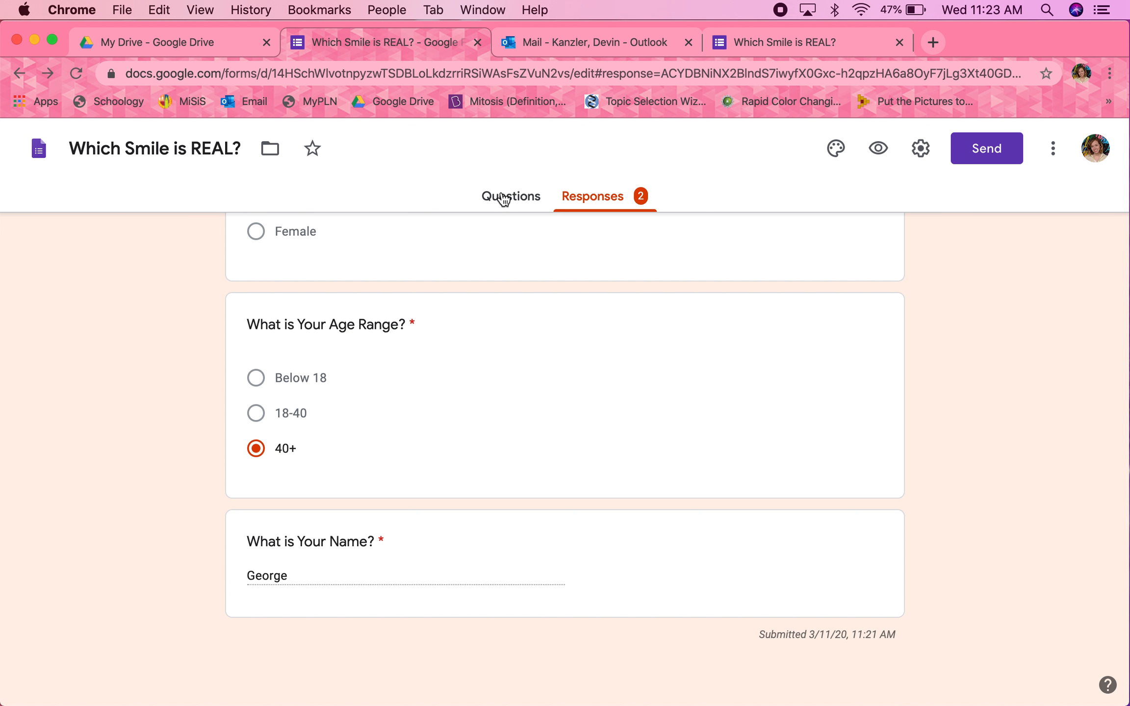
scroll(697, 314, up, 17)
scroll(698, 316, up, 2)
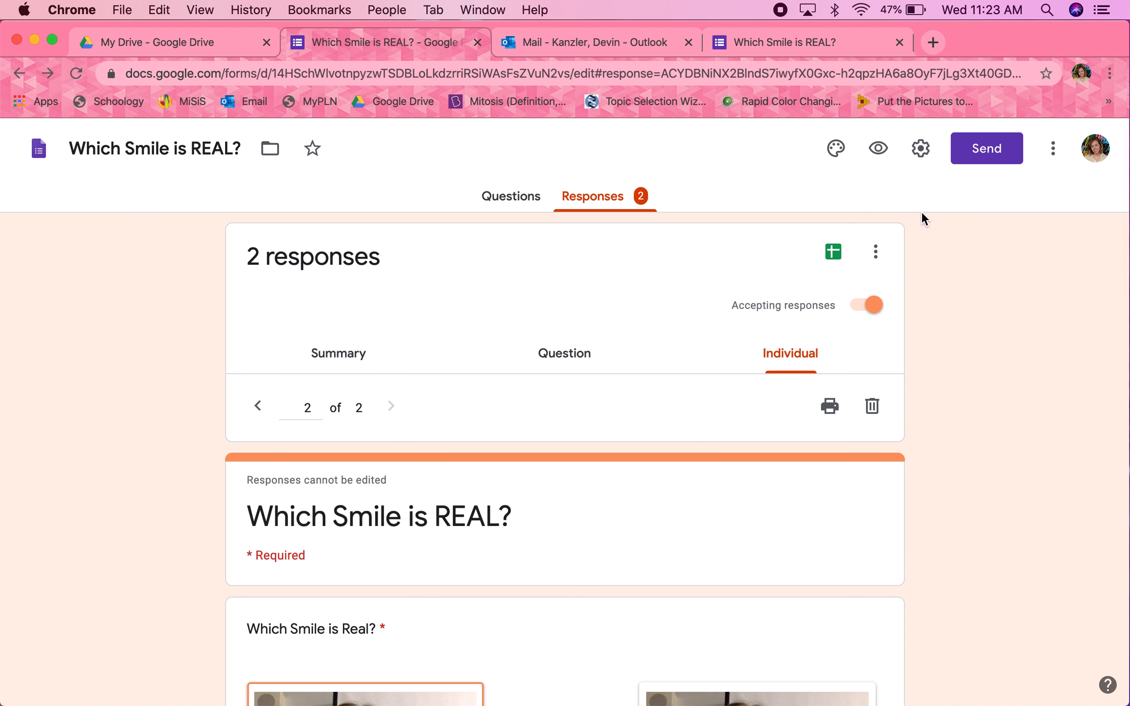